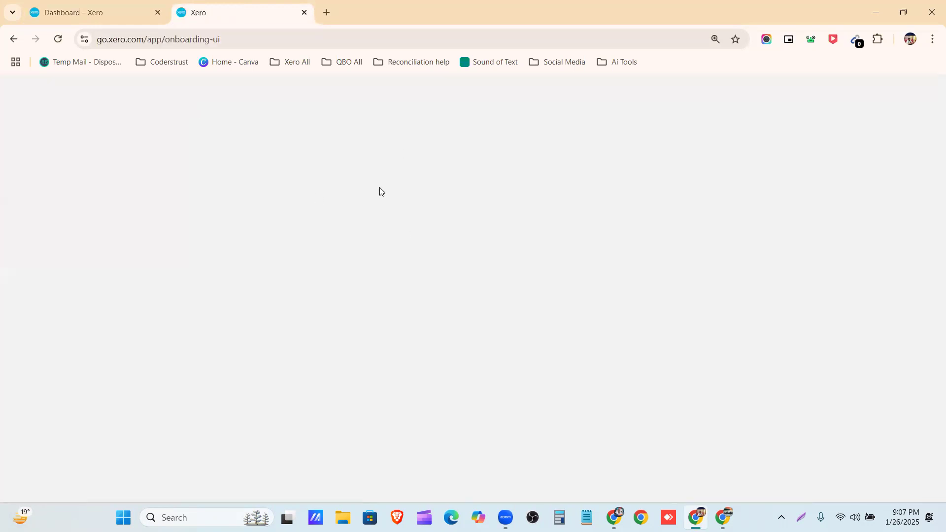
# Step: Look through the fields of the Add your business form, down to the trial and purchase options
pyautogui.scroll(-5, 450, 270)
pyautogui.scroll(5, 451, 269)
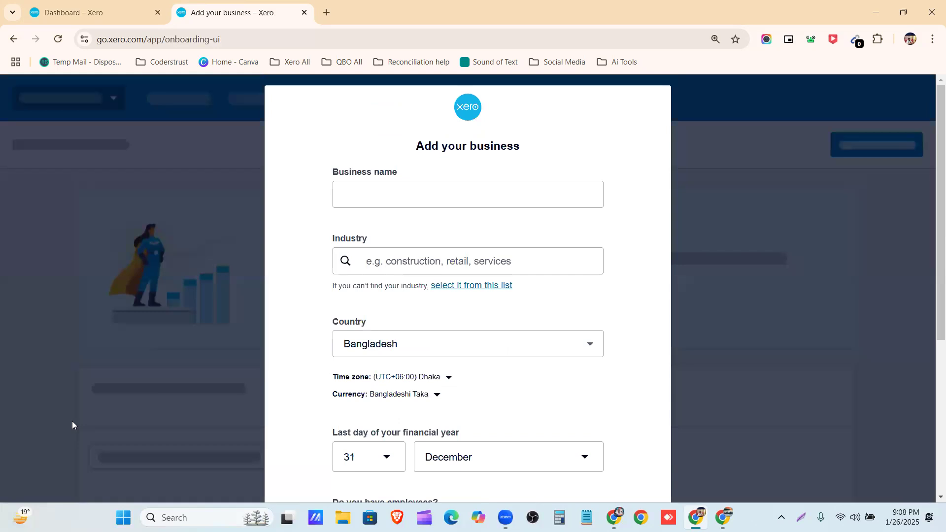
pyautogui.click(380, 192)
pyautogui.scroll(-2, 397, 264)
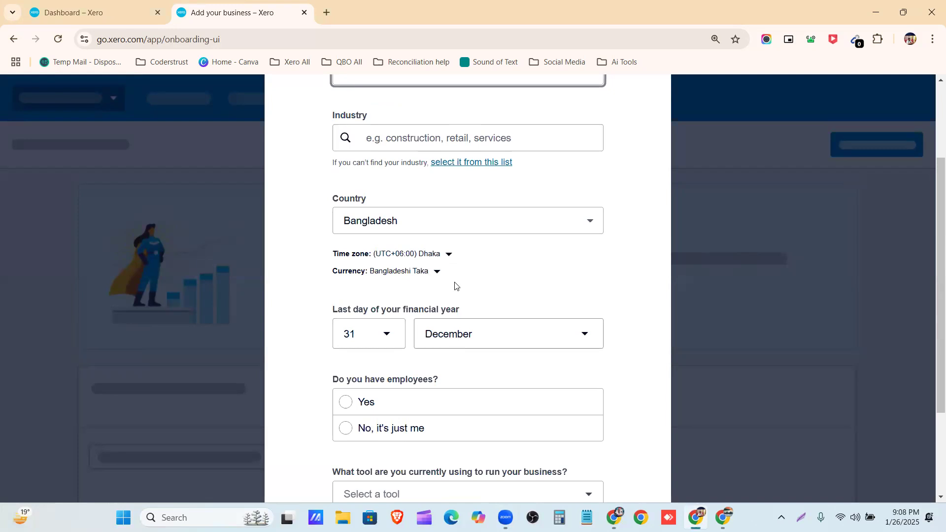
pyautogui.scroll(-2, 454, 283)
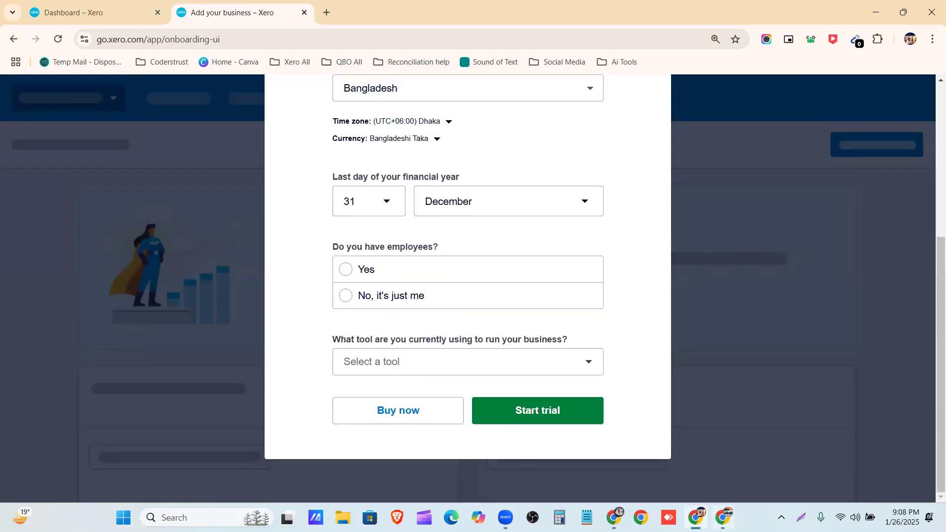
# Step: Switch to the Assignment 1 folder in Google Drive and open zenova-computers Database.docx
pyautogui.hotkey('alt', 'Tab')
pyautogui.click(259, 6)
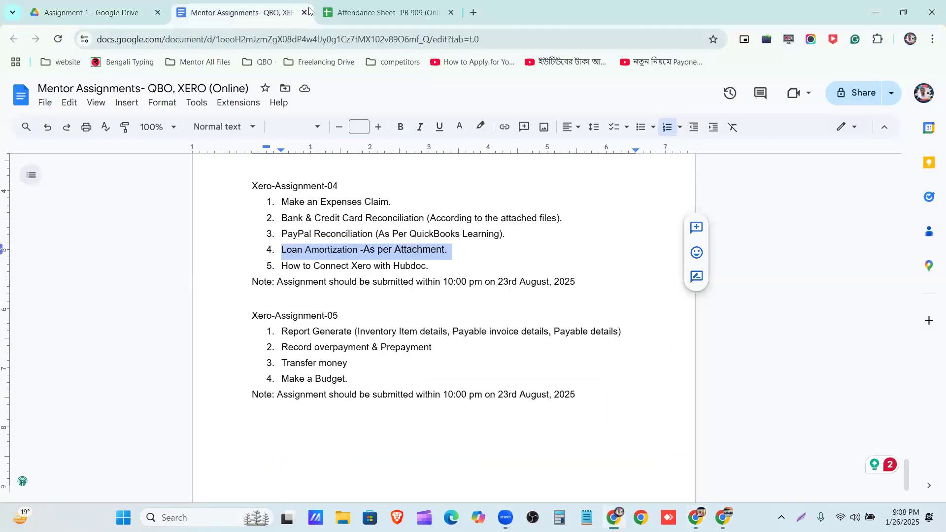
pyautogui.click(100, 13)
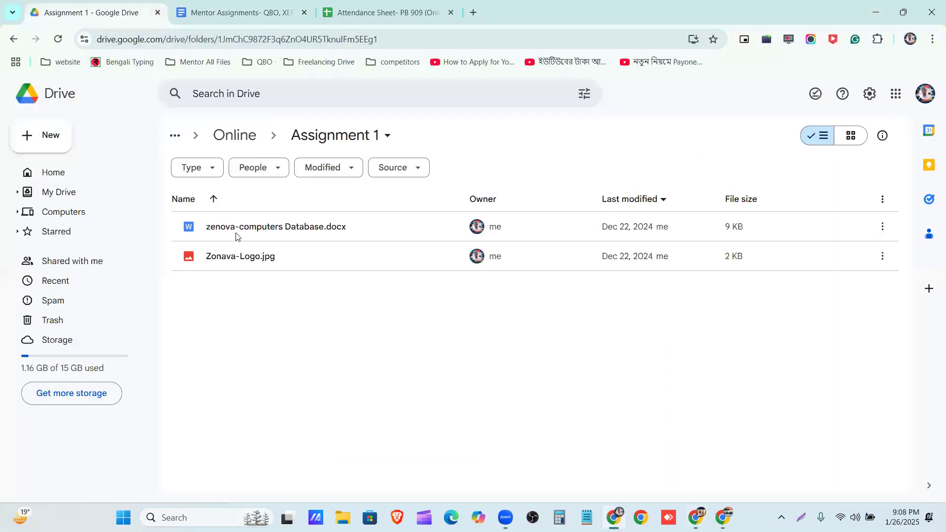
pyautogui.doubleClick(251, 238)
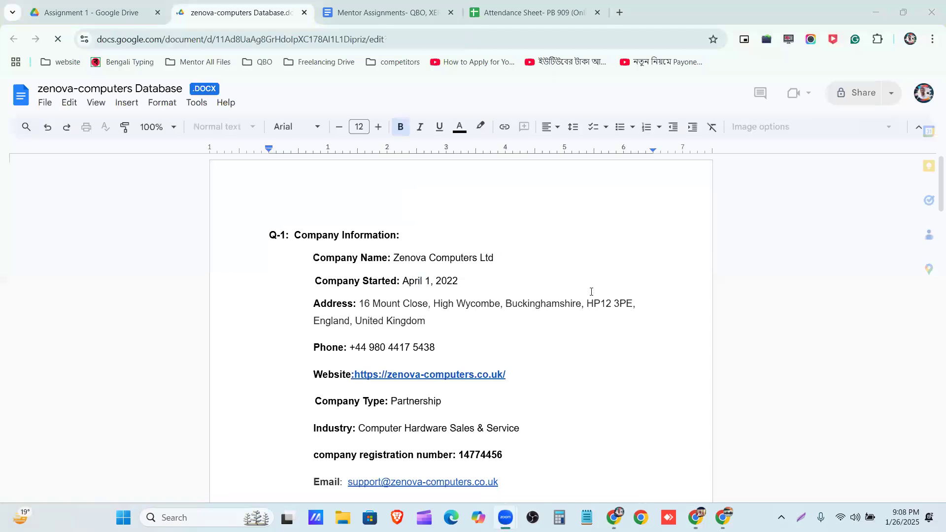
pyautogui.scroll(-2, 591, 293)
pyautogui.scroll(2, 546, 317)
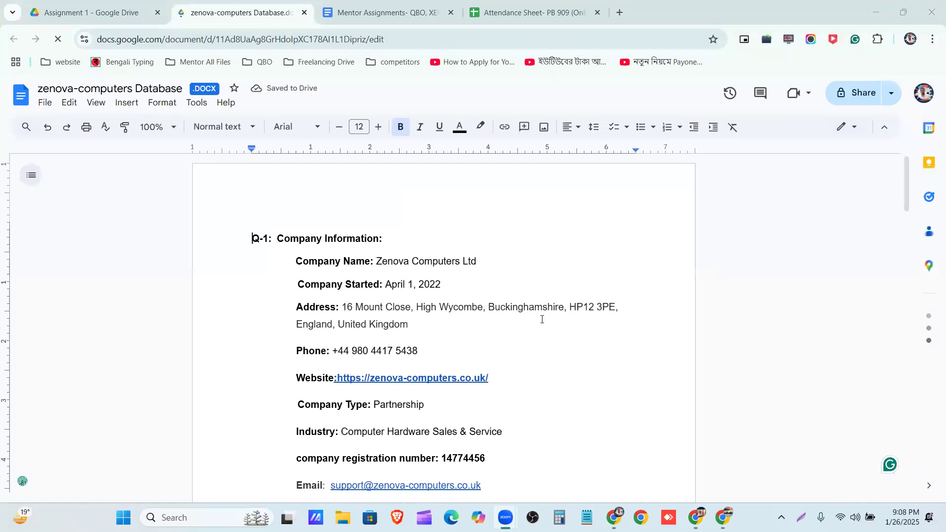
# Step: Copy the company name from the document into Xero's Business name field, appending a hyphen, the trainer's first name and "(online)"
pyautogui.click(377, 261)
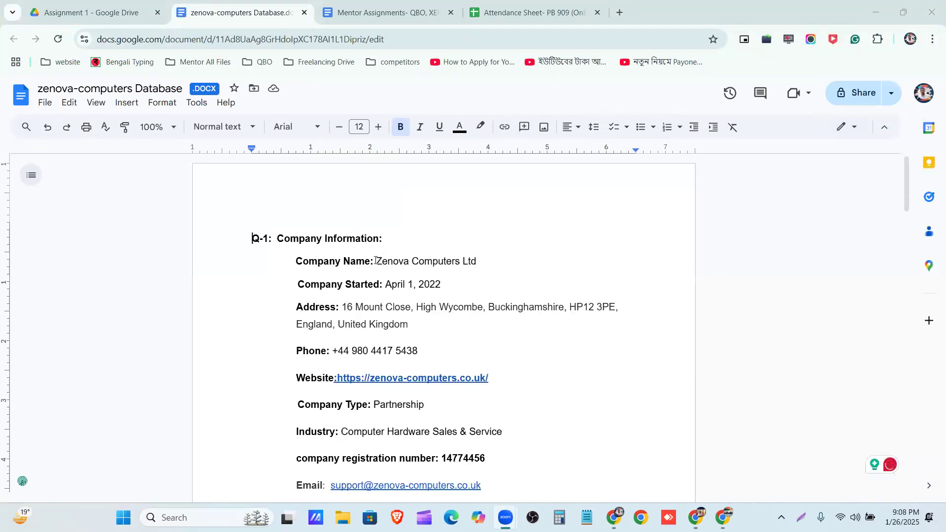
pyautogui.keyDown('shift'); pyautogui.click(490, 261); pyautogui.keyUp('shift')
pyautogui.hotkey('ctrl', 'c')
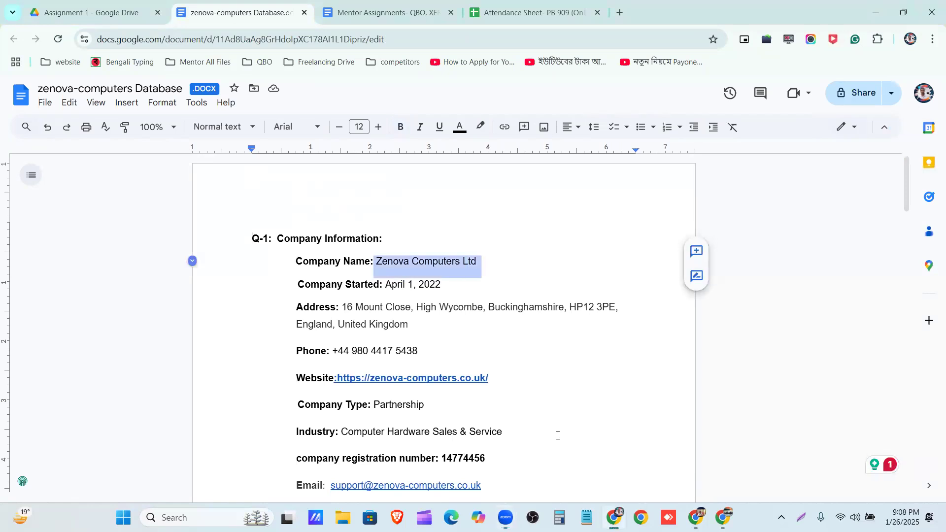
pyautogui.click(696, 517)
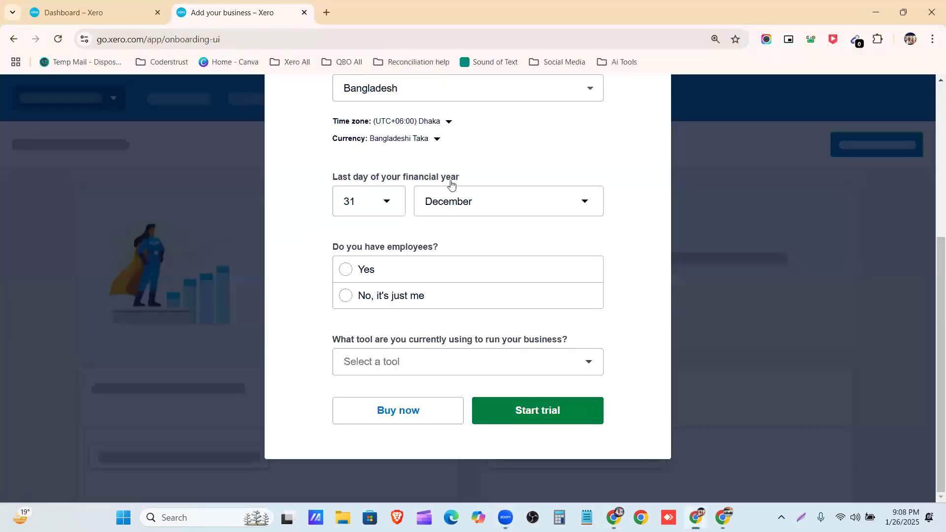
pyautogui.scroll(5, 428, 187)
pyautogui.click(421, 194)
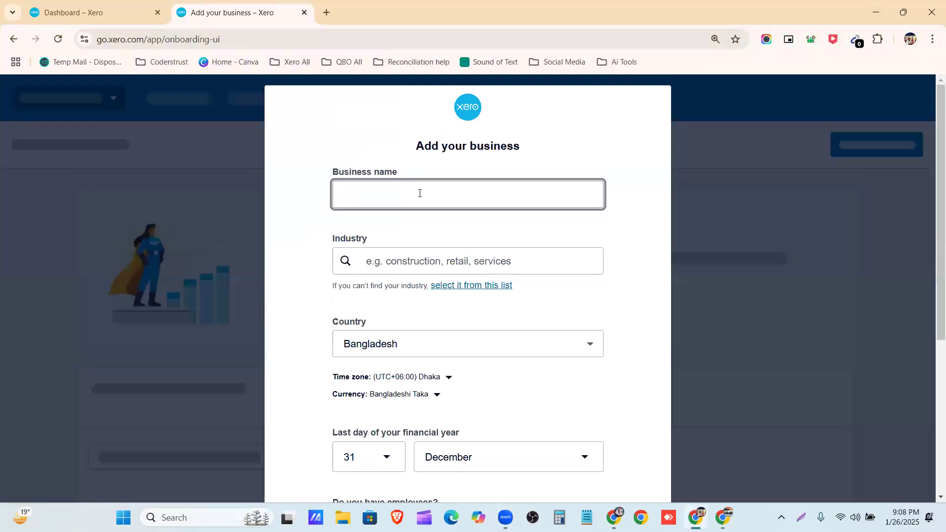
pyautogui.hotkey('ctrl', 'v')
pyautogui.write('-Sho')
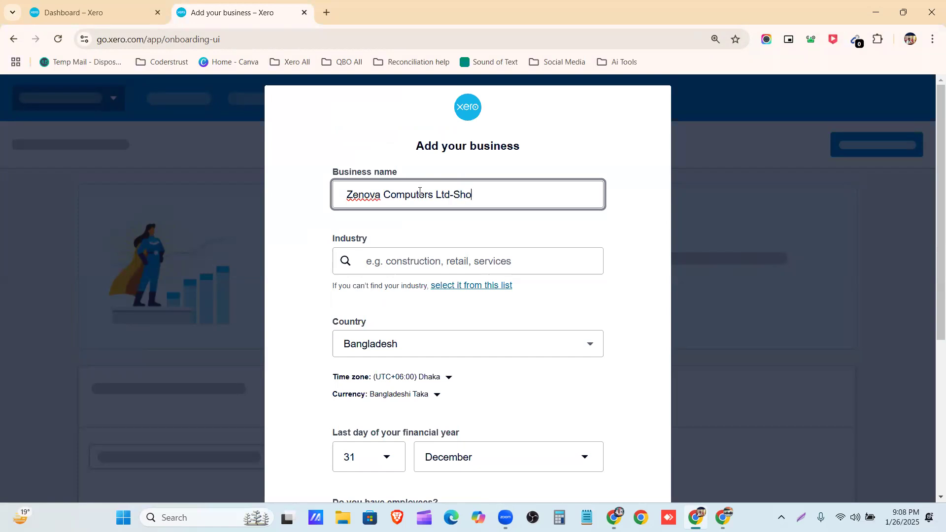
pyautogui.write('han(online)')
# Step: Copy "Computer Hardware Sales & Service" from the company document into the Industry search of the Xero form
pyautogui.click(437, 256)
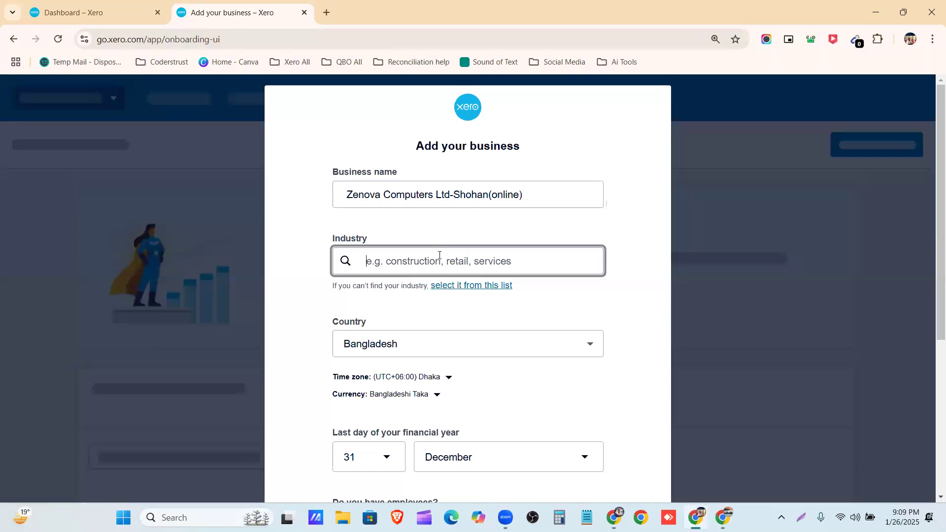
pyautogui.click(614, 518)
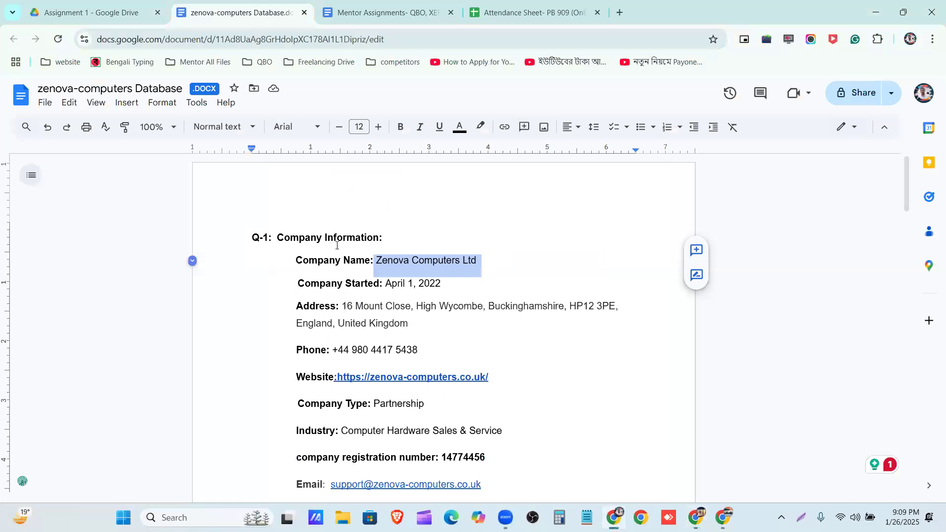
pyautogui.scroll(-4, 337, 244)
pyautogui.click(342, 248)
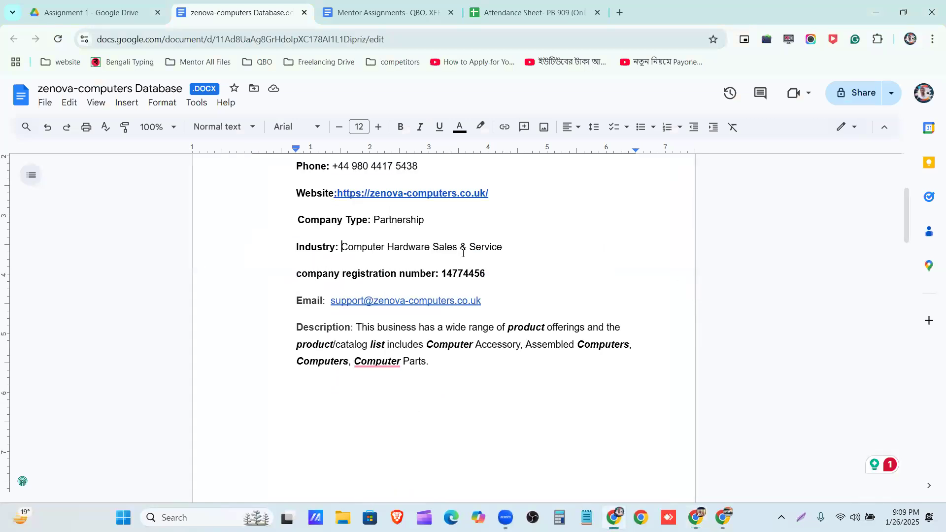
pyautogui.moveTo(463, 253); pyautogui.dragTo(521, 255)
pyautogui.hotkey('ctrl', 'c')
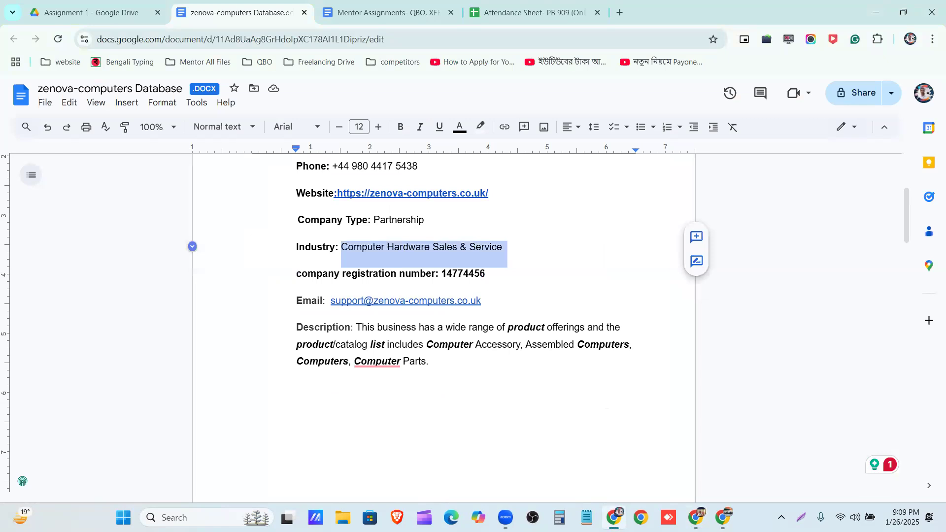
pyautogui.hotkey('alt', 'Tab')
pyautogui.hotkey('ctrl', 'v')
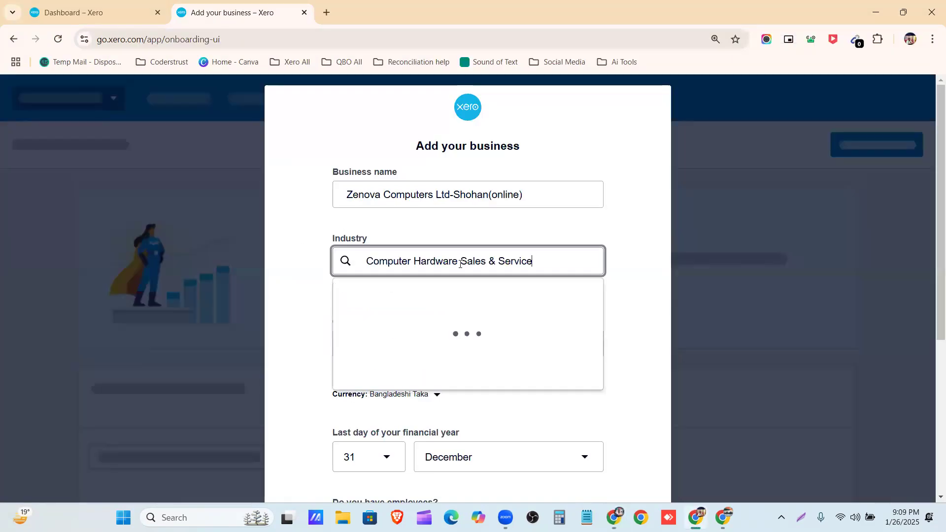
# Step: Shorten the industry search to "Compute" and choose Computer and Computer Peripheral Wholesaling
pyautogui.press('BackSpace')
pyautogui.press('BackSpace')
pyautogui.press('BackSpace')
pyautogui.press('BackSpace')
pyautogui.press('BackSpace')
pyautogui.press('BackSpace')
pyautogui.press('BackSpace')
pyautogui.press('BackSpace')
pyautogui.press('BackSpace')
pyautogui.press('BackSpace')
pyautogui.press('BackSpace')
pyautogui.press('BackSpace')
pyautogui.press('BackSpace')
pyautogui.press('BackSpace')
pyautogui.press('BackSpace')
pyautogui.press('BackSpace')
pyautogui.press('BackSpace')
pyautogui.press('BackSpace')
pyautogui.press('BackSpace')
pyautogui.press('BackSpace')
pyautogui.press('BackSpace')
pyautogui.press('BackSpace')
pyautogui.press('BackSpace')
pyautogui.press('BackSpace')
pyautogui.press('BackSpace')
pyautogui.press('BackSpace')
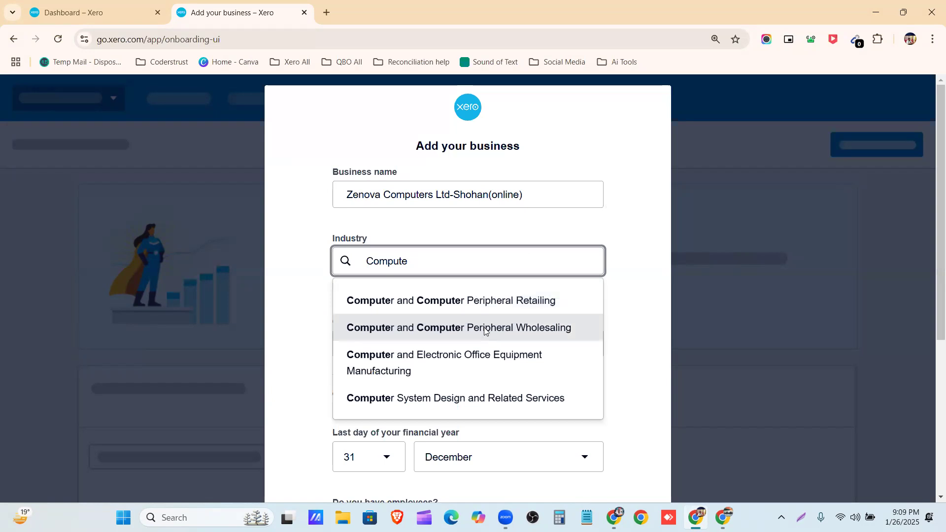
pyautogui.click(485, 332)
# Step: Set the business's country to United Kingdom
pyautogui.scroll(-1, 439, 276)
pyautogui.click(562, 287)
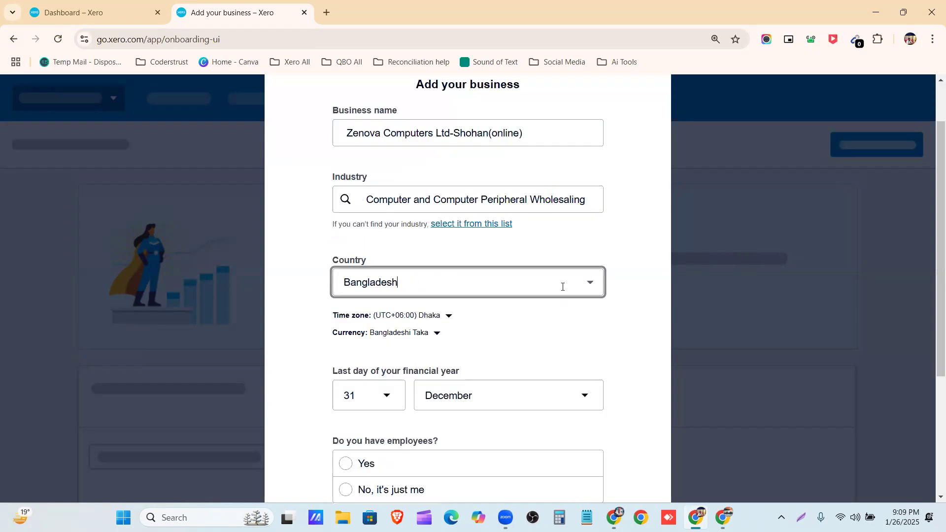
pyautogui.click(587, 289)
pyautogui.scroll(-15, 583, 298)
pyautogui.scroll(-20, 560, 308)
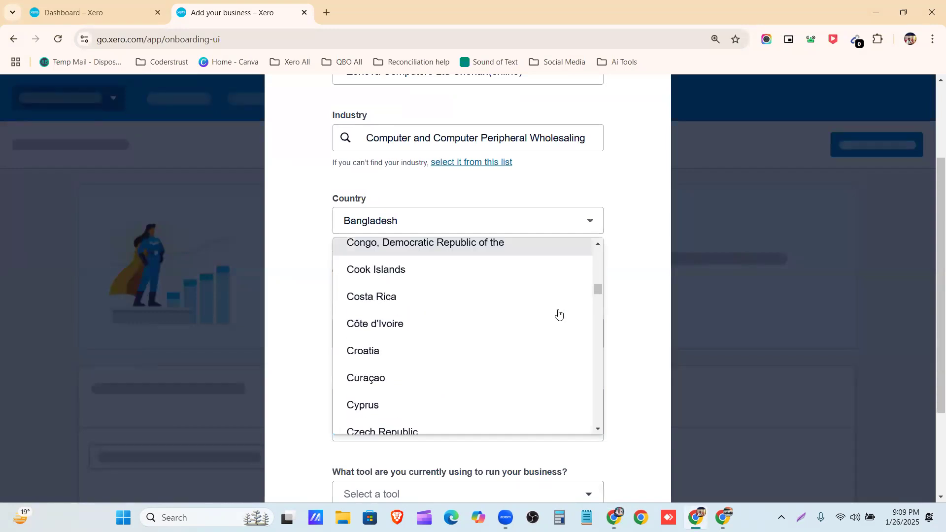
pyautogui.scroll(-15, 543, 323)
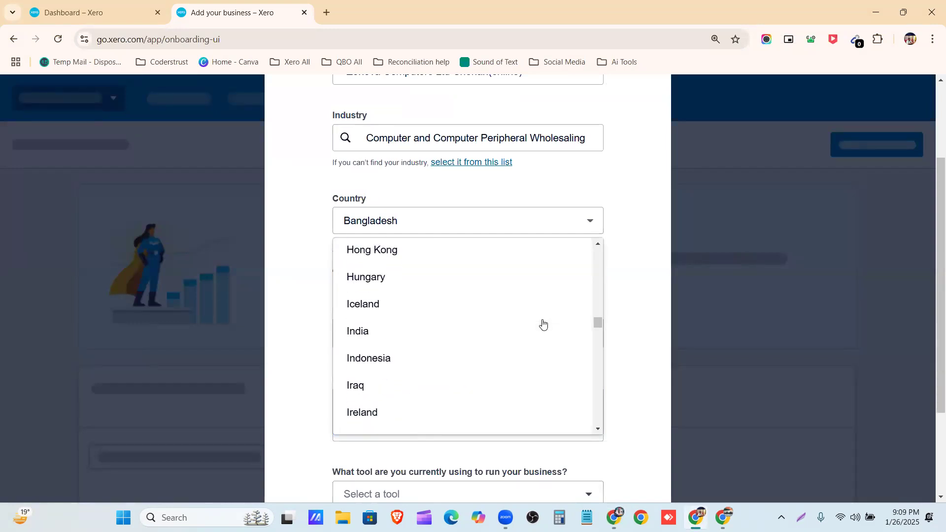
pyautogui.scroll(-15, 541, 326)
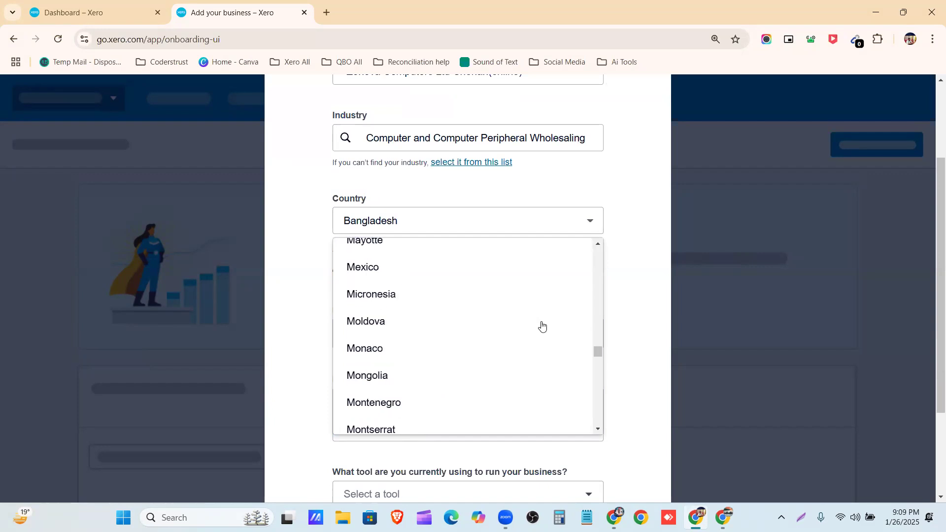
pyautogui.scroll(-15, 541, 326)
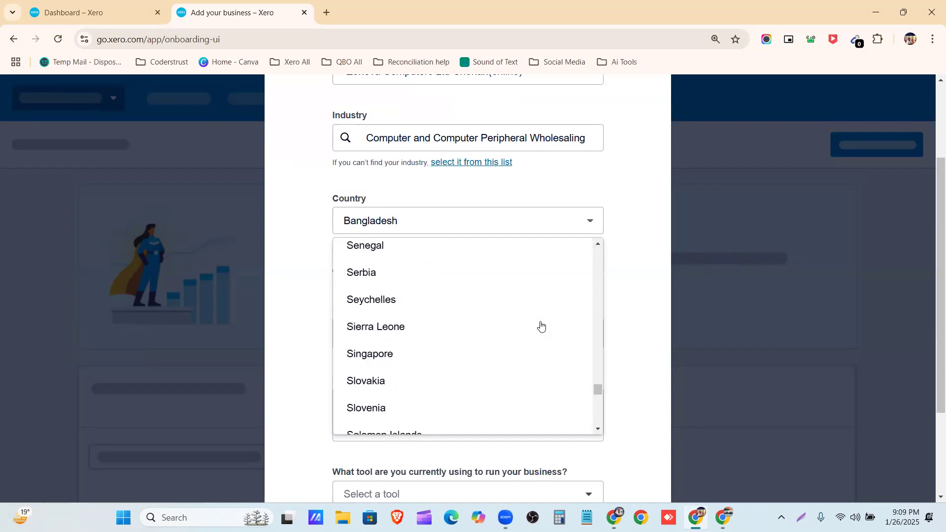
pyautogui.scroll(-5, 541, 326)
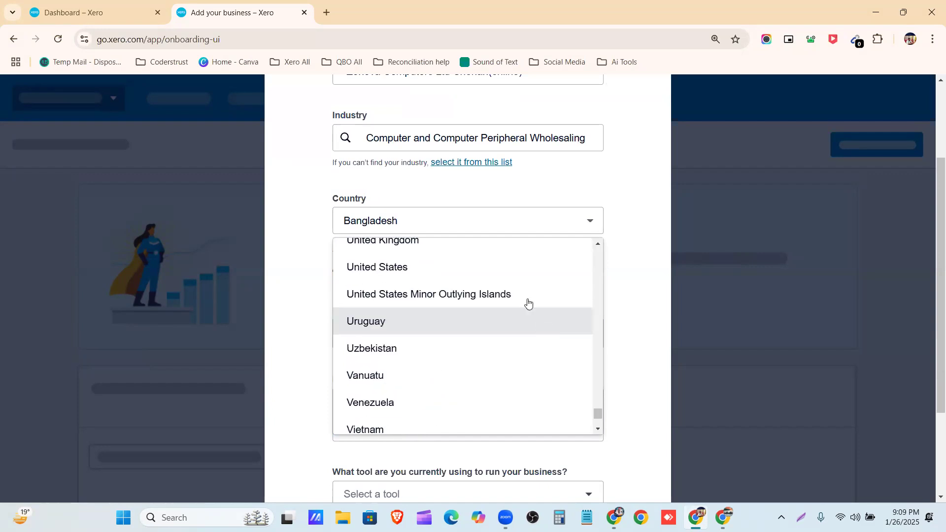
pyautogui.click(515, 253)
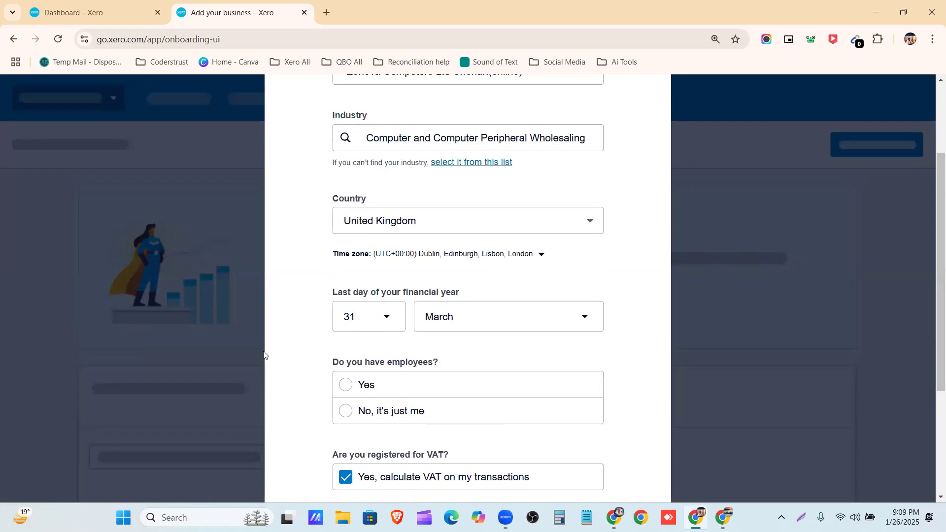
# Step: Answer Yes to having employees and choose Quickbooks as the tool currently used to run the business
pyautogui.moveTo(325, 295); pyautogui.dragTo(469, 295)
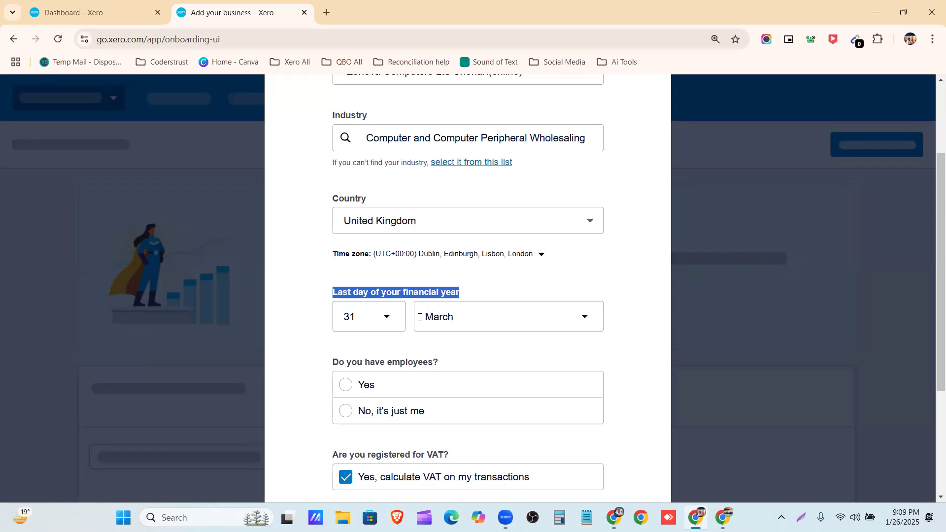
pyautogui.click(349, 347)
pyautogui.scroll(-3, 359, 291)
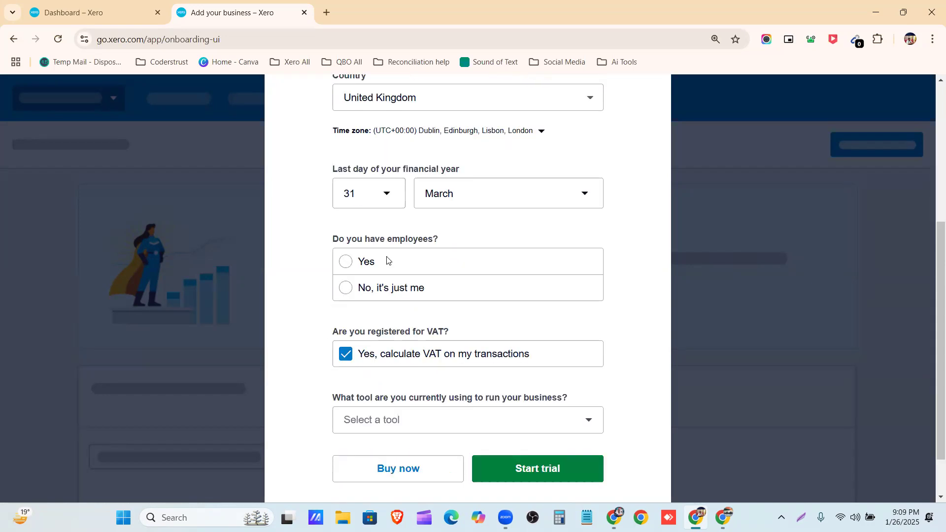
pyautogui.click(345, 264)
pyautogui.scroll(-1, 377, 286)
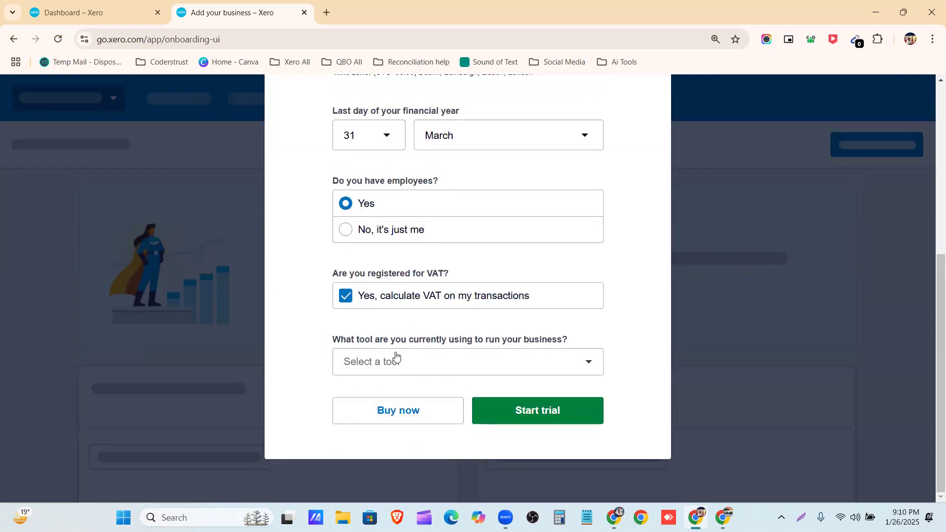
pyautogui.click(426, 366)
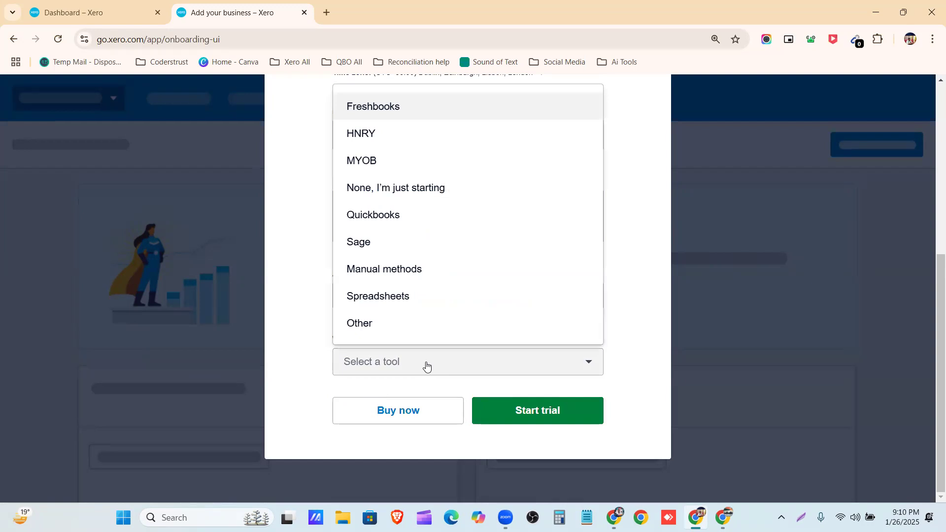
pyautogui.click(419, 219)
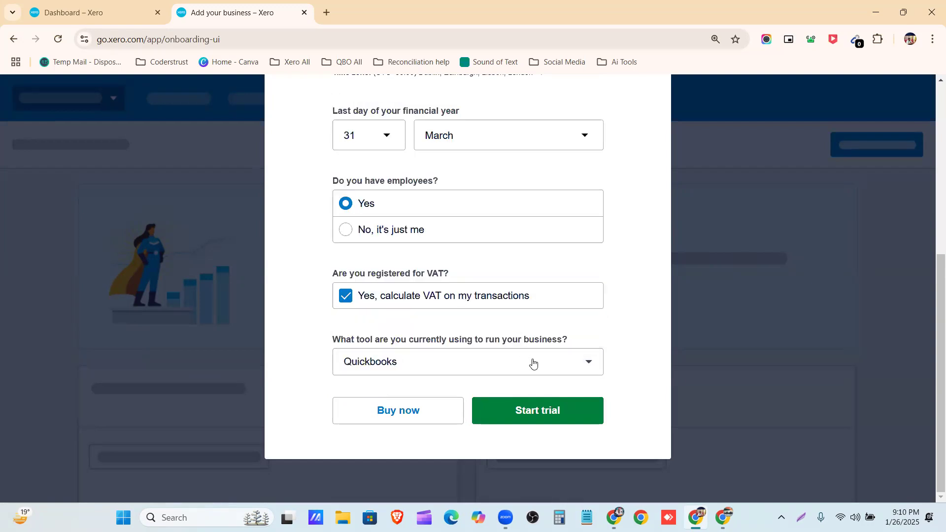
# Step: Start the trial for the new business and dismiss the 90% off promotional banner on its dashboard
pyautogui.click(542, 413)
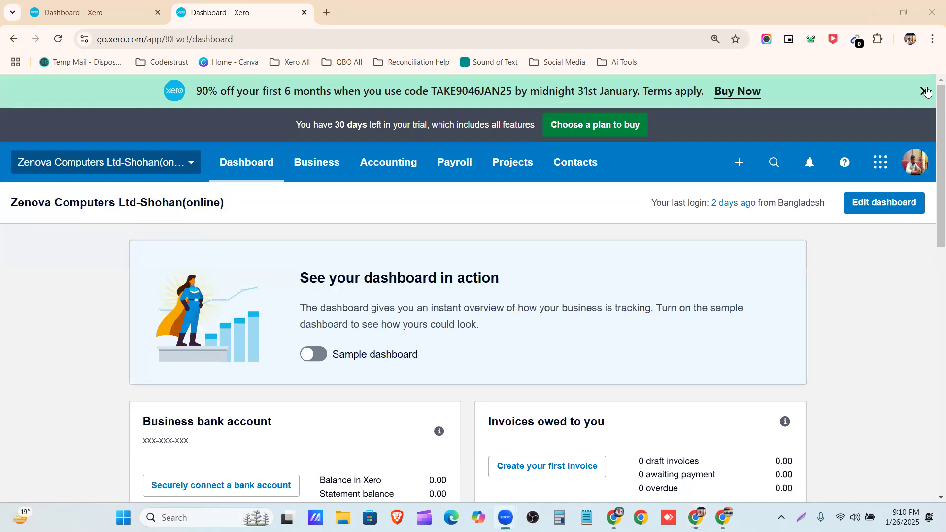
pyautogui.click(924, 91)
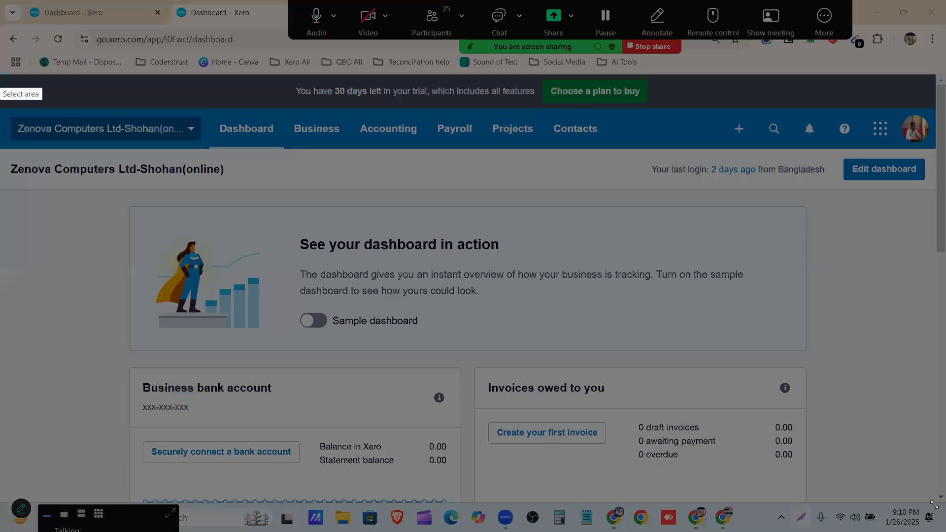
# Step: Select the dashboard page as a screenshot area and draw red rectangles around the organisation menu, its arrow and the business name heading
pyautogui.moveTo(942, 504); pyautogui.dragTo(0, 72)
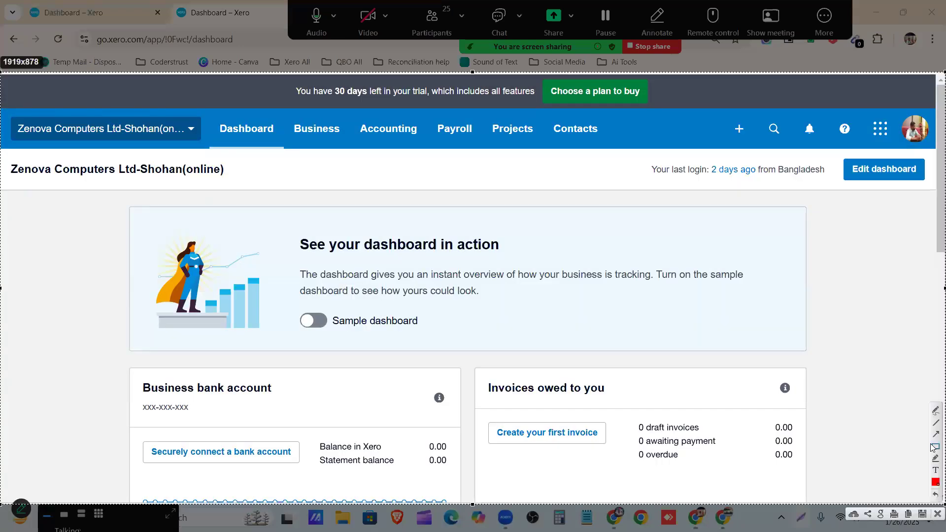
pyautogui.moveTo(1, 109); pyautogui.dragTo(209, 155)
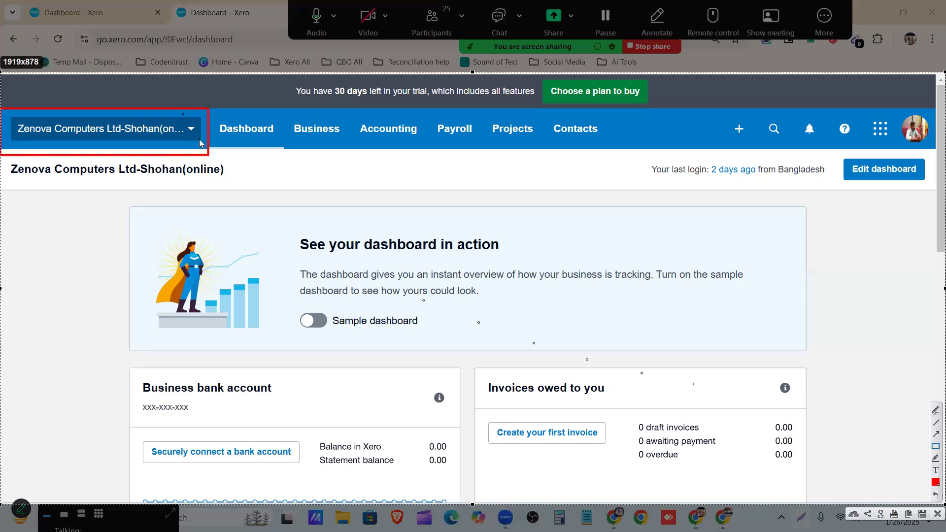
pyautogui.moveTo(183, 115); pyautogui.dragTo(200, 143)
pyautogui.moveTo(7, 160)
pyautogui.mouseDown()
pyautogui.moveTo(49, 187)
pyautogui.moveTo(216, 204)
pyautogui.moveTo(242, 193)
pyautogui.mouseUp()
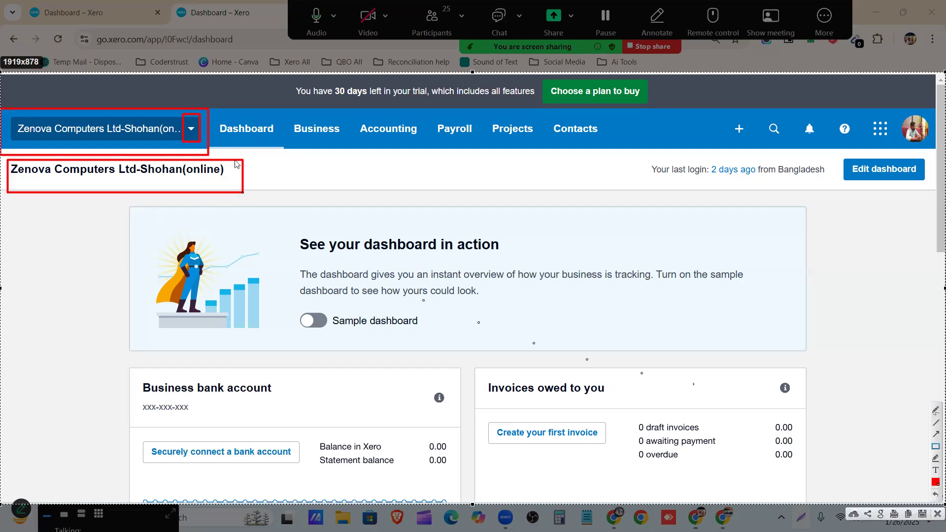
# Step: Draw red rectangles around the whole navigation menu, the dashboard body, and each of the Dashboard, Business, Accounting, Payroll, Projects and Contacts entries
pyautogui.moveTo(215, 109)
pyautogui.mouseDown()
pyautogui.moveTo(247, 135)
pyautogui.moveTo(611, 140)
pyautogui.moveTo(613, 151)
pyautogui.mouseUp()
pyautogui.moveTo(212, 97)
pyautogui.mouseDown()
pyautogui.moveTo(263, 158)
pyautogui.moveTo(277, 158)
pyautogui.mouseUp()
pyautogui.moveTo(72, 191)
pyautogui.mouseDown()
pyautogui.moveTo(720, 448)
pyautogui.moveTo(917, 495)
pyautogui.mouseUp()
pyautogui.moveTo(288, 97); pyautogui.dragTo(345, 162)
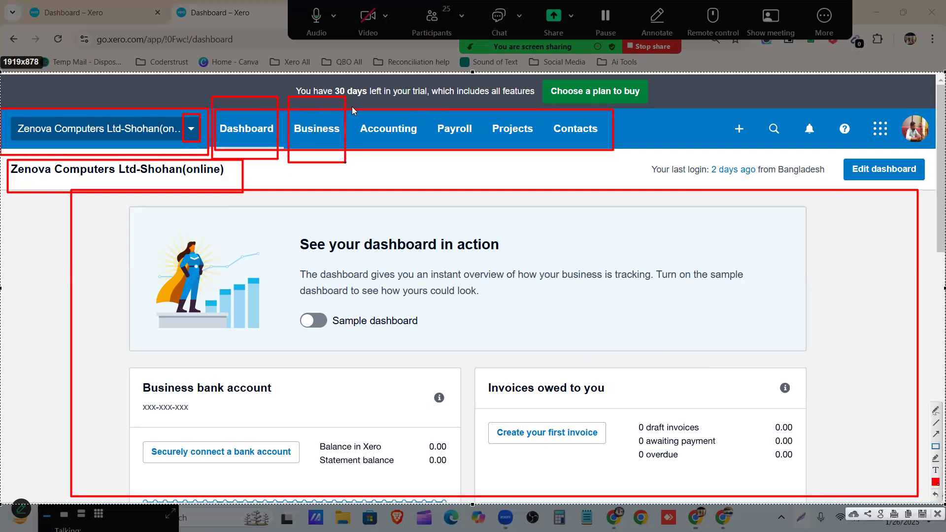
pyautogui.moveTo(352, 98); pyautogui.dragTo(420, 168)
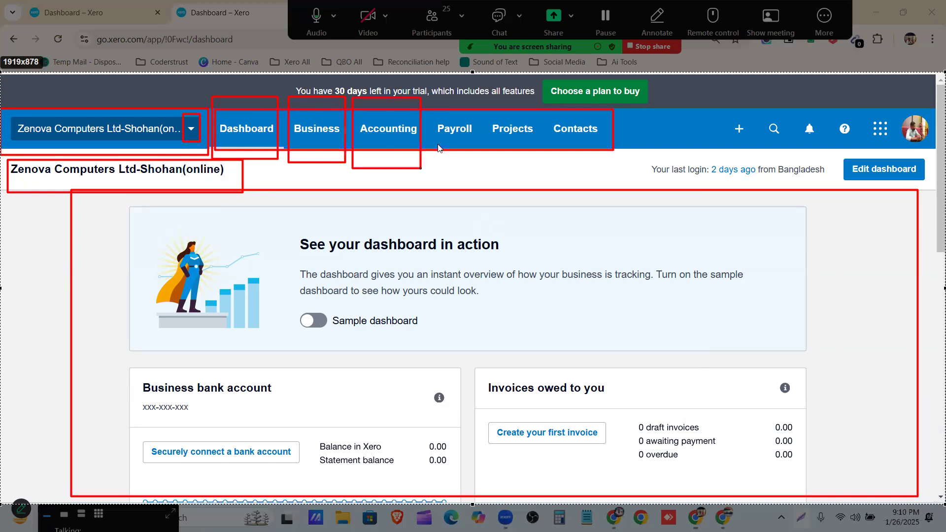
pyautogui.moveTo(430, 100); pyautogui.dragTo(477, 160)
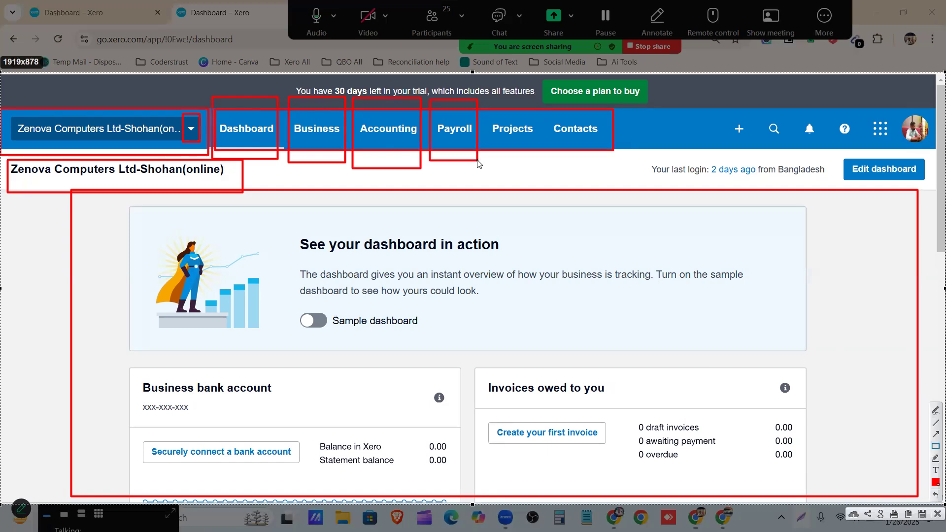
pyautogui.moveTo(488, 102)
pyautogui.mouseDown()
pyautogui.moveTo(545, 167)
pyautogui.moveTo(538, 159)
pyautogui.mouseUp()
pyautogui.moveTo(548, 102); pyautogui.dragTo(605, 158)
# Step: Outline the create-new, search, notifications, help, apps and profile icons in the header with separate red rectangles
pyautogui.moveTo(729, 115)
pyautogui.mouseDown()
pyautogui.moveTo(748, 140)
pyautogui.moveTo(775, 130)
pyautogui.mouseUp()
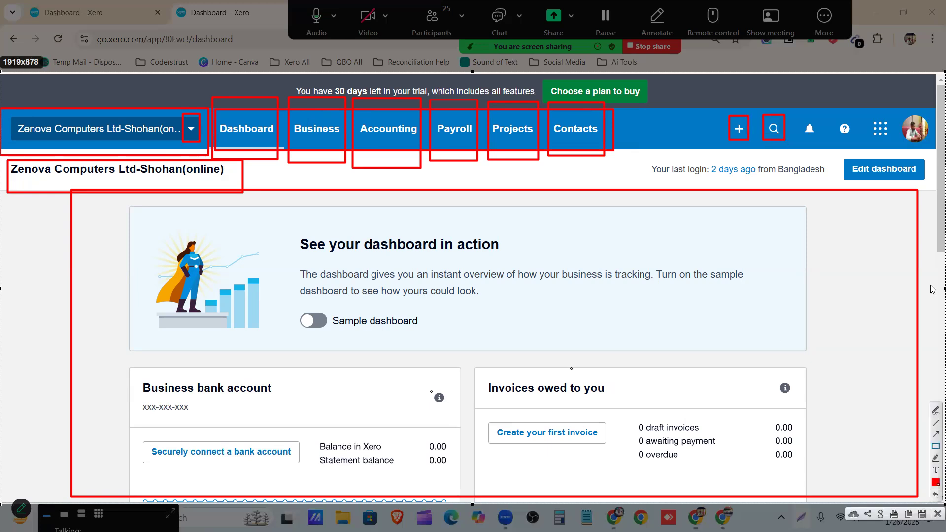
pyautogui.moveTo(802, 116); pyautogui.dragTo(816, 137)
pyautogui.moveTo(833, 115); pyautogui.dragTo(858, 145)
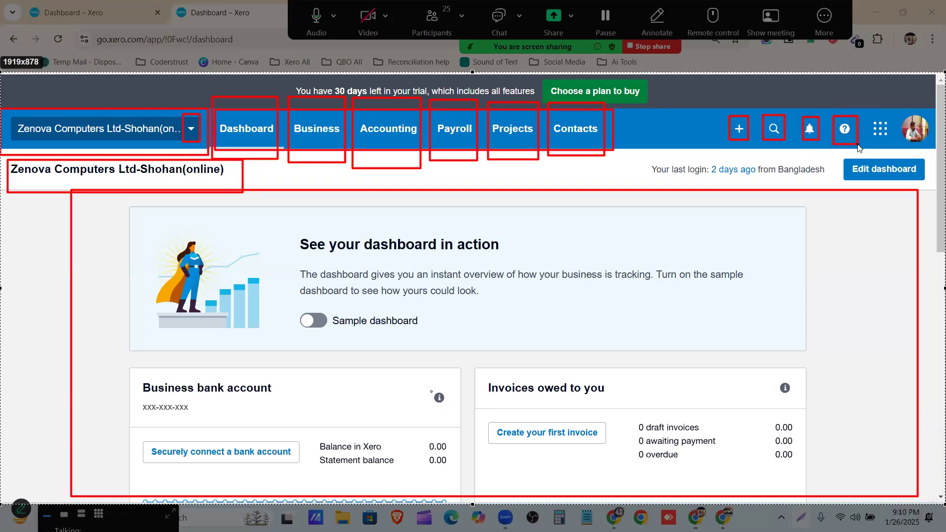
pyautogui.moveTo(866, 105)
pyautogui.mouseDown()
pyautogui.moveTo(896, 155)
pyautogui.moveTo(893, 148)
pyautogui.mouseUp()
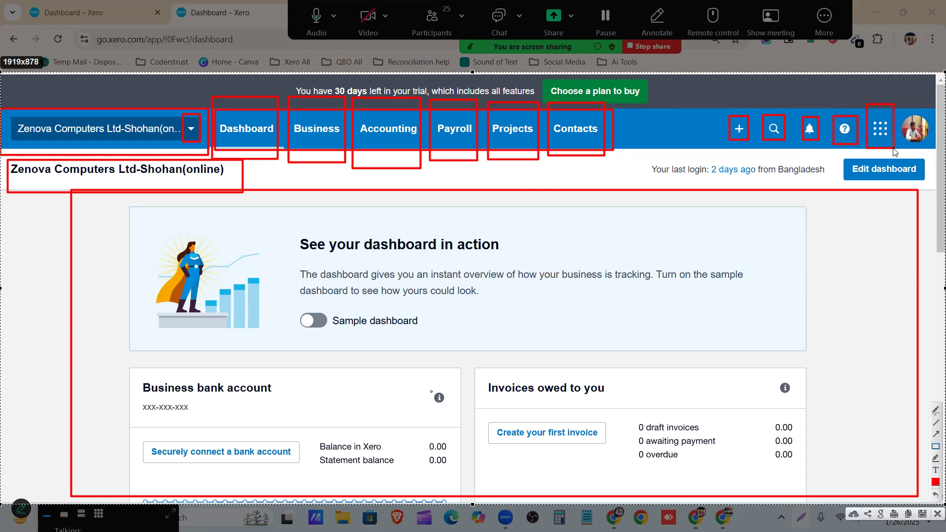
pyautogui.moveTo(901, 94); pyautogui.dragTo(932, 165)
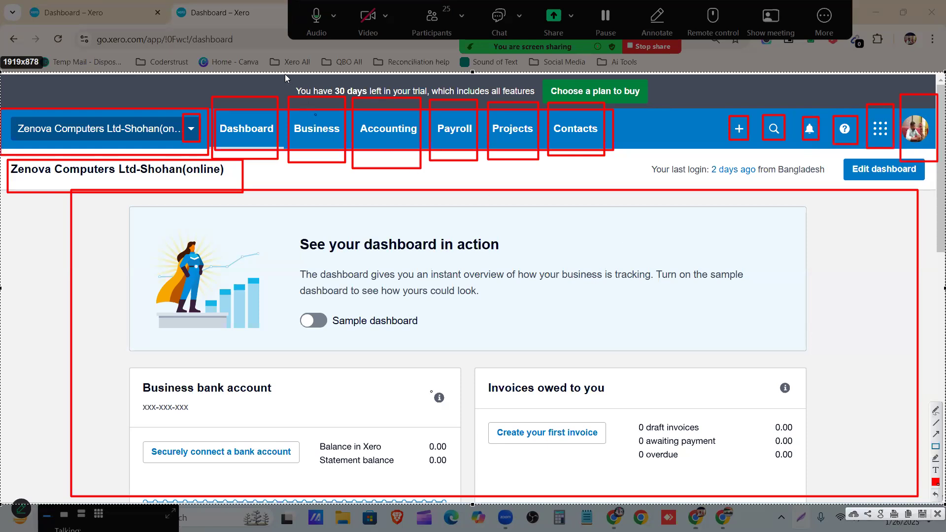
# Step: Outline the trial banner with a red rectangle, draw an arrow up towards it, and close the screenshot annotation
pyautogui.moveTo(227, 73)
pyautogui.mouseDown()
pyautogui.moveTo(297, 94)
pyautogui.moveTo(716, 104)
pyautogui.moveTo(738, 114)
pyautogui.mouseUp()
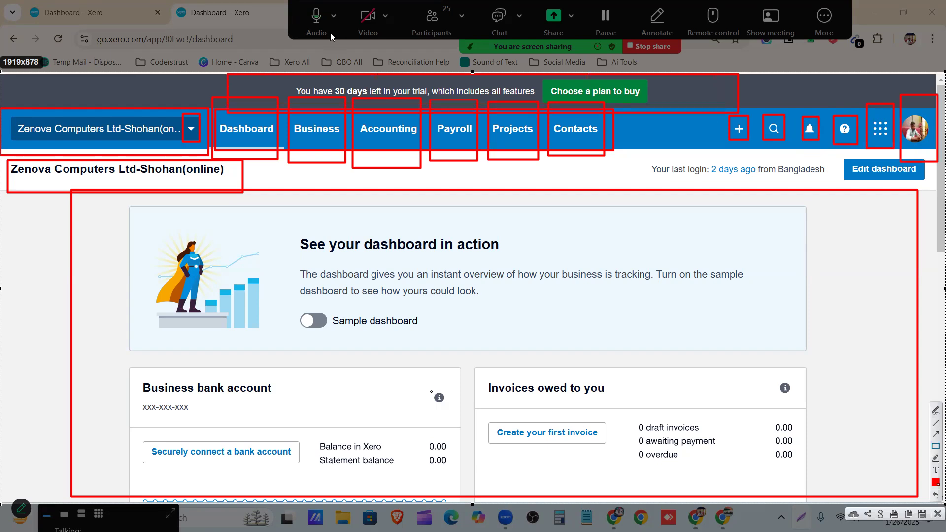
pyautogui.click(936, 434)
pyautogui.moveTo(275, 321); pyautogui.dragTo(348, 94)
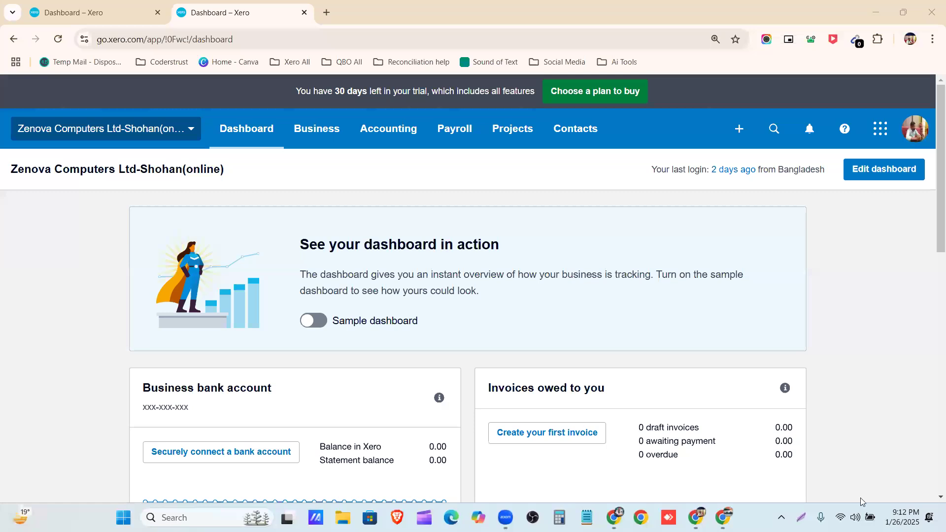
# Step: Review the Business menu's entries from the analytics pages down to Products and Services
pyautogui.click(317, 140)
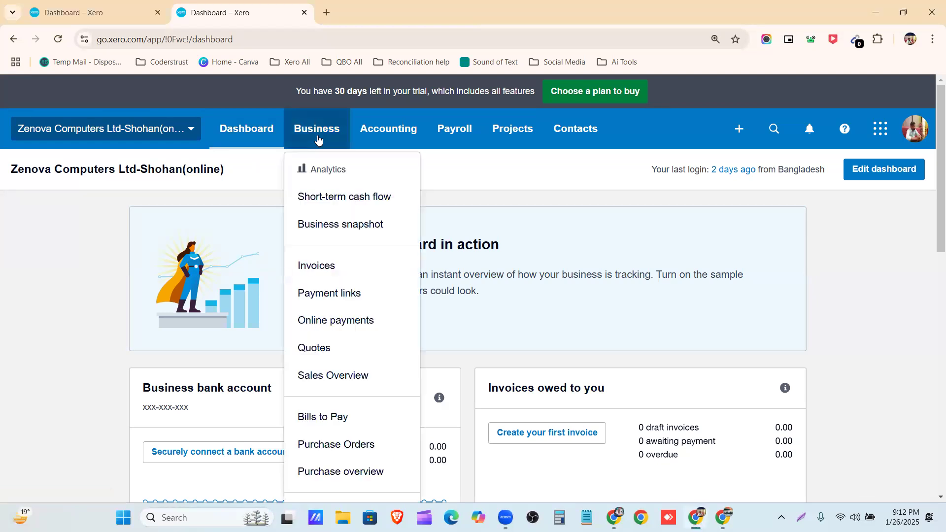
pyautogui.scroll(-1, 318, 140)
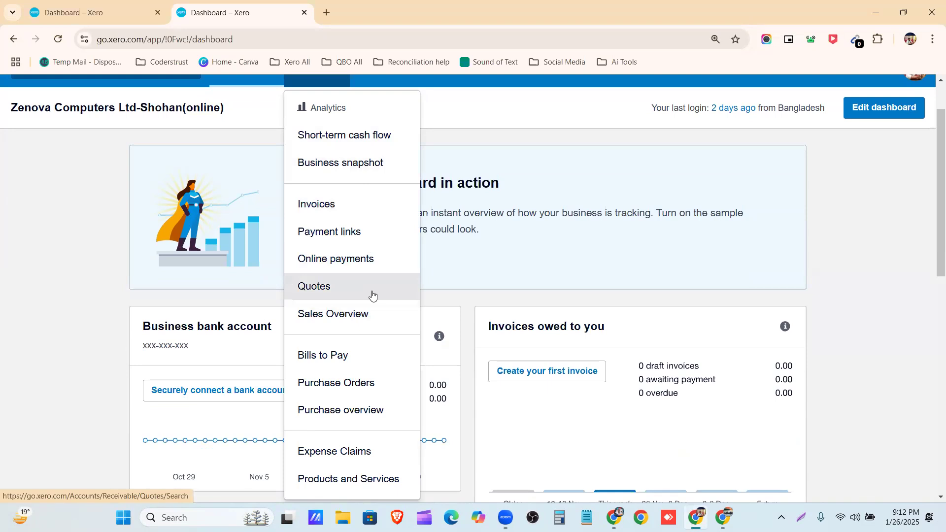
pyautogui.scroll(-1, 369, 314)
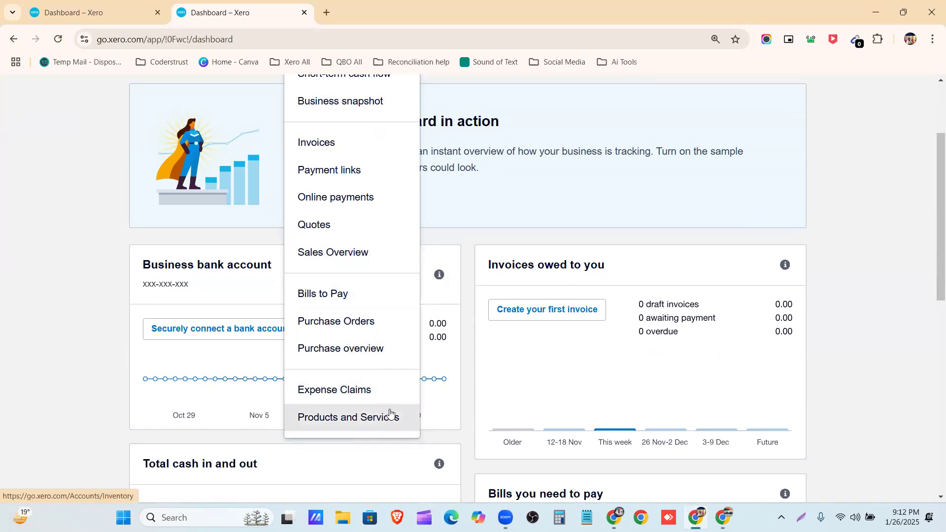
pyautogui.scroll(1, 389, 415)
pyautogui.scroll(2, 390, 413)
# Step: Review the full lists of entries under Accounting and Payroll
pyautogui.click(382, 140)
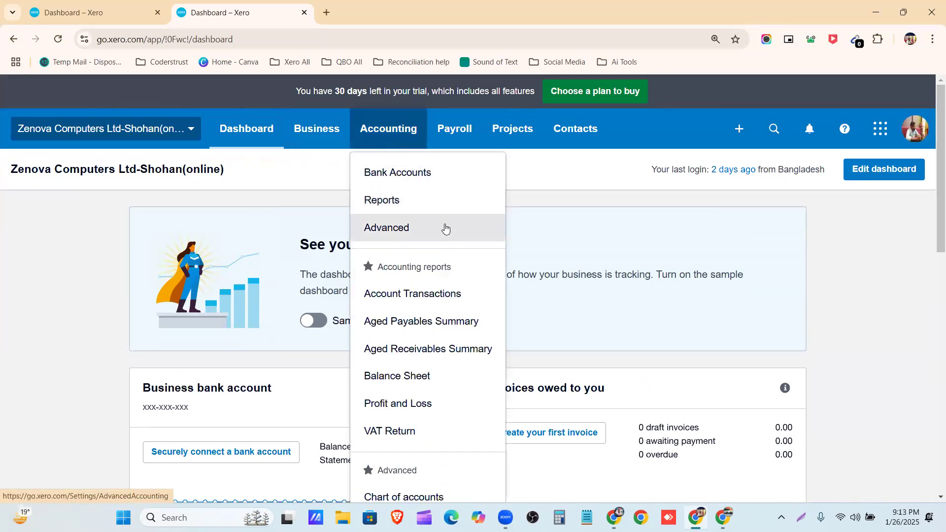
pyautogui.scroll(-1, 416, 212)
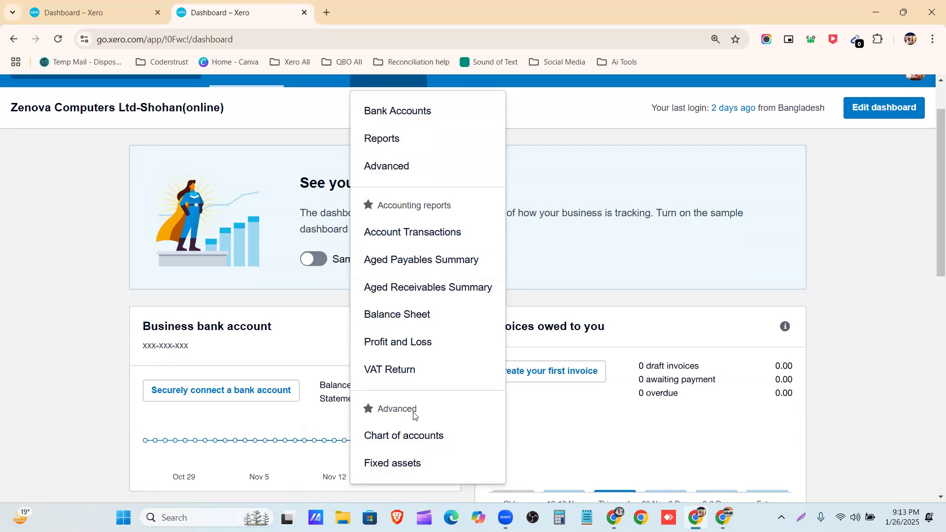
pyautogui.scroll(1, 402, 166)
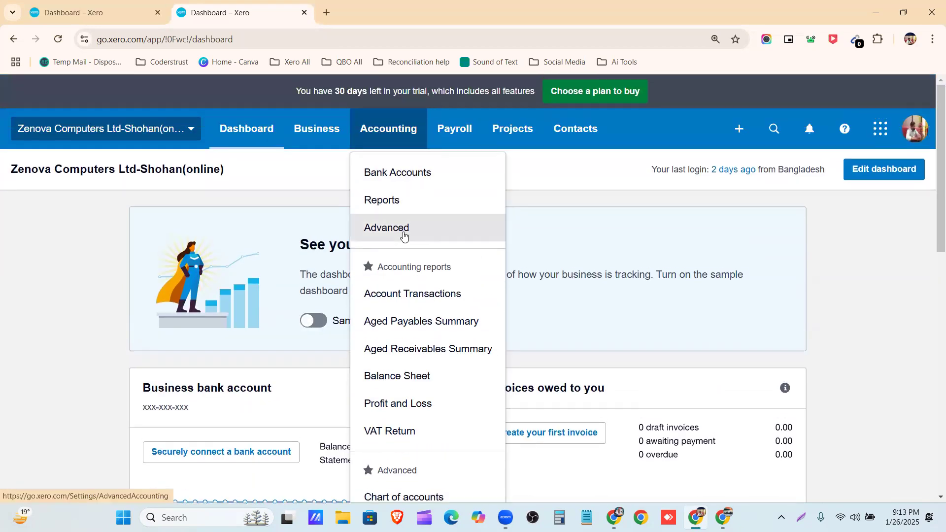
pyautogui.click(452, 136)
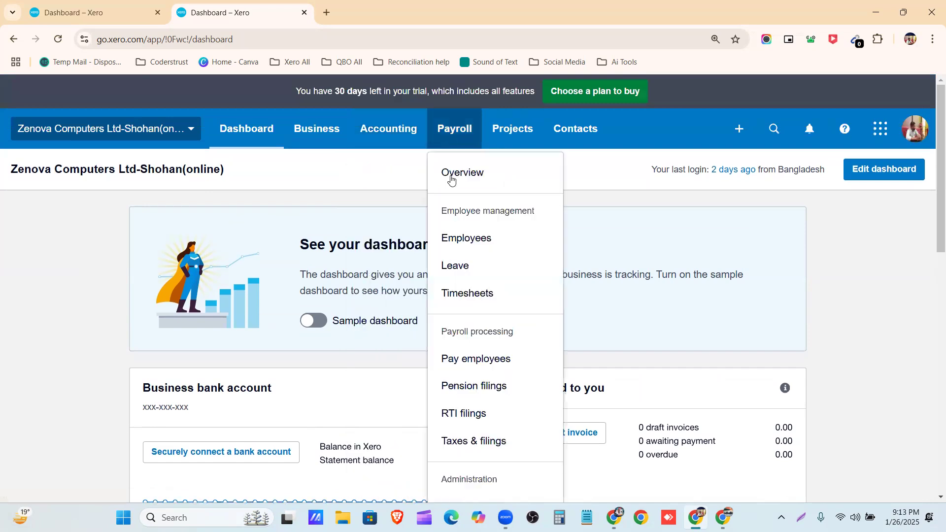
pyautogui.scroll(-5, 477, 369)
pyautogui.scroll(5, 480, 370)
# Step: Look through the Projects, Contacts and Create new menus, closing each without choosing an entry
pyautogui.click(512, 130)
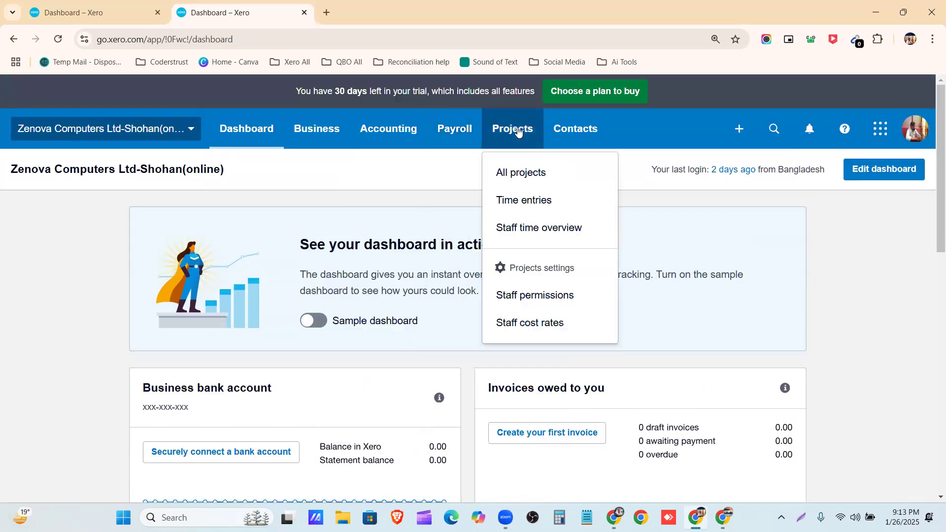
pyautogui.click(575, 143)
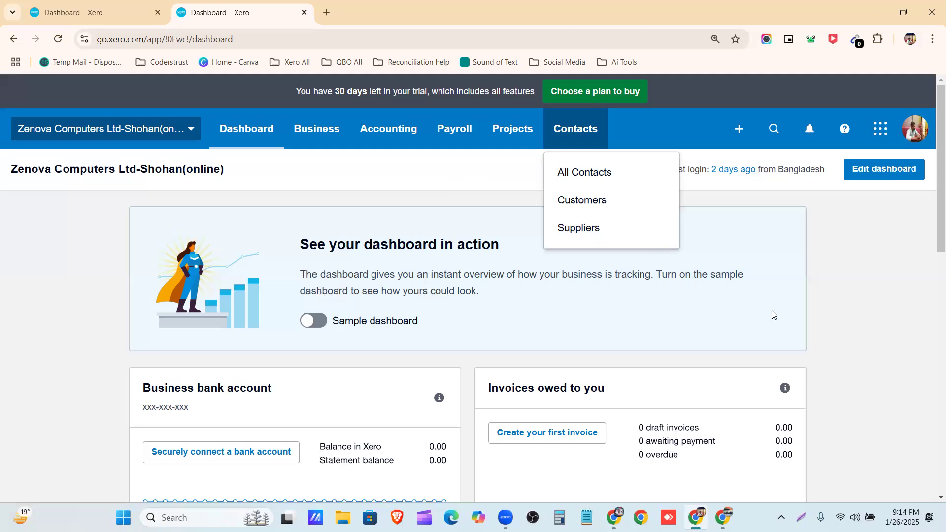
pyautogui.click(874, 304)
pyautogui.click(730, 127)
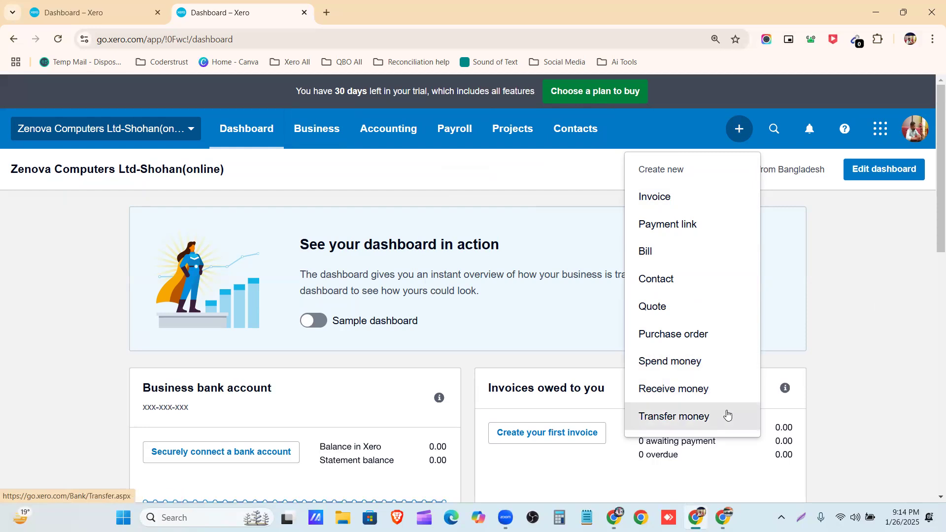
pyautogui.click(417, 183)
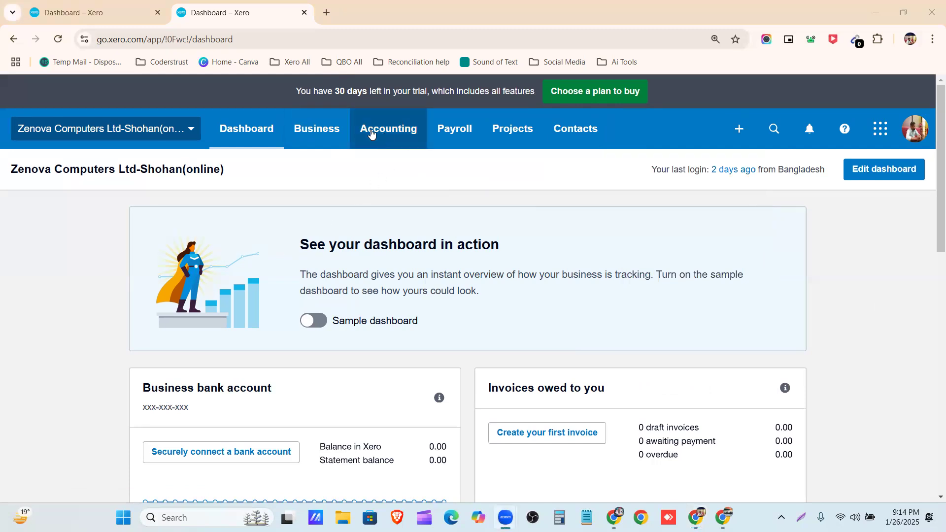
# Step: Go to the Advanced accounting page and view its features and settings
pyautogui.click(328, 134)
pyautogui.click(395, 130)
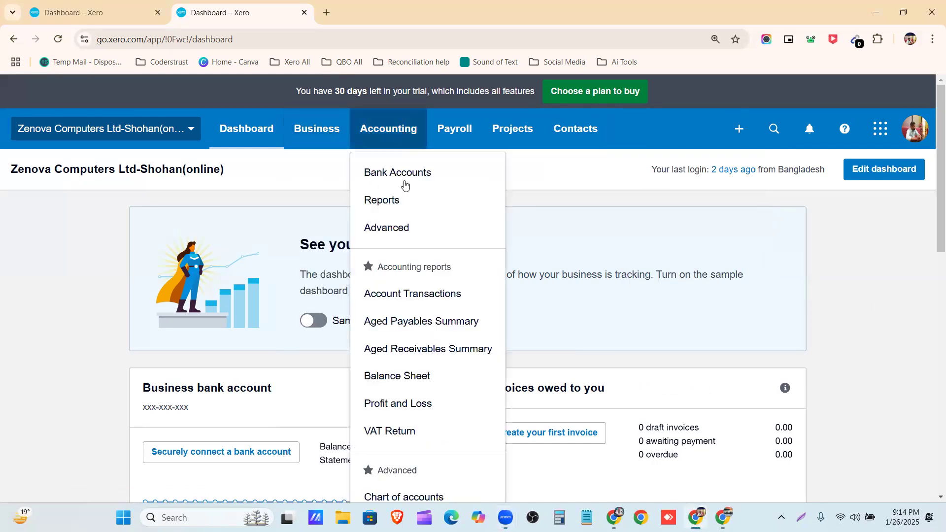
pyautogui.click(414, 226)
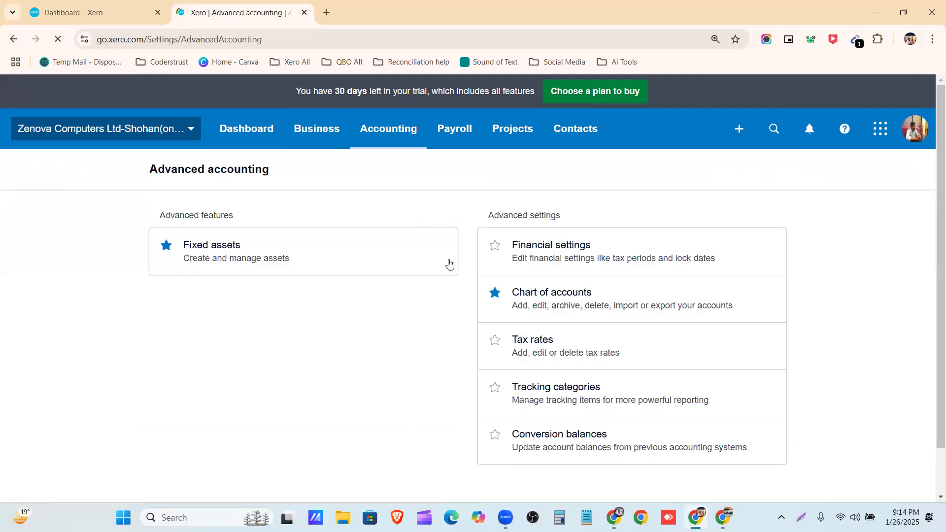
pyautogui.scroll(-1, 247, 336)
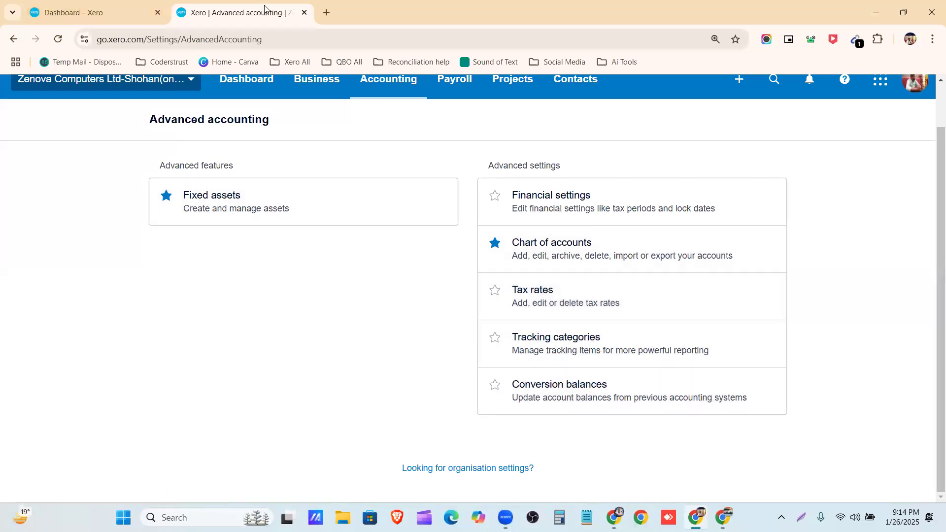
# Step: Close the other Zenova organisation's dashboard tab and duplicate the Advanced accounting tab, returning to the original copy
pyautogui.click(99, 13)
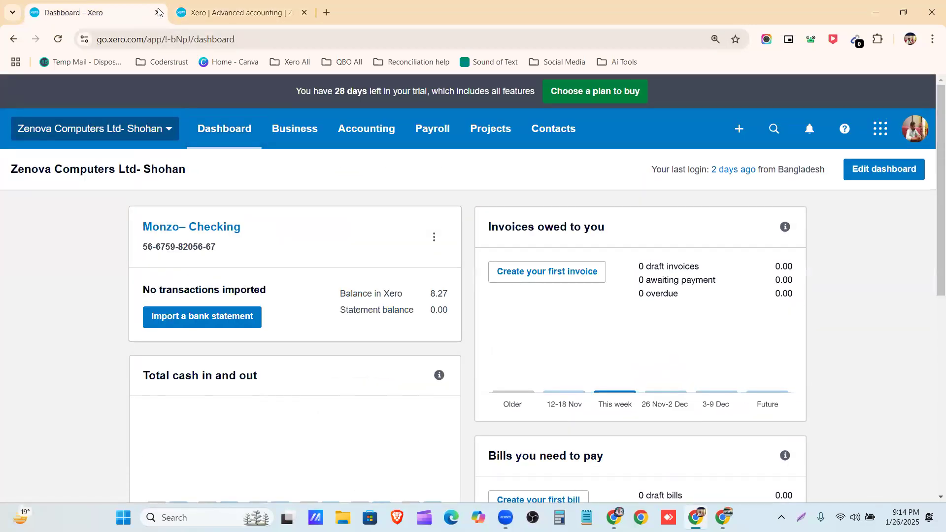
pyautogui.click(190, 13)
pyautogui.click(157, 12)
pyautogui.rightClick(120, 17)
pyautogui.click(148, 127)
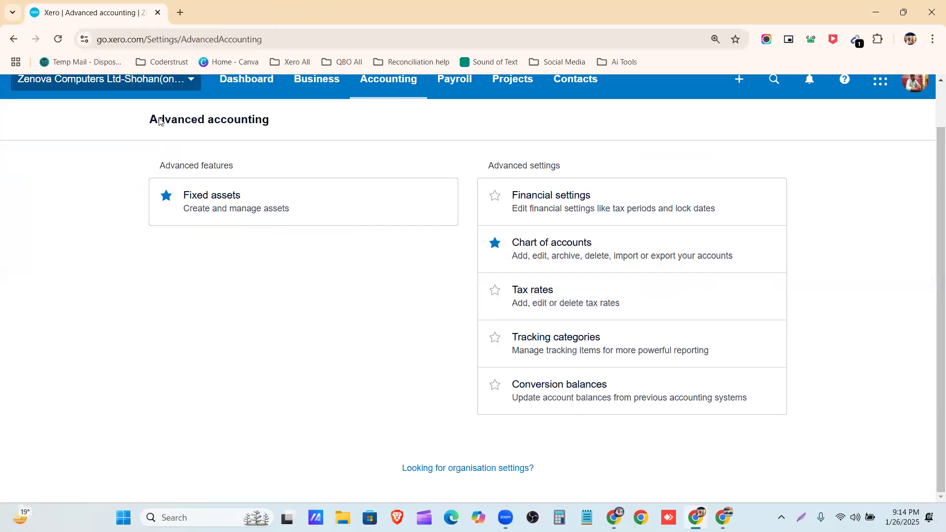
pyautogui.click(133, 19)
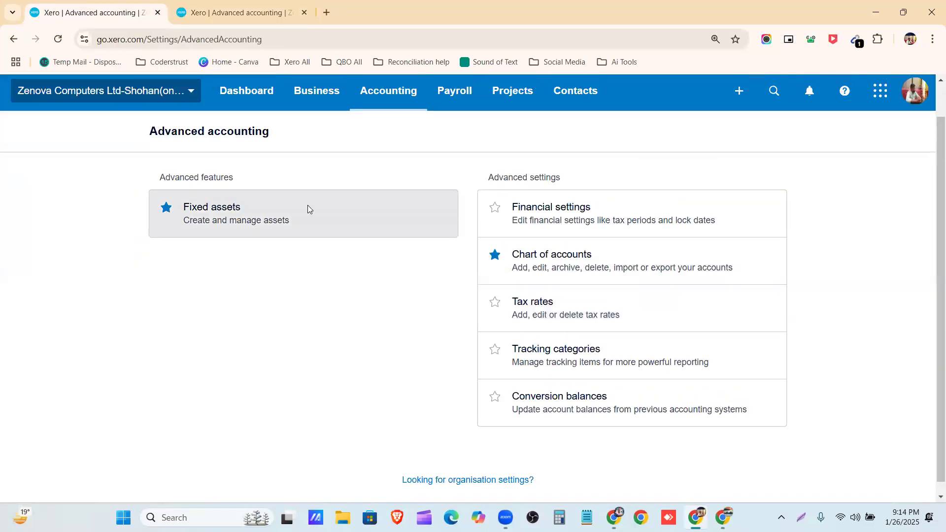
# Step: From the Advanced accounting page, view the Create new options and the contacts and transactions search, closing both
pyautogui.scroll(-1, 512, 325)
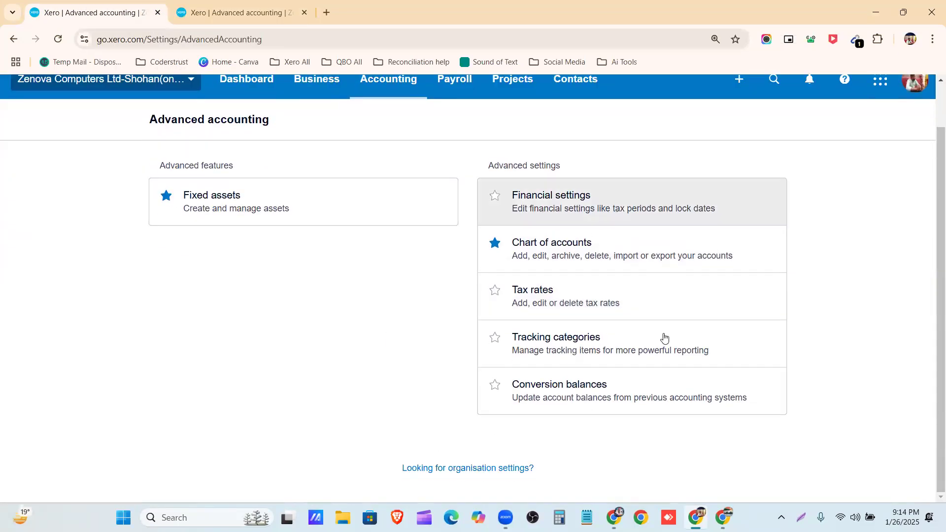
pyautogui.scroll(1, 734, 148)
pyautogui.click(739, 129)
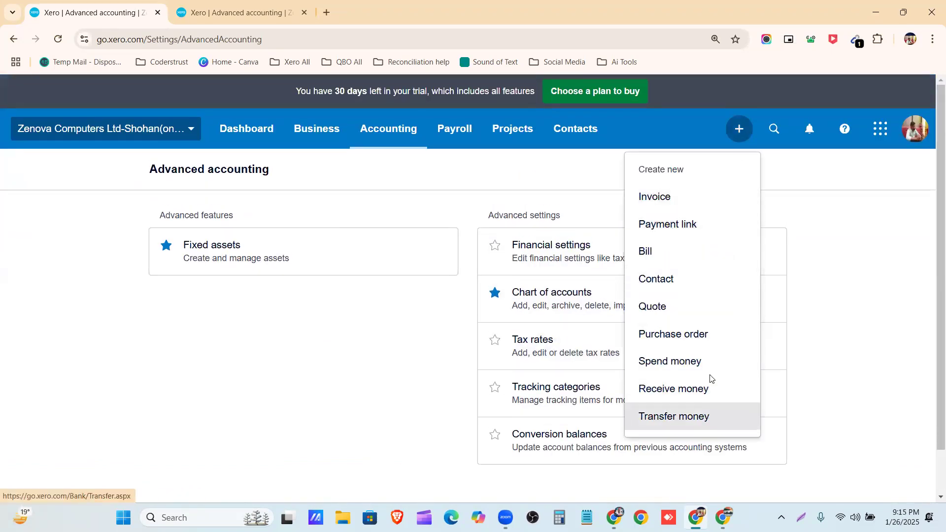
pyautogui.click(838, 331)
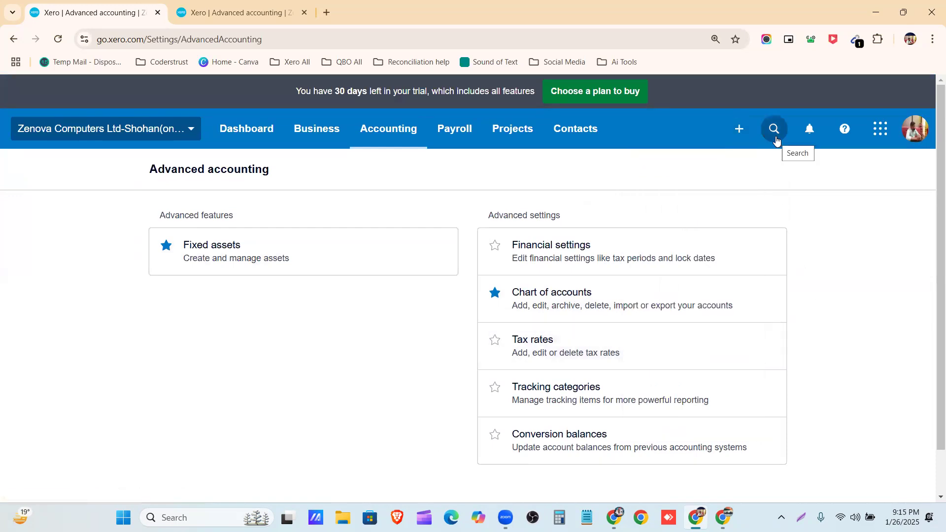
pyautogui.click(776, 140)
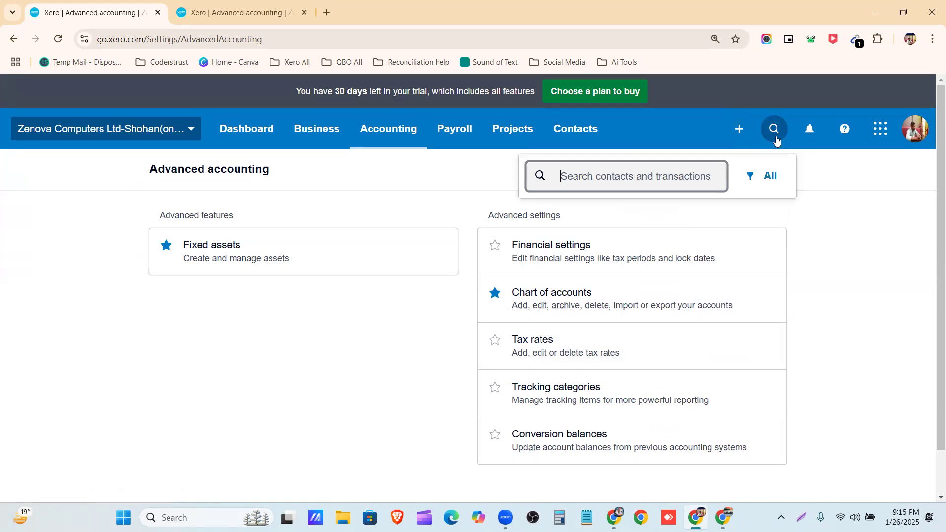
pyautogui.click(836, 185)
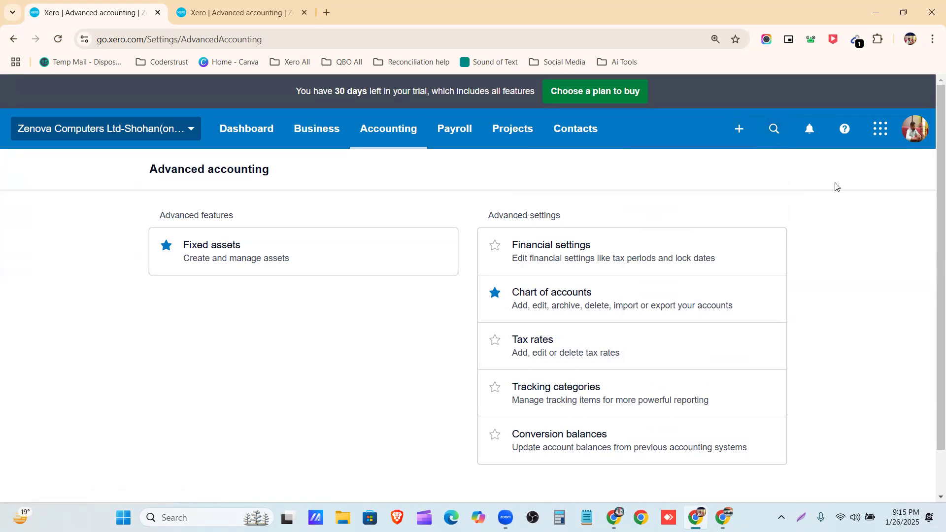
# Step: View the notifications and Help panels, closing each, and open the list of recommended apps
pyautogui.click(810, 133)
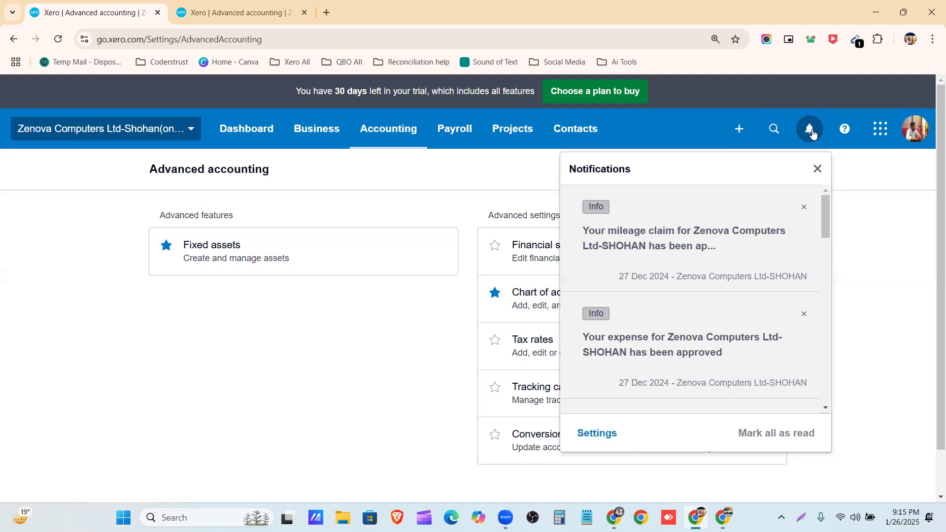
pyautogui.tripleClick(862, 192)
pyautogui.click(845, 129)
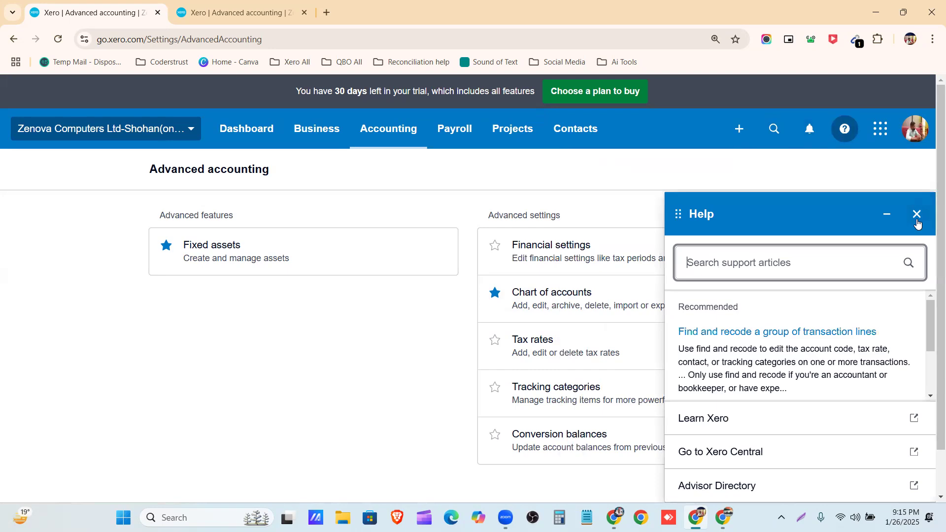
pyautogui.click(921, 209)
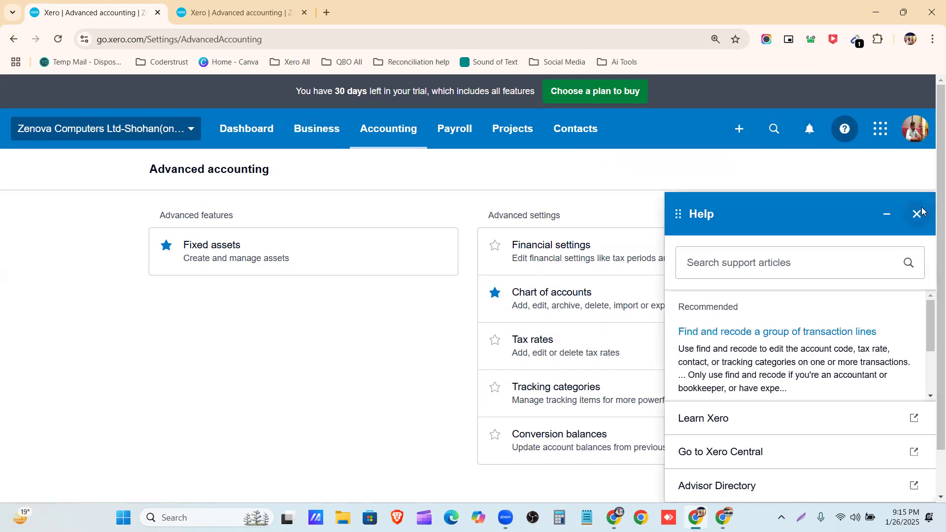
pyautogui.click(880, 129)
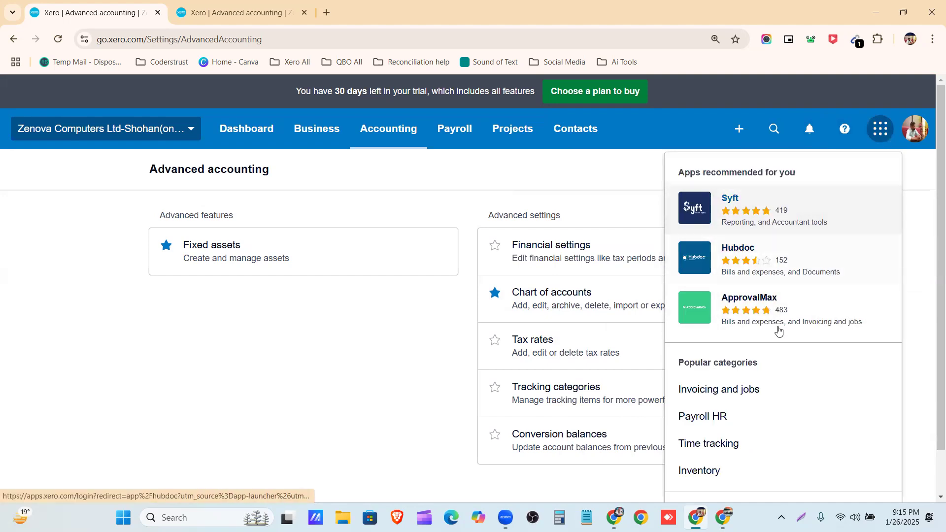
# Step: Close the recommended apps list and open the account's profile settings to review the profile and contact details
pyautogui.scroll(-1, 772, 394)
pyautogui.click(912, 338)
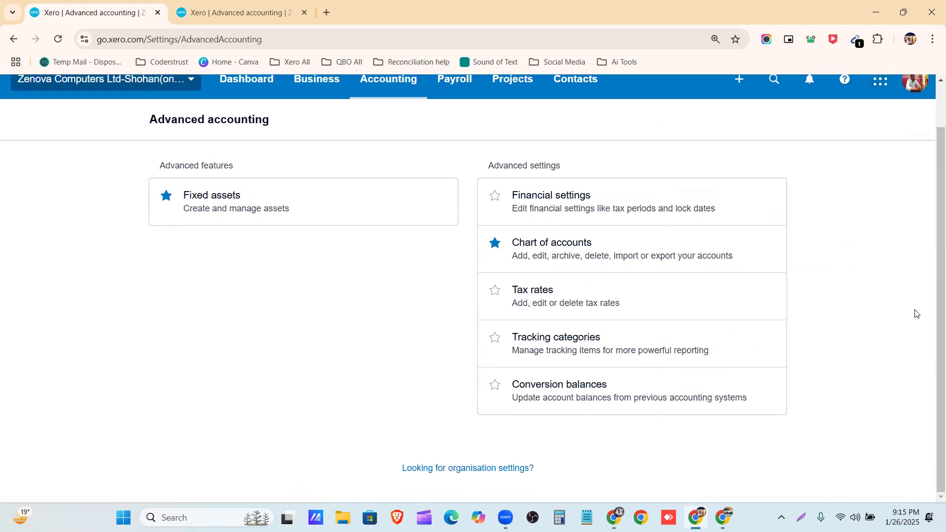
pyautogui.scroll(1, 917, 314)
pyautogui.click(921, 133)
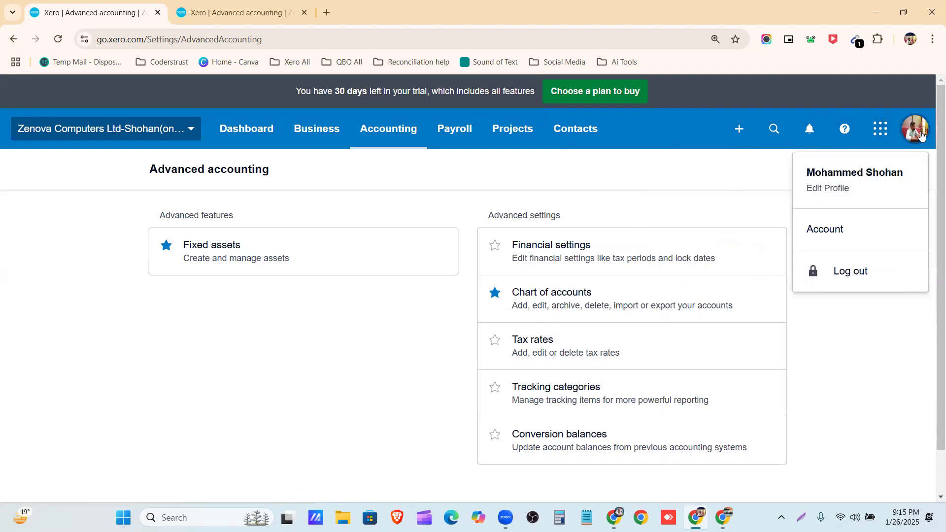
pyautogui.click(852, 186)
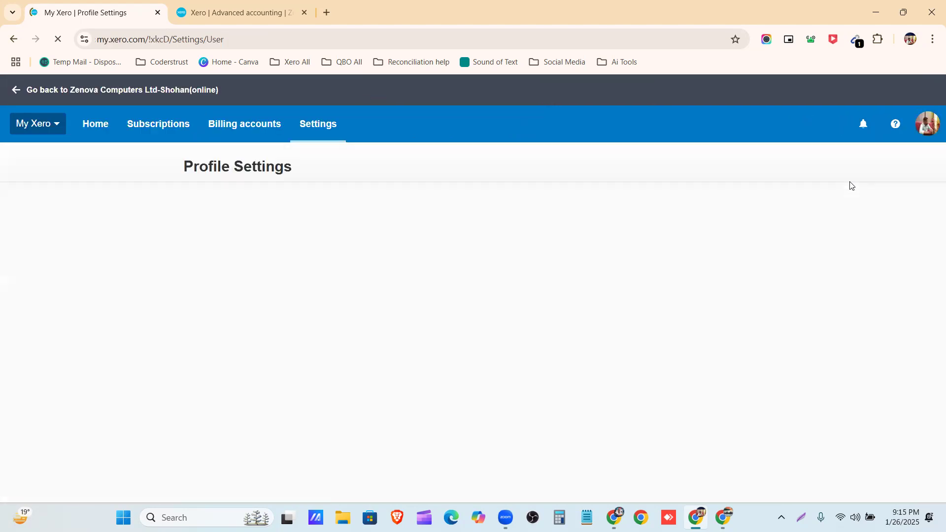
pyautogui.scroll(-1, 384, 236)
pyautogui.scroll(-6, 386, 237)
pyautogui.scroll(5, 464, 158)
pyautogui.scroll(-2, 318, 319)
pyautogui.scroll(-2, 334, 292)
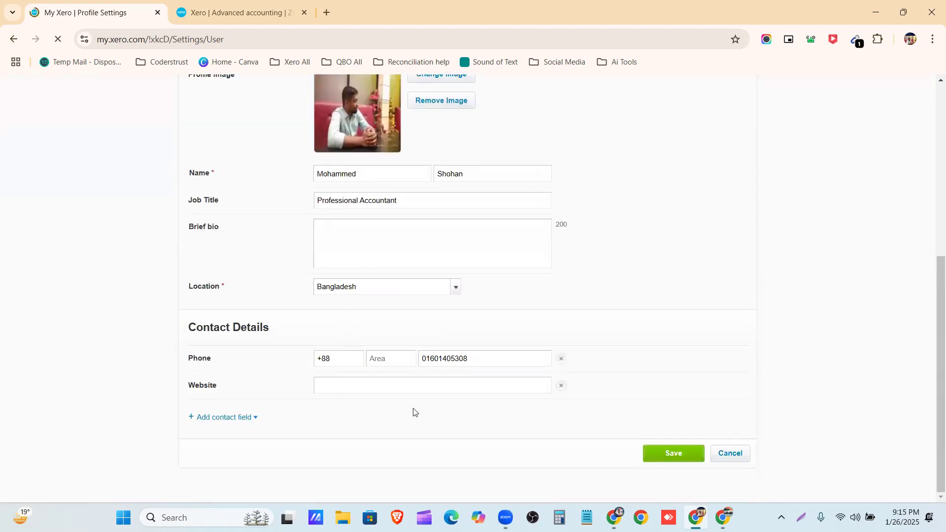
pyautogui.scroll(8, 476, 372)
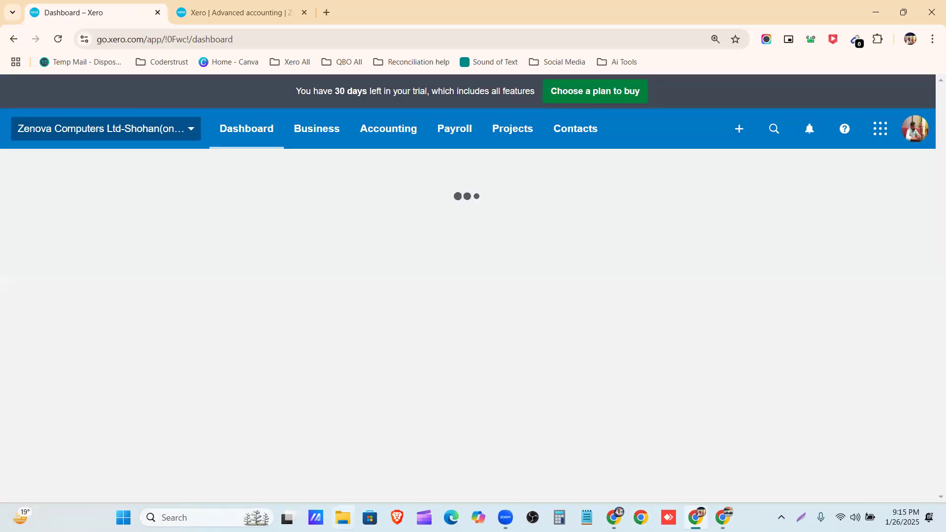
# Step: From the organisation's dashboard, return to the Advanced accounting page and view its features and settings
pyautogui.click(381, 140)
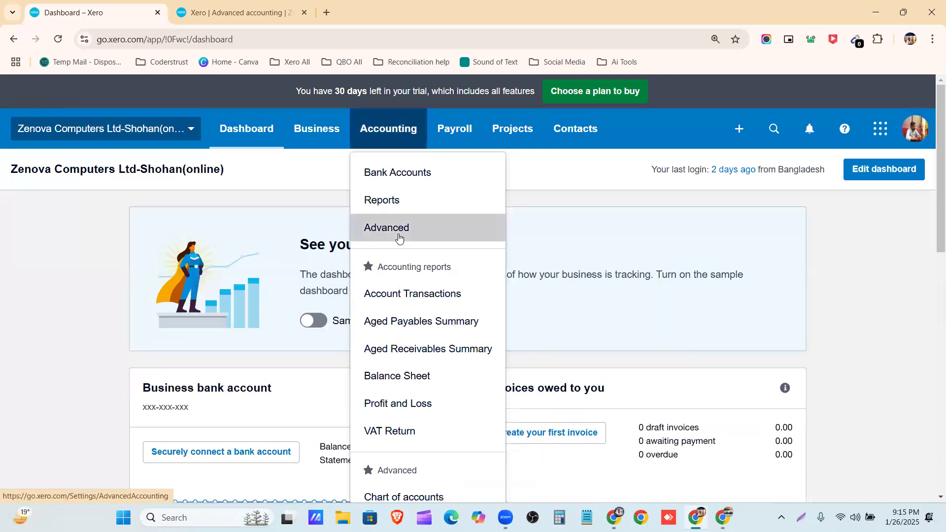
pyautogui.click(398, 228)
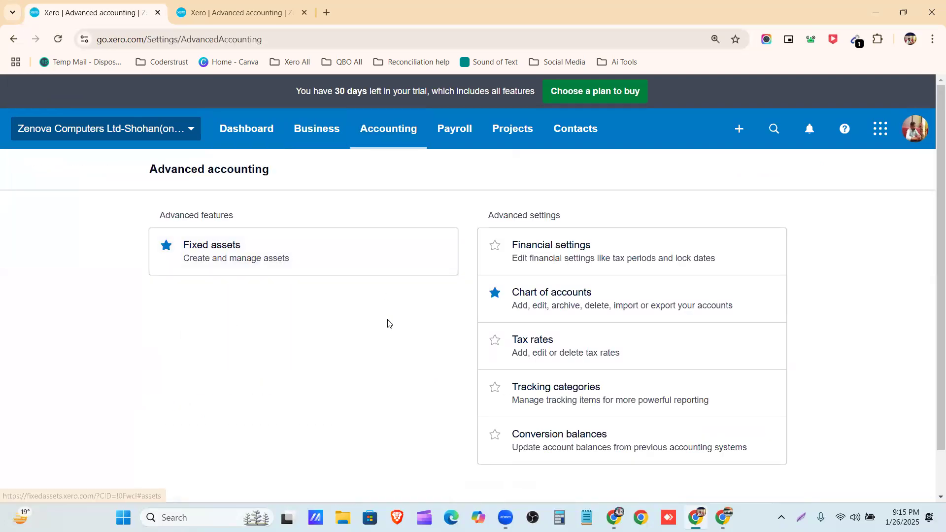
pyautogui.scroll(-1, 386, 323)
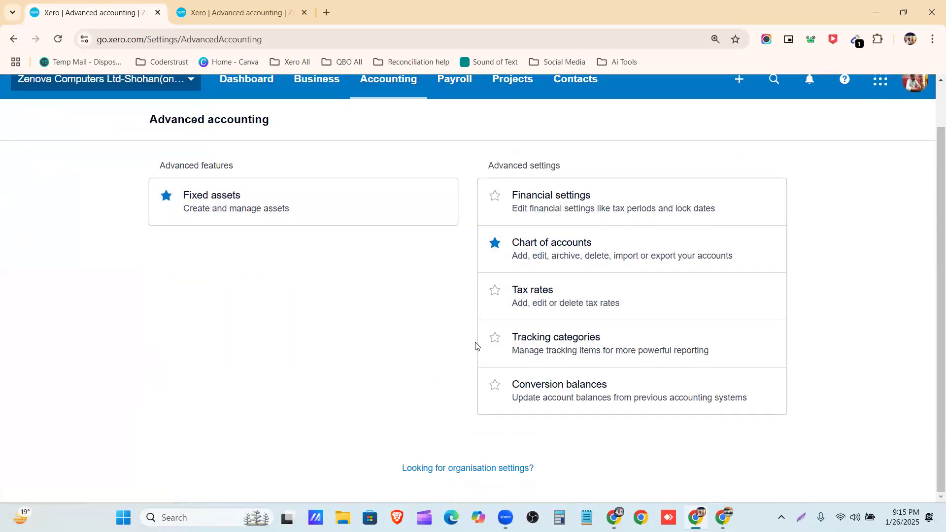
pyautogui.scroll(1, 475, 346)
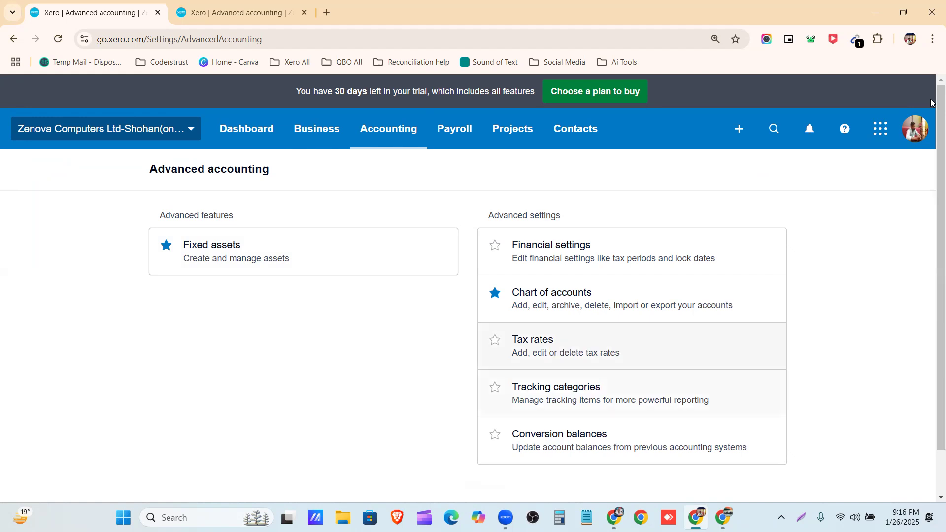
# Step: View the organisation menu's options, including Files, Settings, the other organisations and Add a new organisation
pyautogui.click(178, 130)
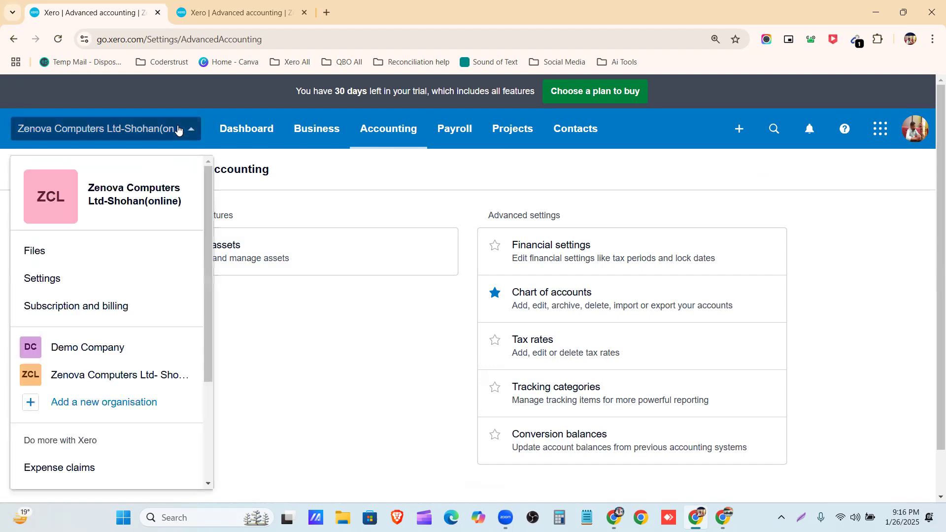
pyautogui.click(179, 130)
pyautogui.click(180, 130)
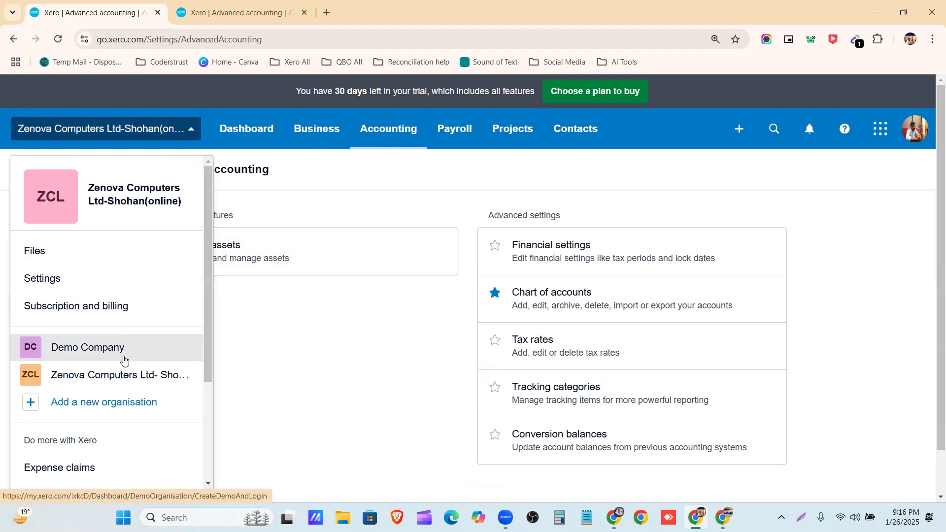
pyautogui.scroll(-1, 124, 357)
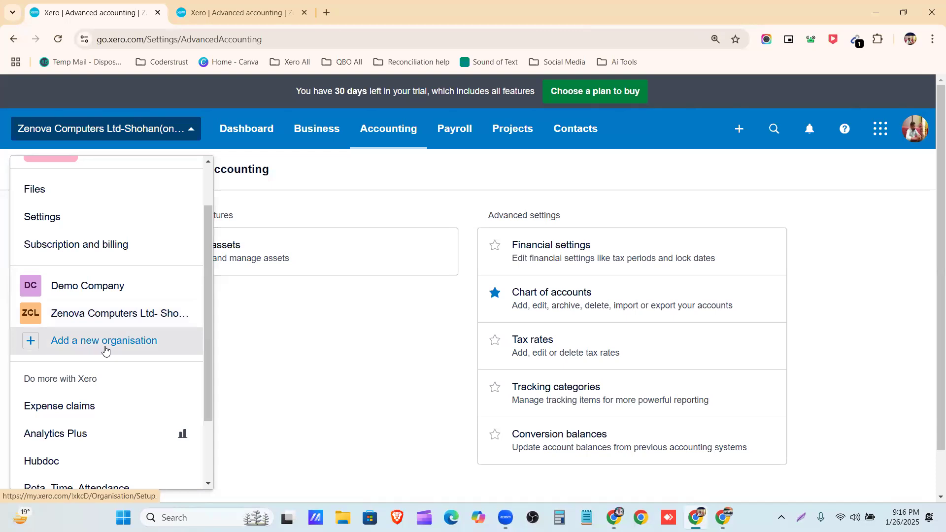
pyautogui.scroll(2, 105, 350)
# Step: Go to the Organisation settings and open the Users page
pyautogui.click(50, 280)
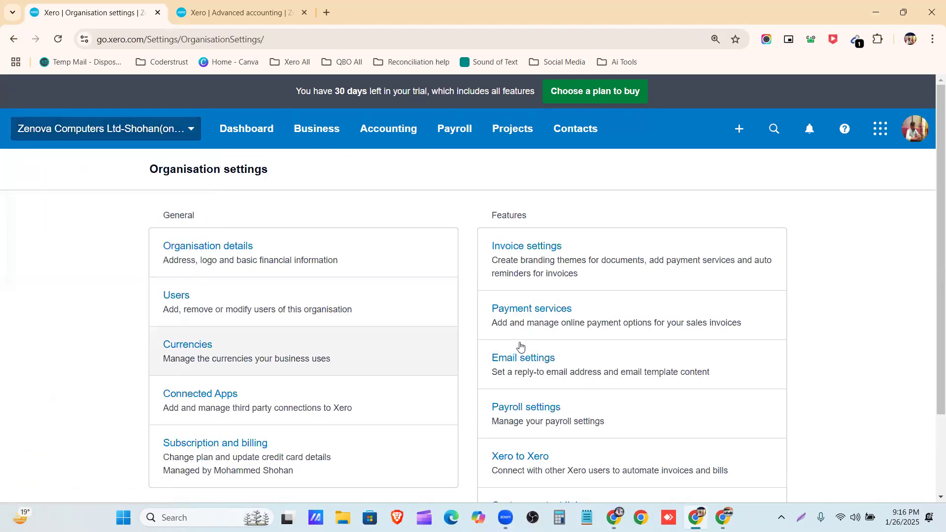
pyautogui.scroll(-2, 552, 308)
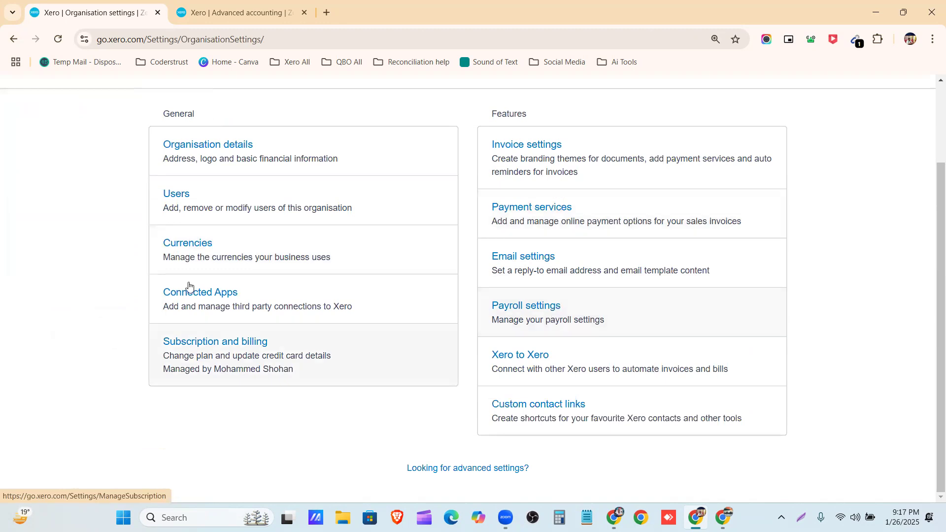
pyautogui.click(268, 209)
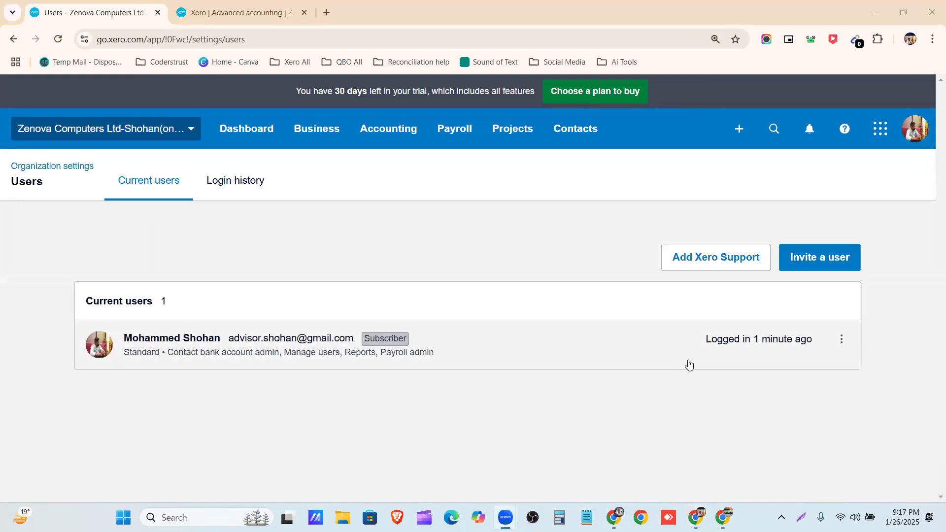
# Step: Open Change permissions for the subscriber user and review the Projects, Payroll admin and Business and accounting access
pyautogui.click(841, 339)
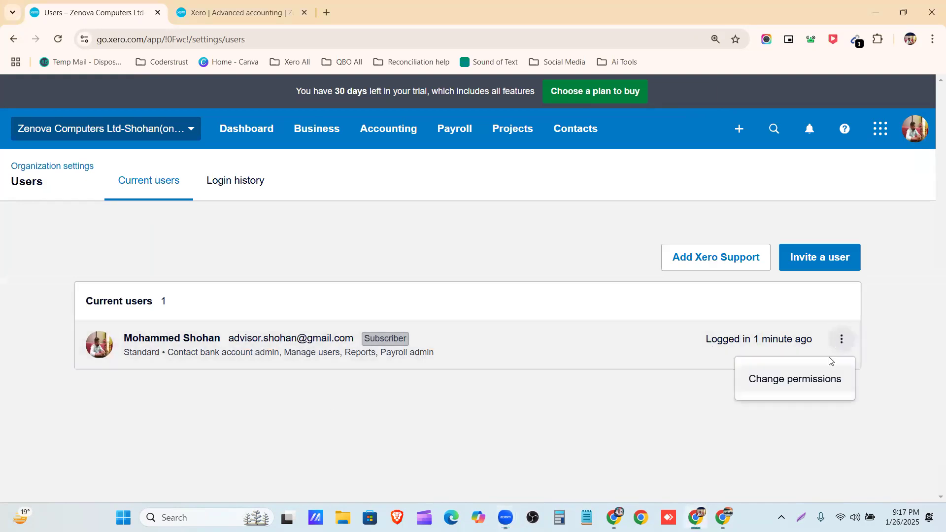
pyautogui.click(820, 382)
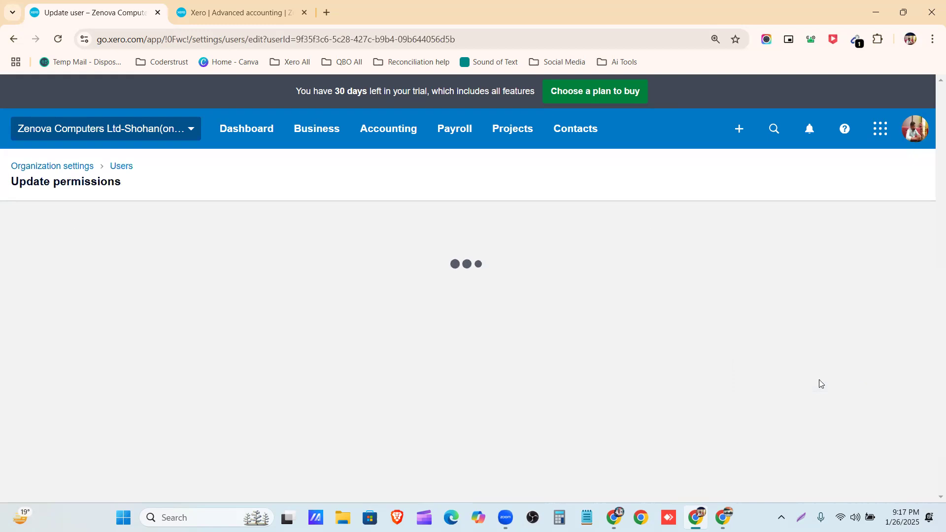
pyautogui.scroll(-3, 163, 268)
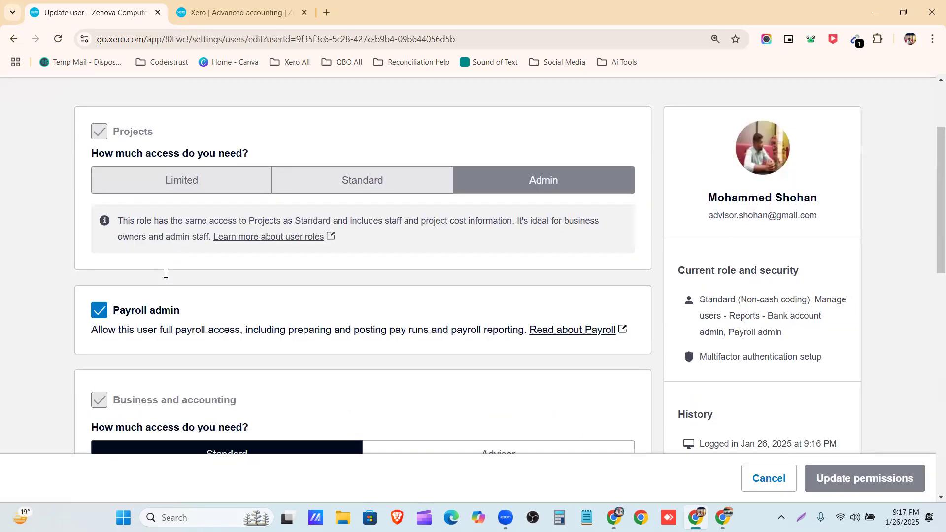
pyautogui.scroll(3, 165, 290)
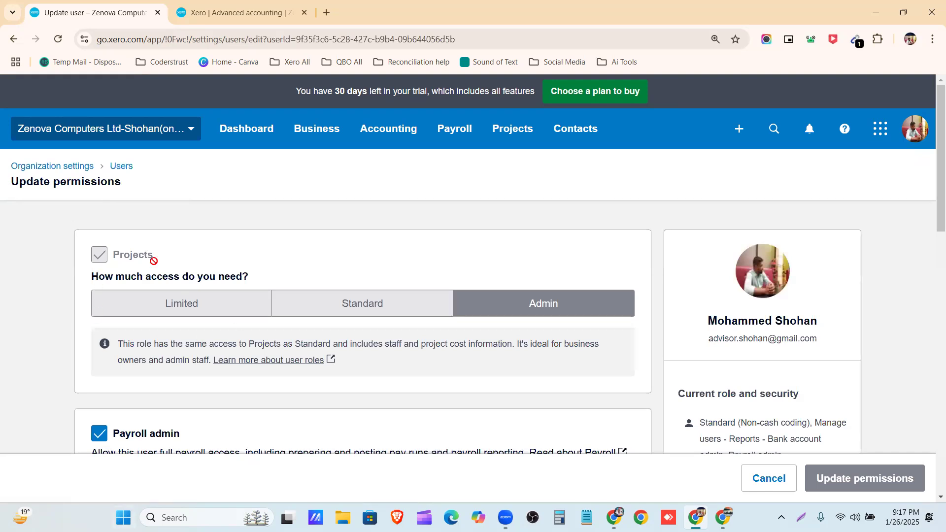
pyautogui.scroll(-1, 153, 260)
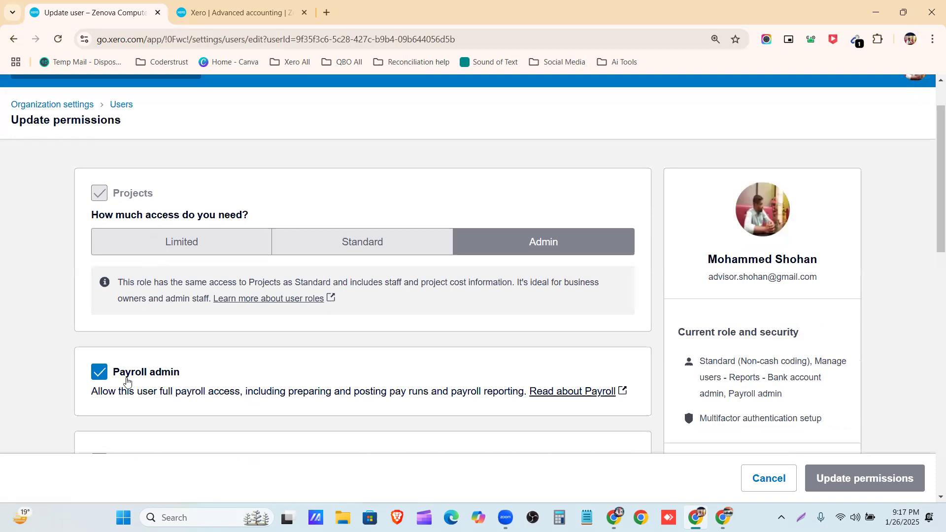
pyautogui.scroll(-2, 126, 381)
pyautogui.scroll(-3, 142, 376)
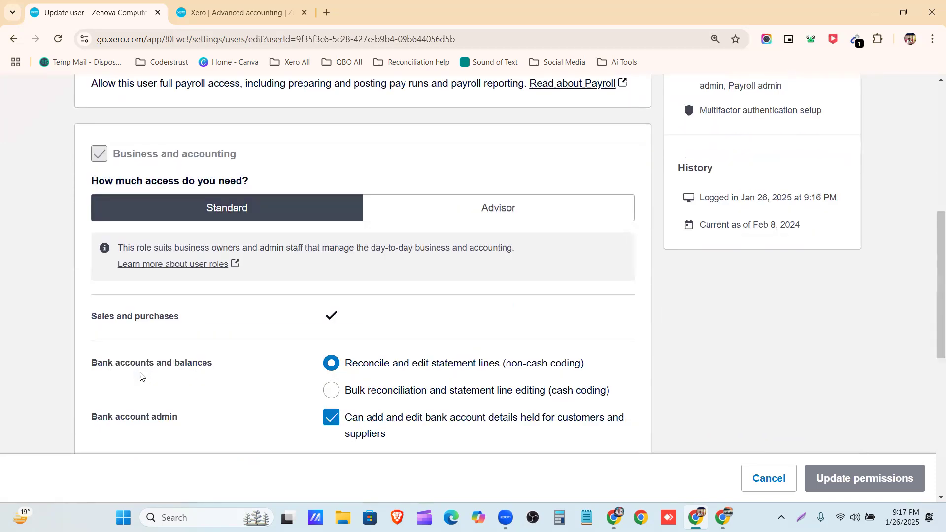
# Step: Clear the subscriber user's Payroll admin permission and restore it
pyautogui.scroll(4, 143, 407)
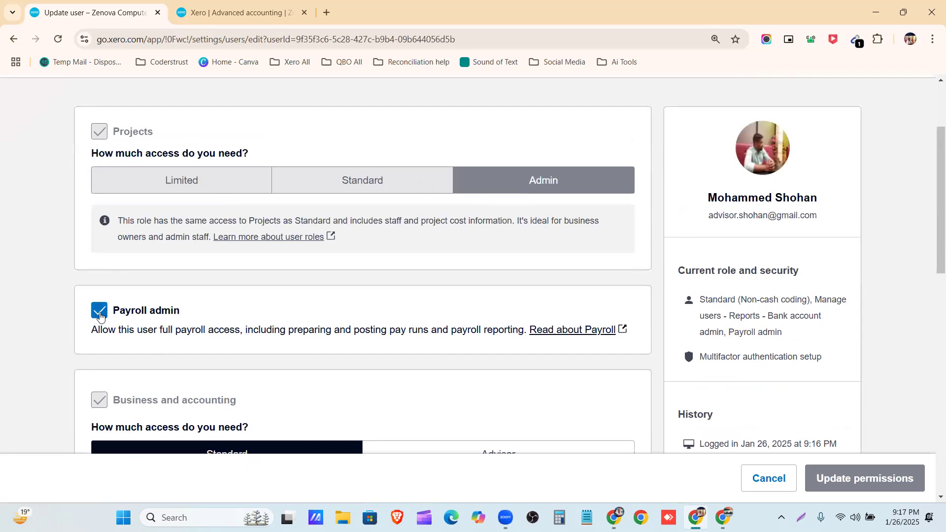
pyautogui.click(100, 316)
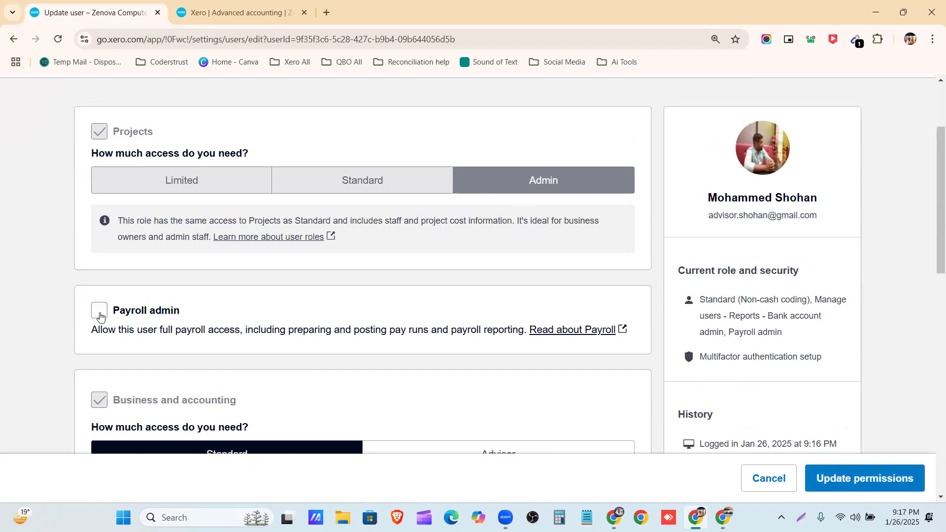
pyautogui.click(100, 317)
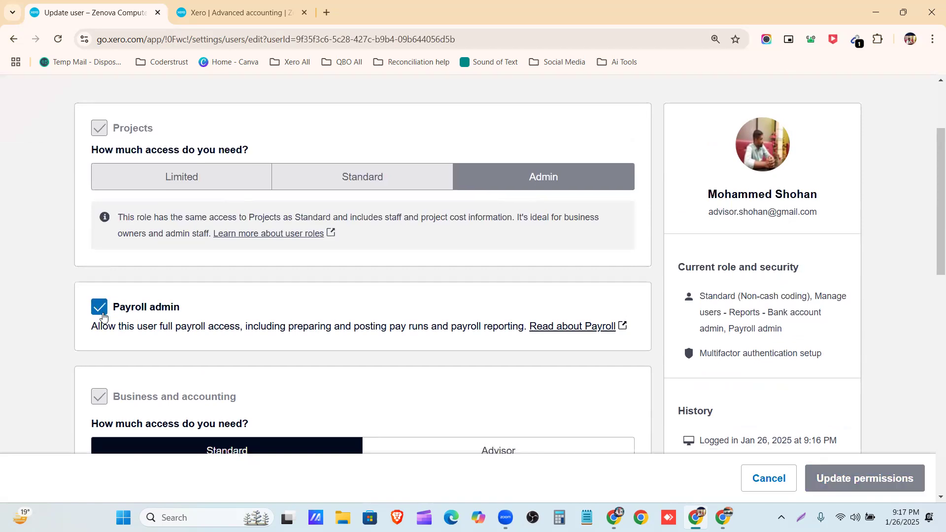
# Step: Set the user's Business and accounting access to Advisor and allow filing VAT returns to HMRC by MTD directly from Xero
pyautogui.scroll(-3, 148, 295)
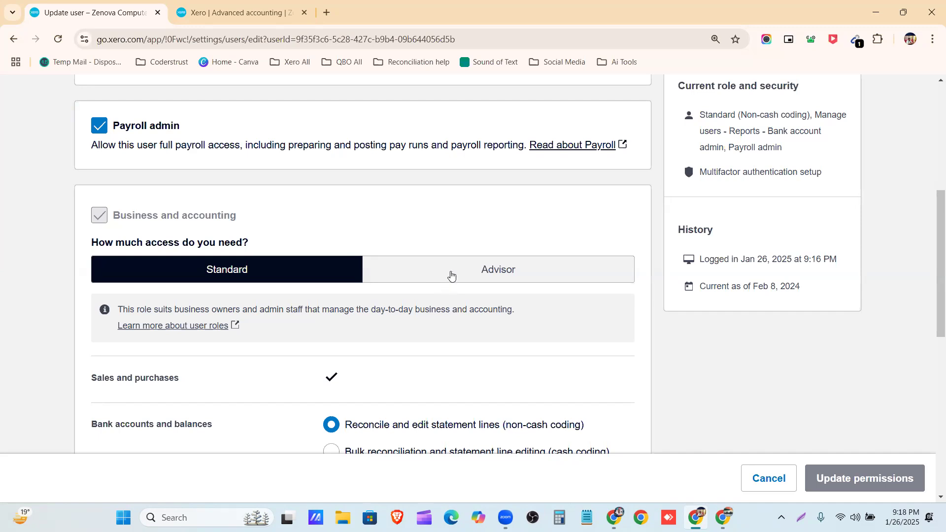
pyautogui.click(449, 274)
pyautogui.scroll(-3, 498, 281)
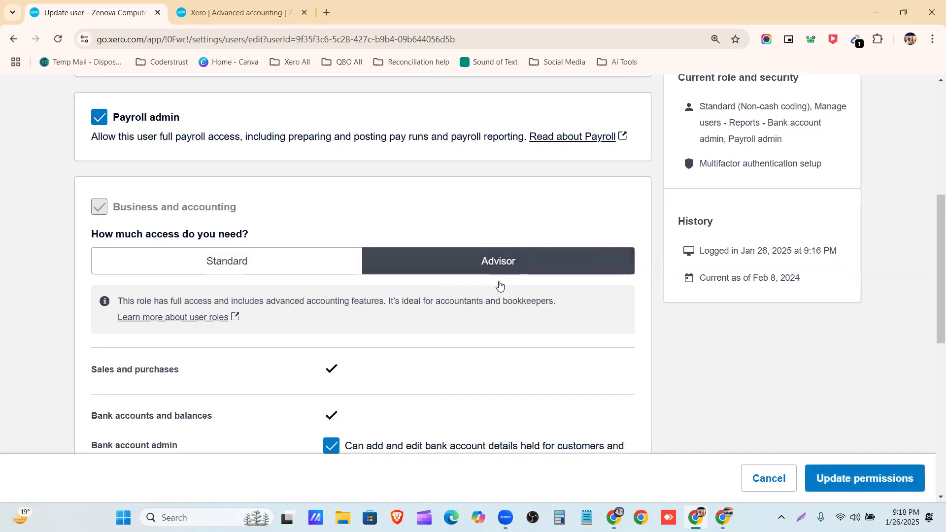
pyautogui.scroll(-2, 280, 379)
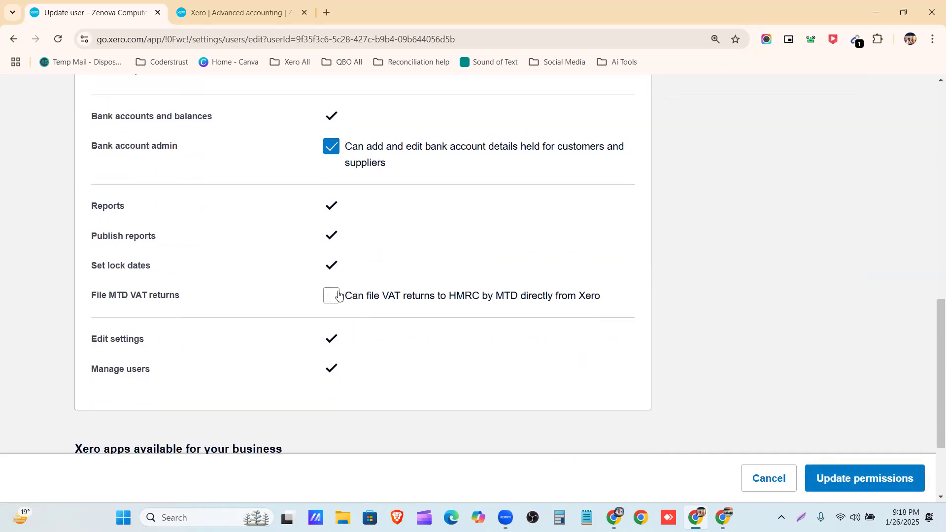
pyautogui.scroll(1, 339, 295)
pyautogui.click(331, 356)
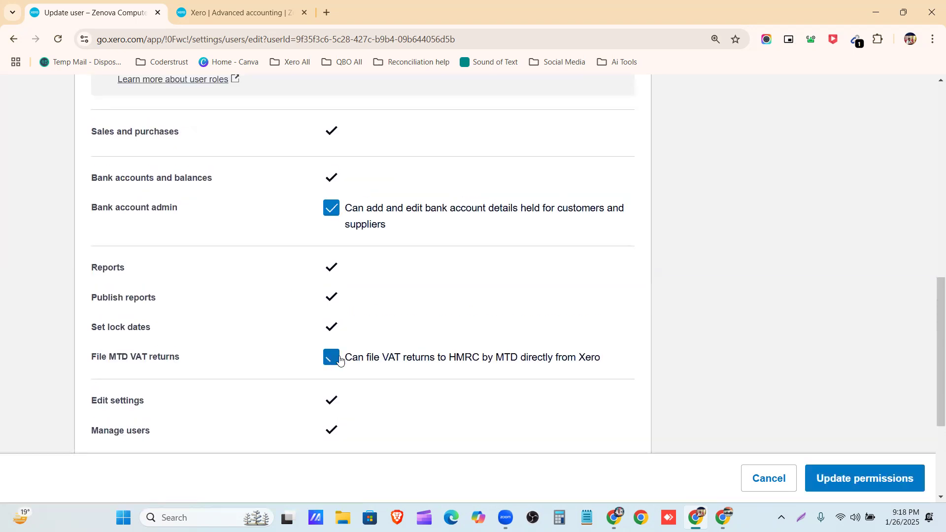
# Step: Review the selected Business and accounting access and save the user's updated permissions
pyautogui.scroll(3, 334, 400)
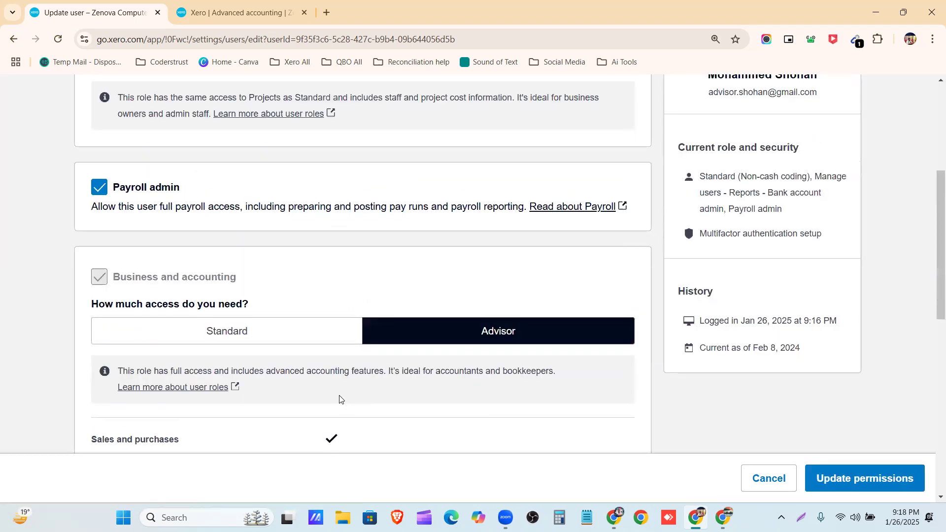
pyautogui.scroll(-1, 320, 256)
pyautogui.scroll(1, 227, 182)
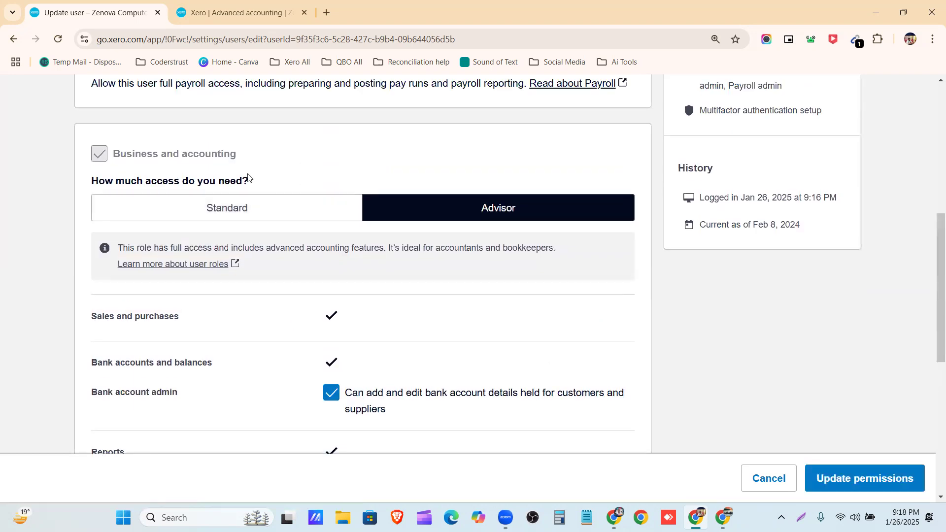
pyautogui.scroll(-2, 389, 335)
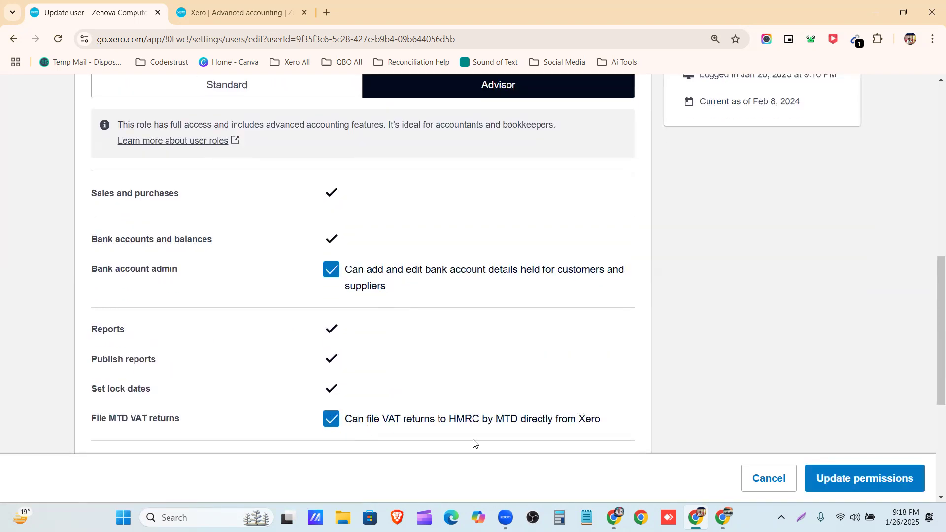
pyautogui.click(834, 488)
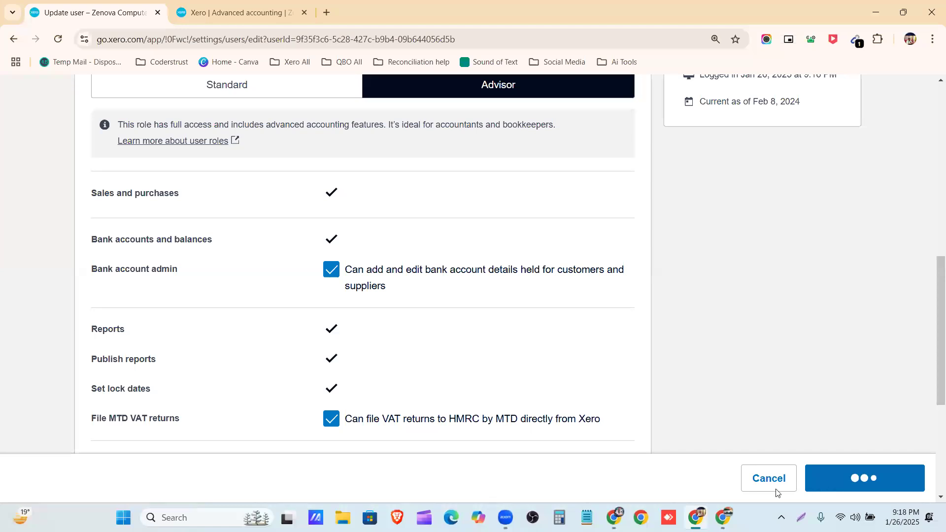
pyautogui.moveTo(722, 517)
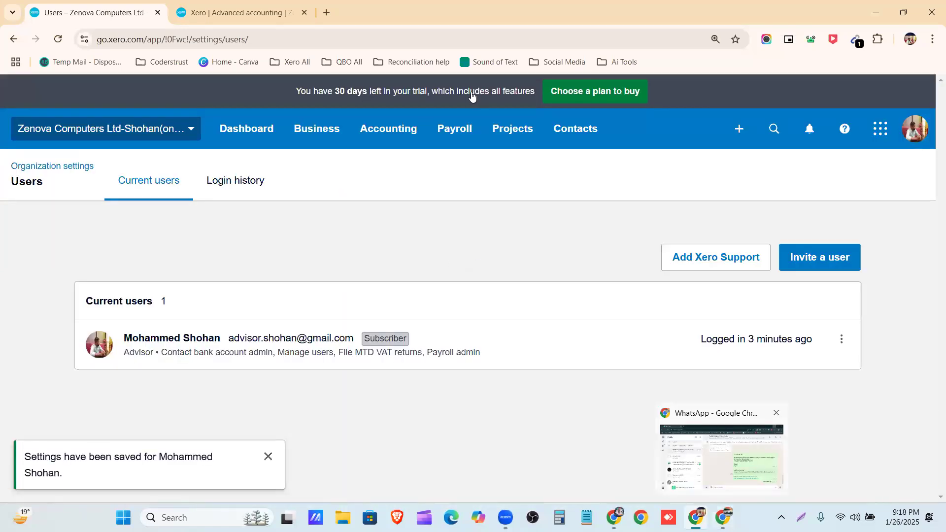
# Step: Switch to the duplicate Advanced accounting tab and load the Advanced accounting page afresh
pyautogui.click(234, 12)
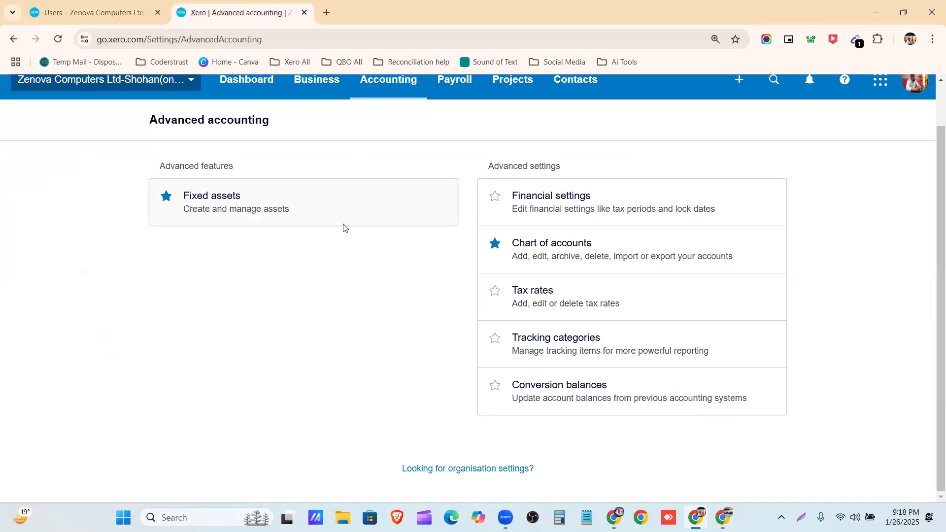
pyautogui.scroll(1, 344, 226)
pyautogui.click(376, 132)
pyautogui.click(403, 229)
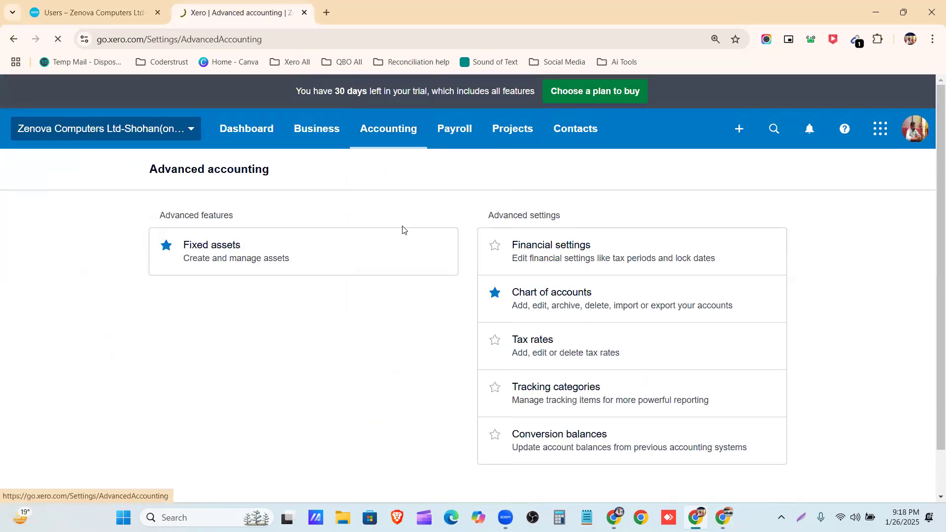
# Step: Review the advanced accounting features and settings and the list of records that can be created
pyautogui.scroll(-3, 352, 136)
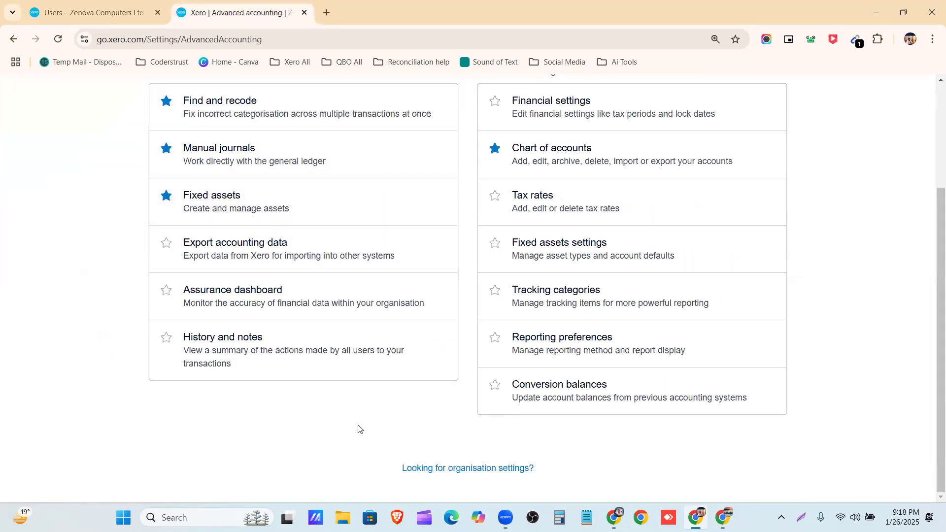
pyautogui.scroll(2, 453, 353)
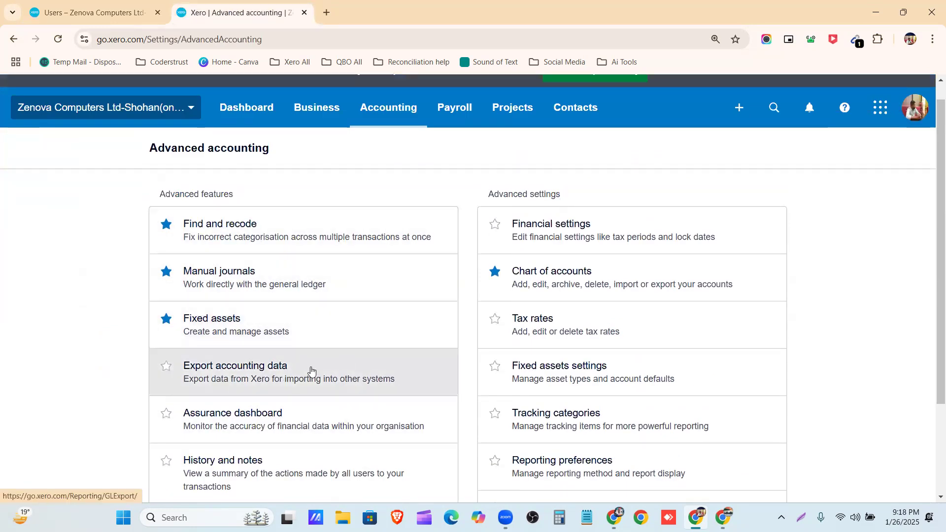
pyautogui.scroll(-1, 316, 441)
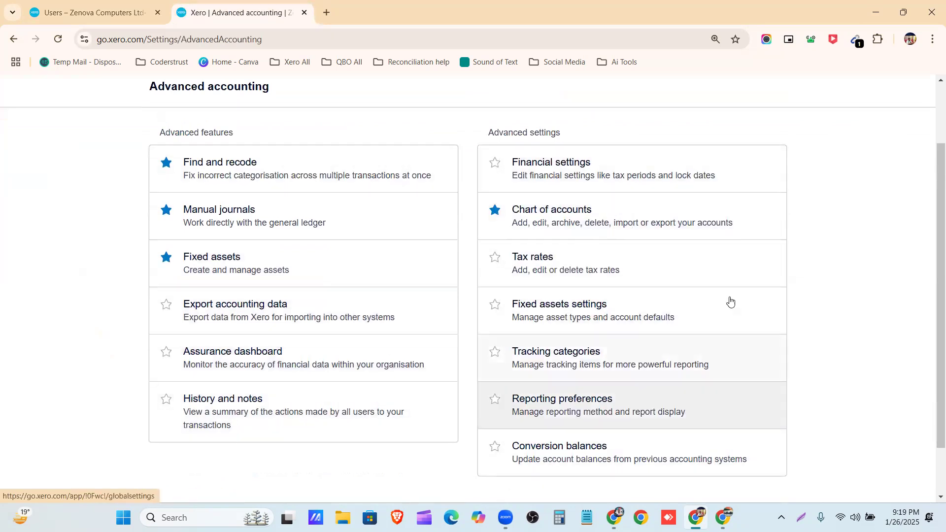
pyautogui.scroll(2, 534, 394)
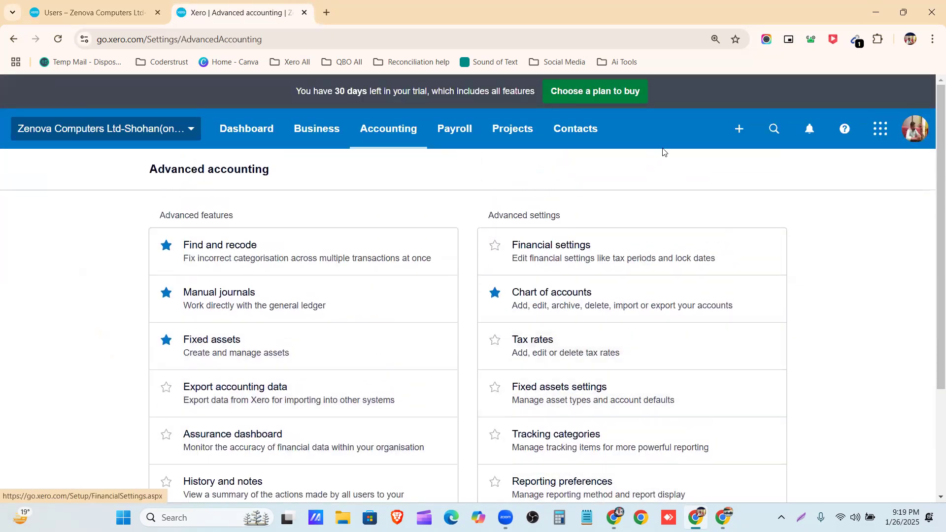
pyautogui.click(732, 137)
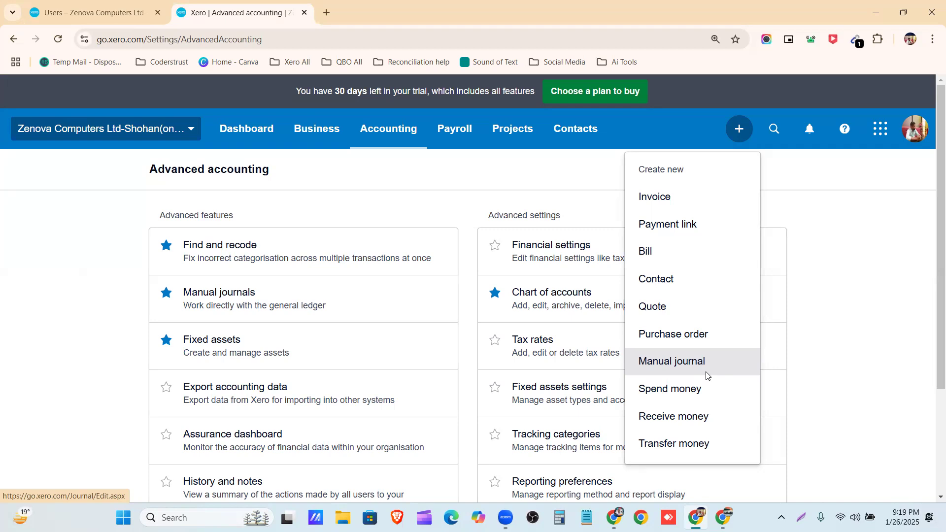
# Step: Switch to the Users page, start inviting a user and examine the First name, Last name and Email fields
pyautogui.click(49, 3)
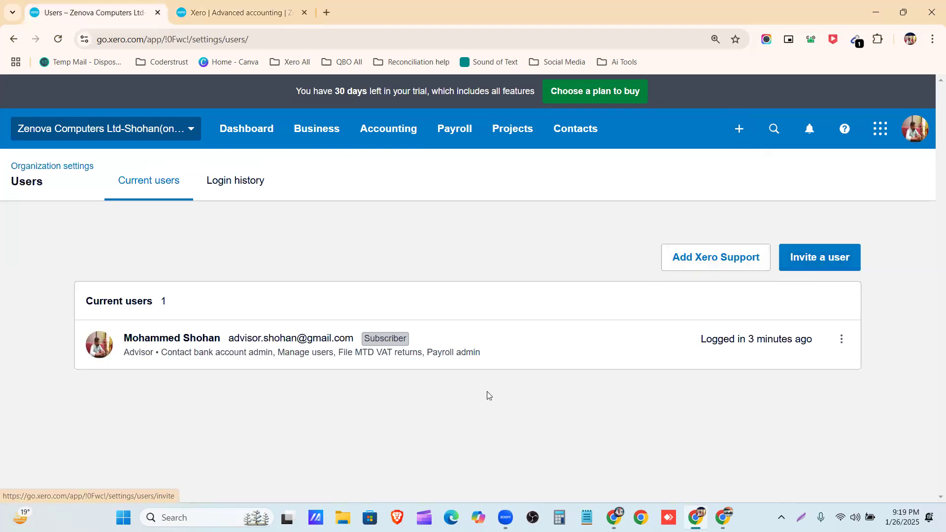
pyautogui.click(806, 256)
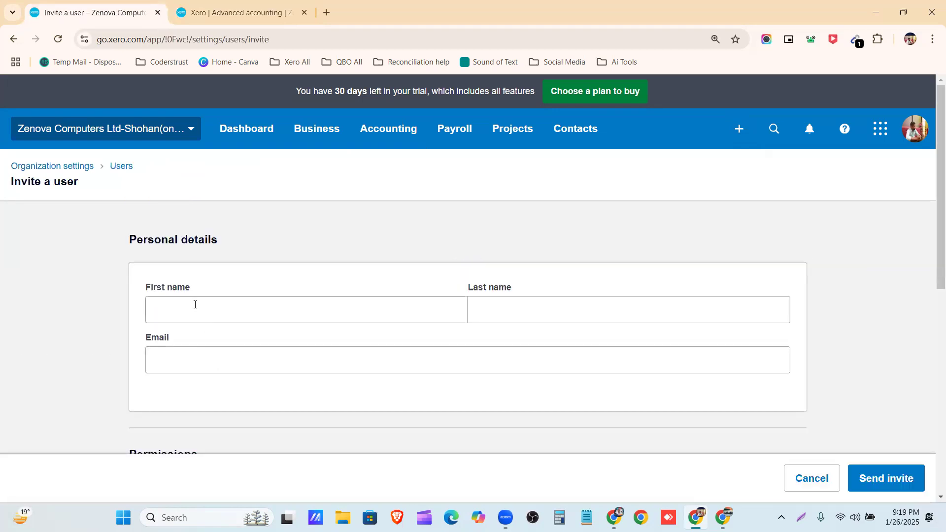
pyautogui.click(195, 305)
pyautogui.click(491, 307)
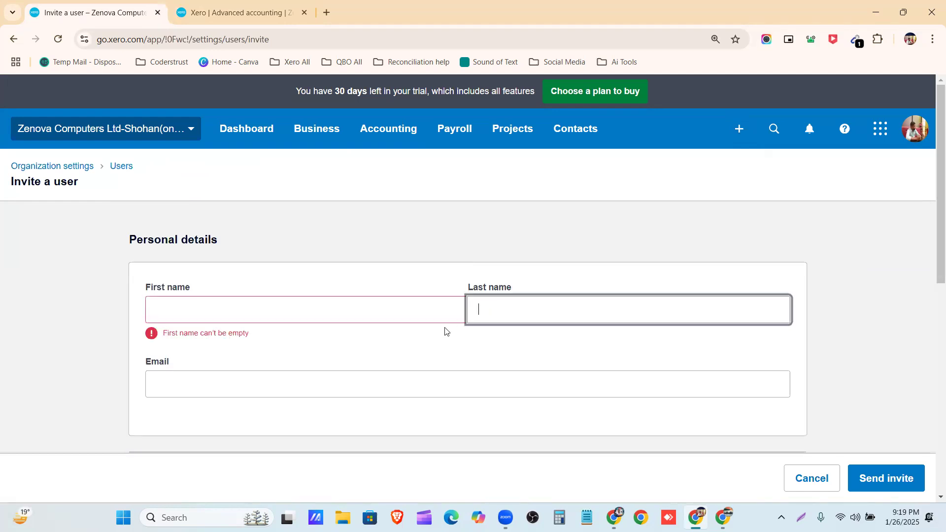
pyautogui.scroll(-3, 287, 251)
pyautogui.click(289, 253)
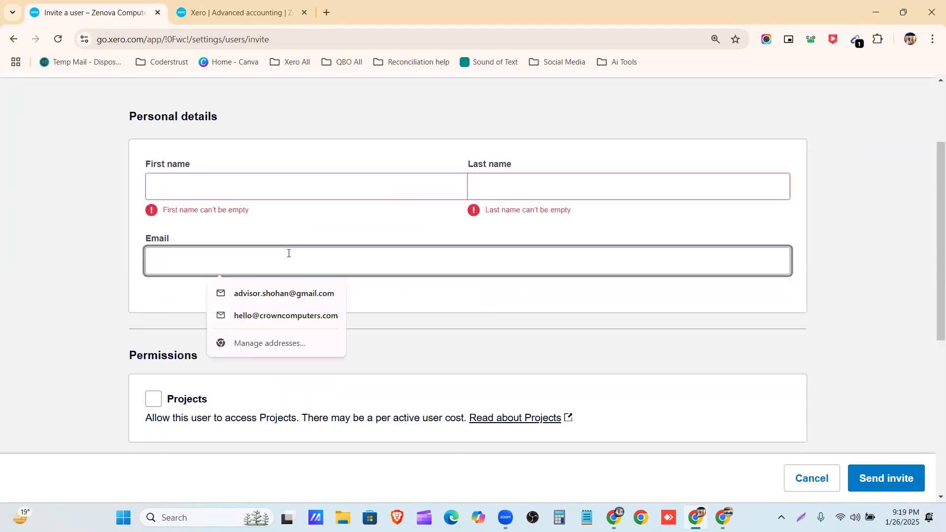
pyautogui.click(33, 344)
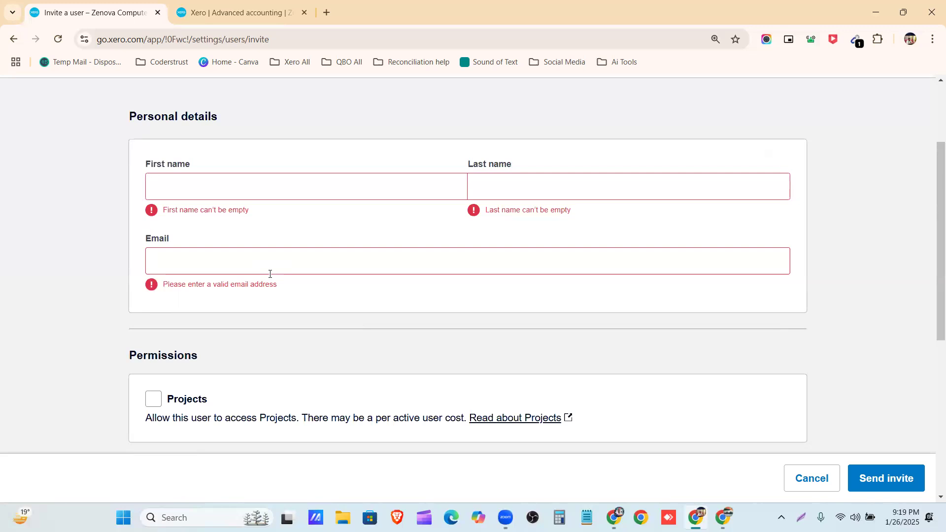
# Step: Try the Limited, Standard and Admin levels of the invited user's Projects permission and clear the permission again
pyautogui.scroll(-3, 269, 274)
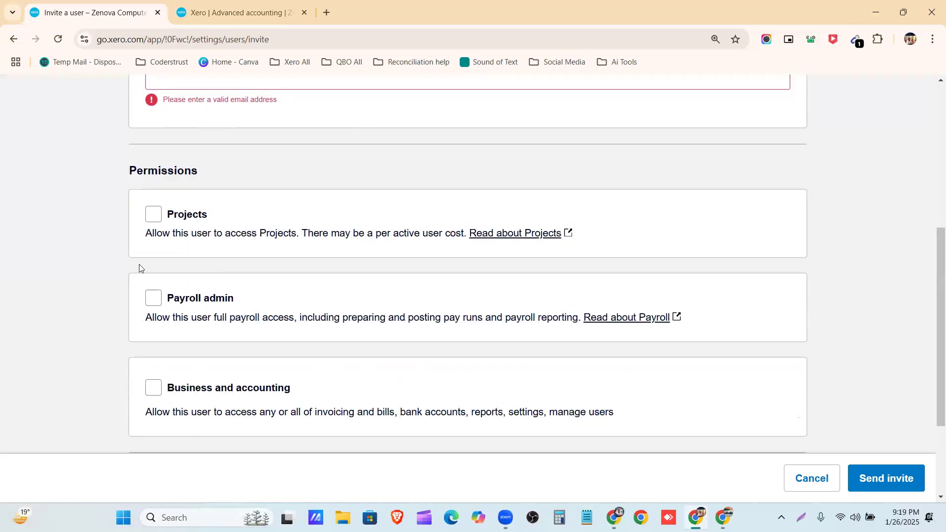
pyautogui.click(153, 220)
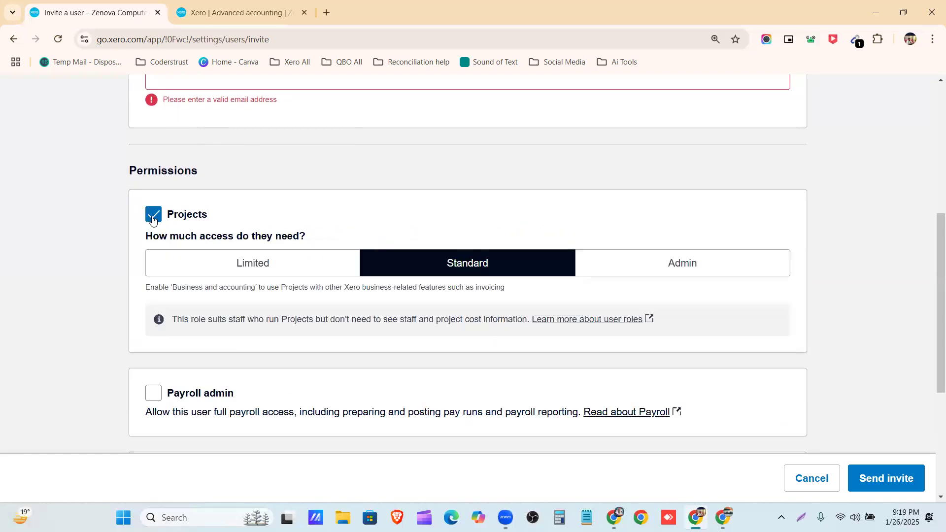
pyautogui.click(219, 272)
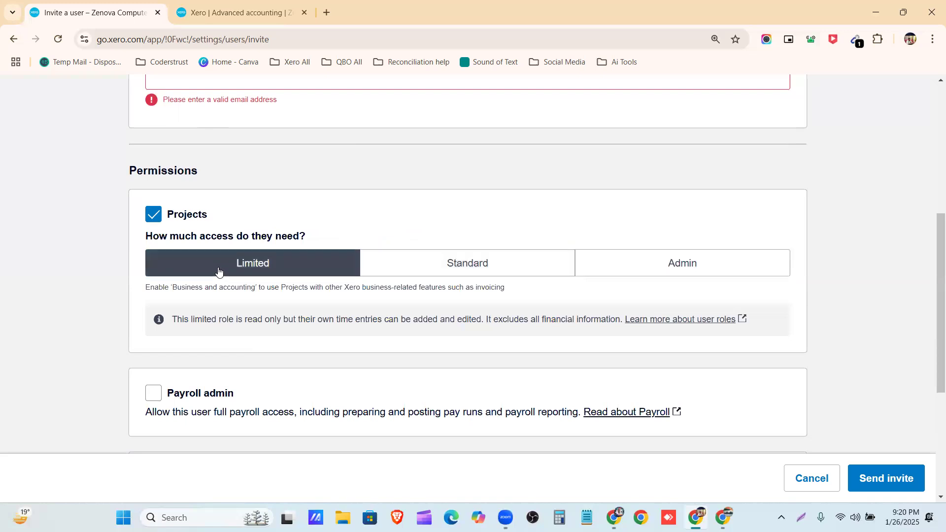
pyautogui.click(398, 271)
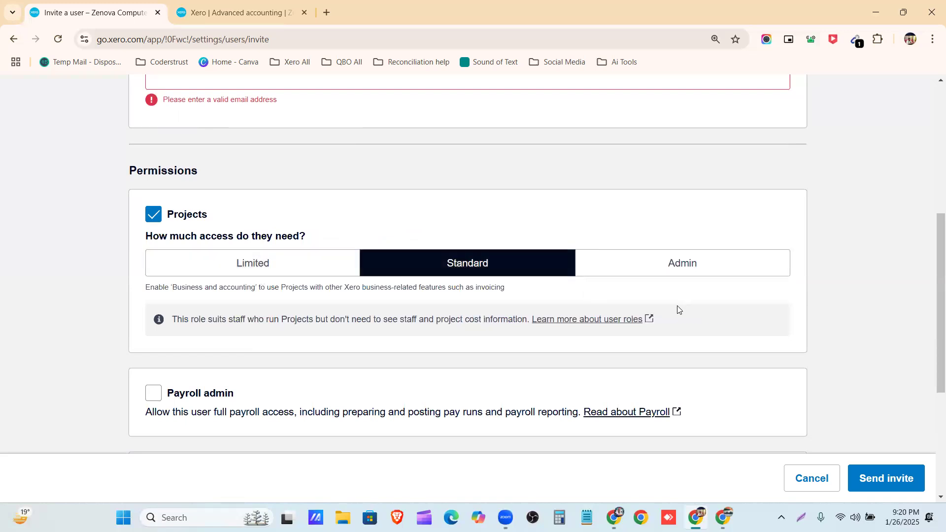
pyautogui.click(658, 268)
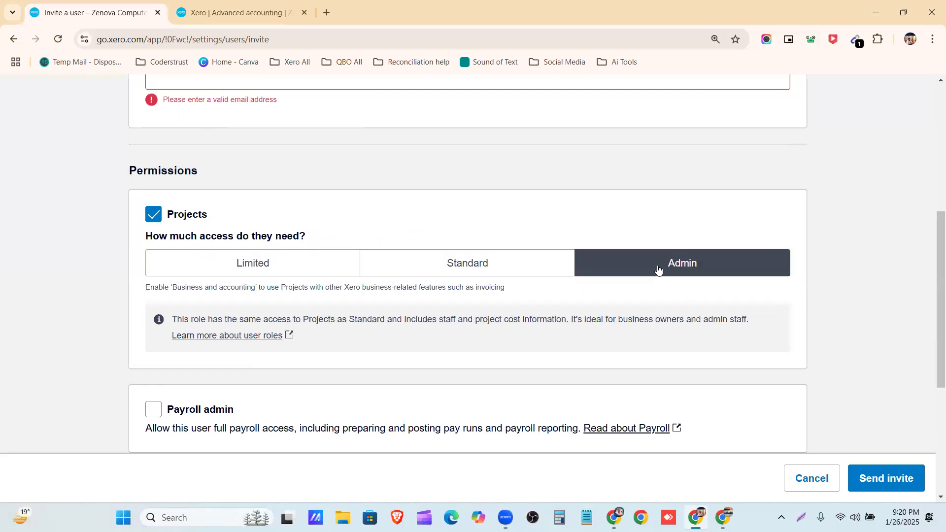
pyautogui.scroll(-2, 359, 301)
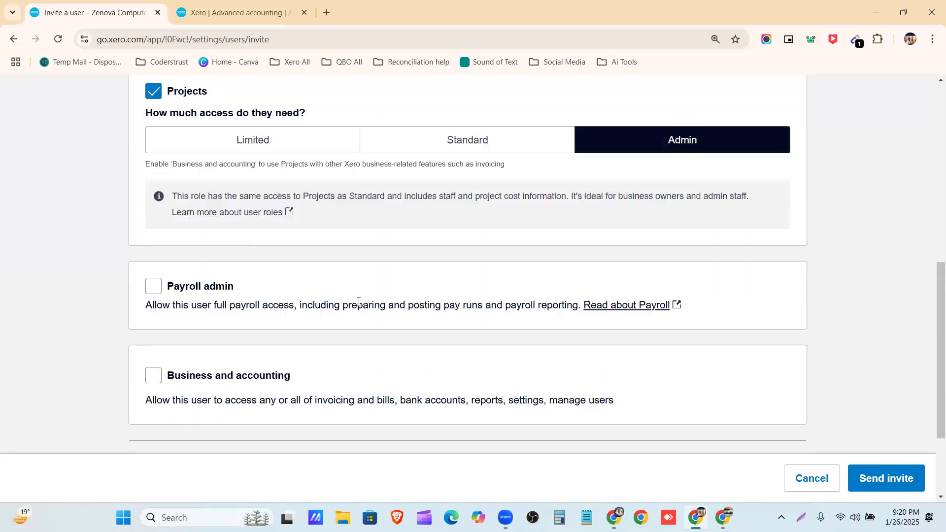
pyautogui.click(154, 90)
# Step: Turn the invited user's Payroll admin permission on and off and enable Business and accounting access
pyautogui.click(154, 175)
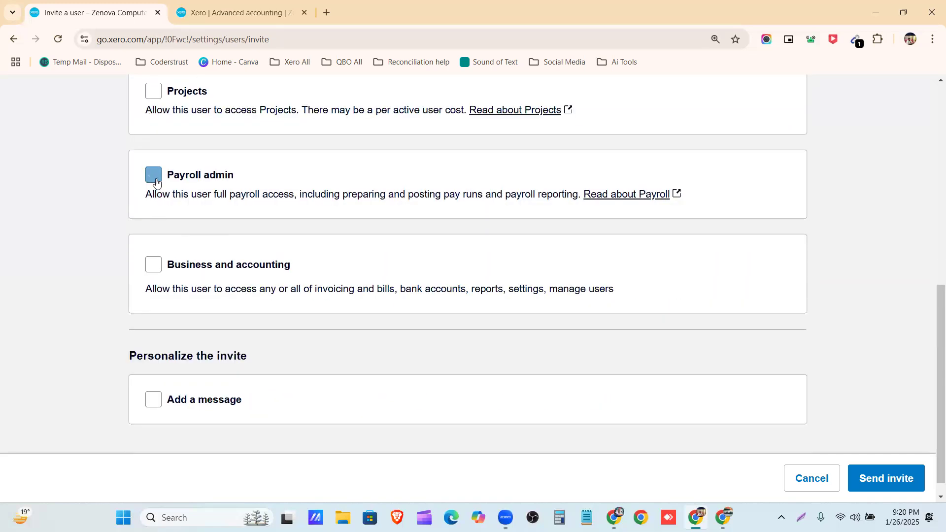
pyautogui.click(153, 175)
pyautogui.click(152, 265)
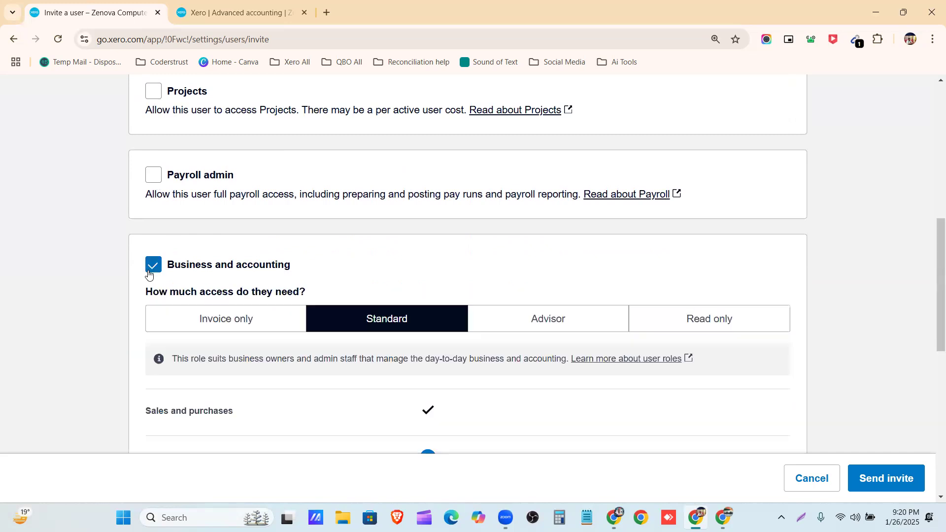
pyautogui.scroll(-1, 301, 290)
pyautogui.scroll(-1, 302, 291)
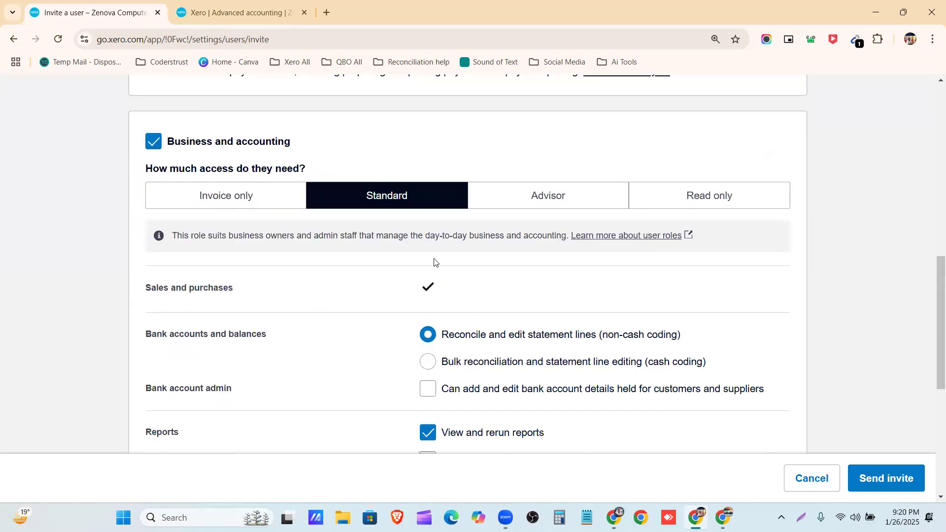
# Step: Try the Invoice only and Standard levels of Business and accounting access and review the permissions each one includes
pyautogui.click(245, 204)
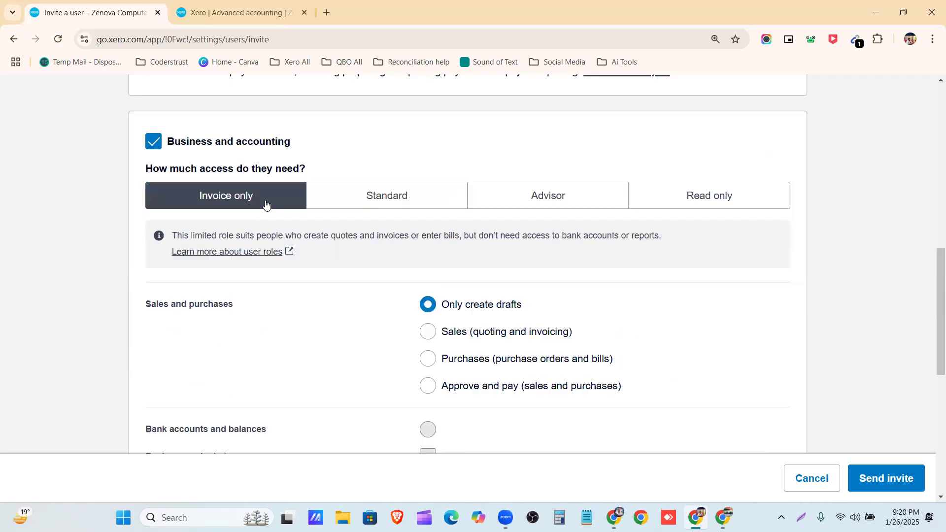
pyautogui.scroll(-2, 266, 205)
pyautogui.scroll(4, 312, 268)
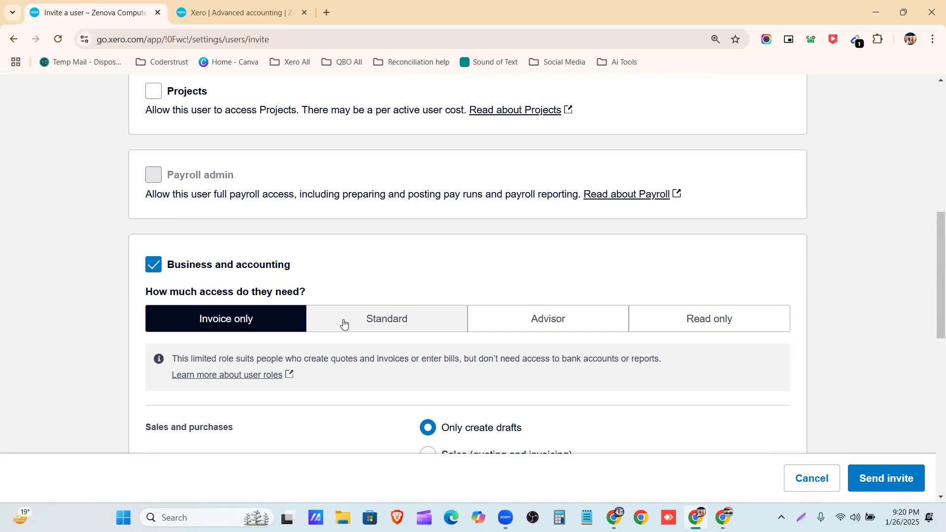
pyautogui.click(350, 325)
pyautogui.scroll(-3, 350, 324)
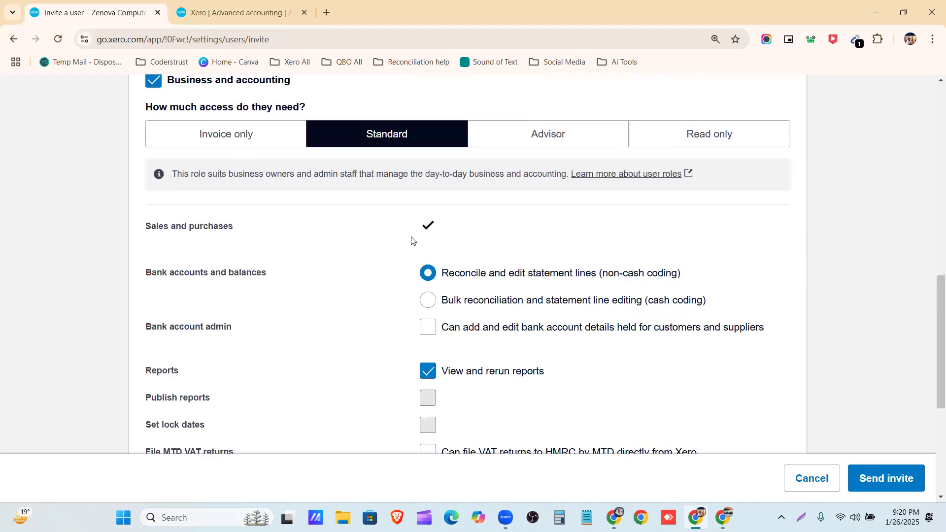
pyautogui.scroll(-2, 451, 290)
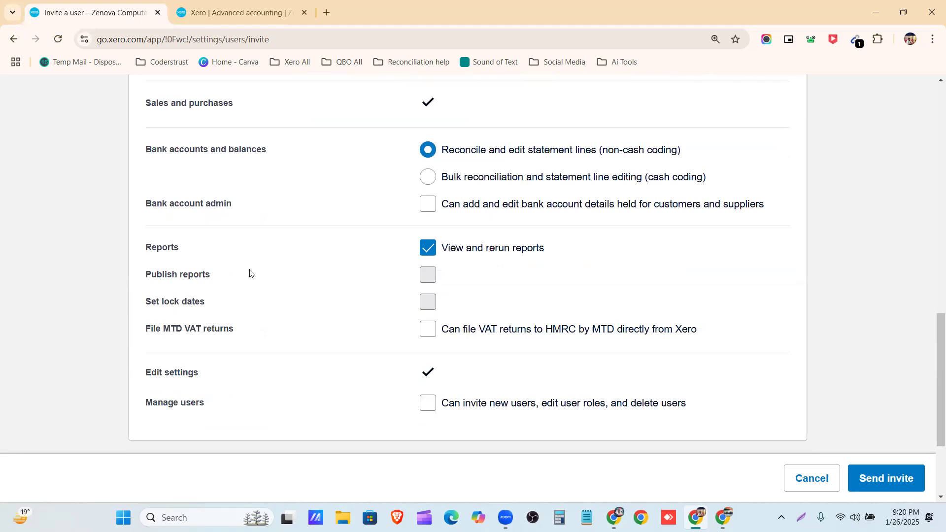
pyautogui.scroll(2, 513, 258)
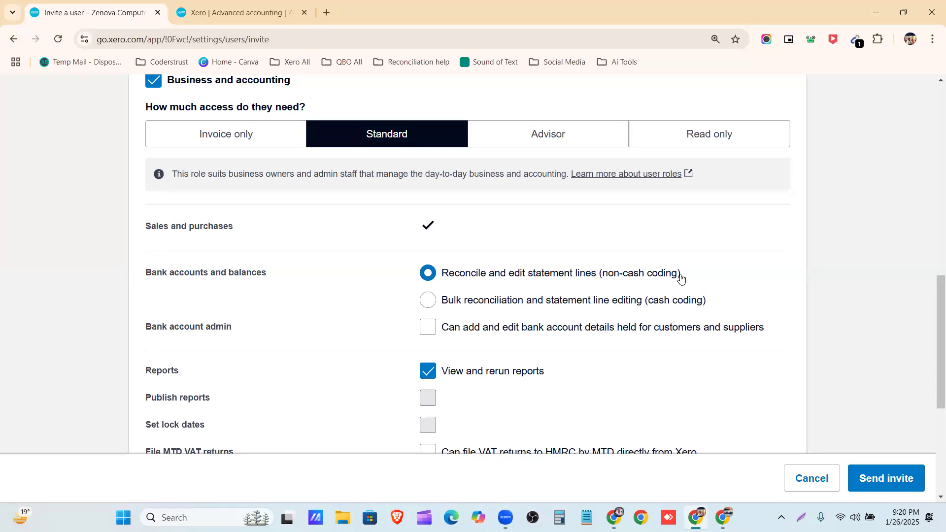
# Step: Set Business and accounting access to Advisor and allow bank account admin, managing users and filing MTD VAT returns
pyautogui.click(573, 138)
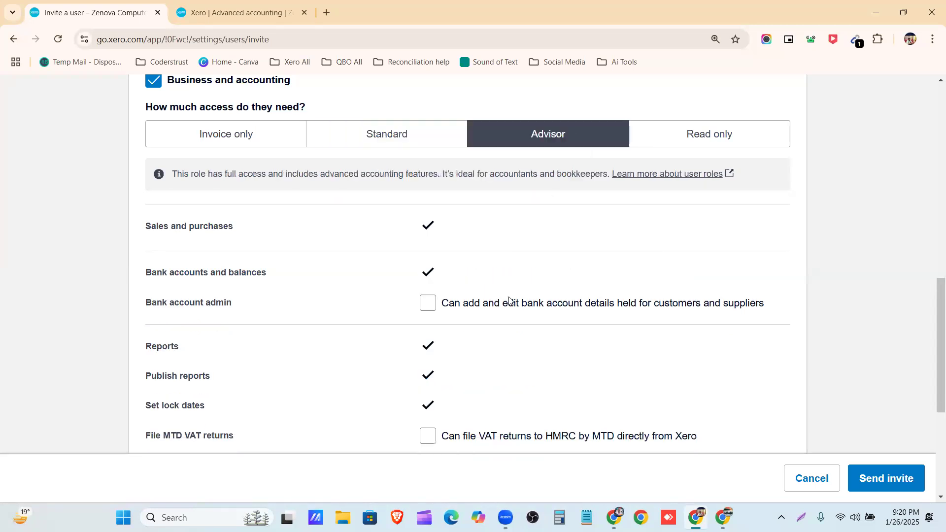
pyautogui.scroll(-2, 407, 348)
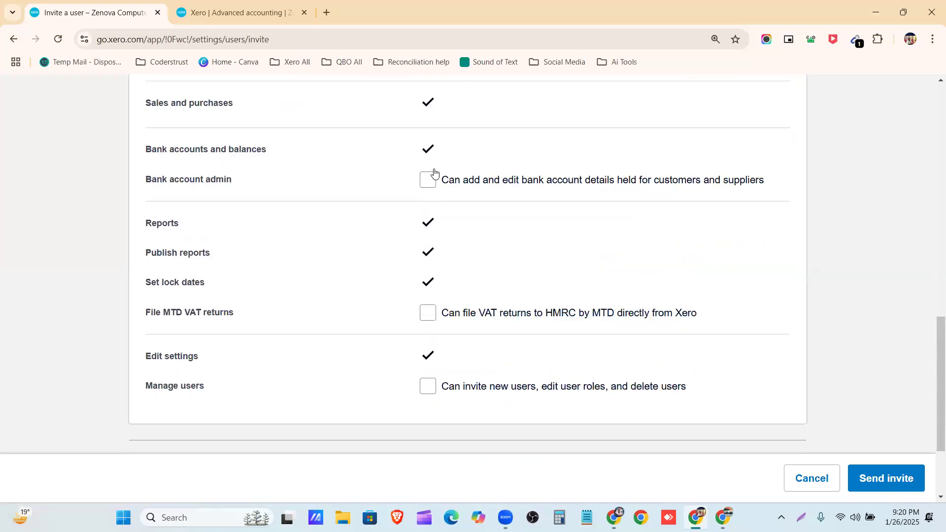
pyautogui.click(434, 181)
pyautogui.click(428, 386)
pyautogui.click(429, 315)
pyautogui.scroll(6, 441, 319)
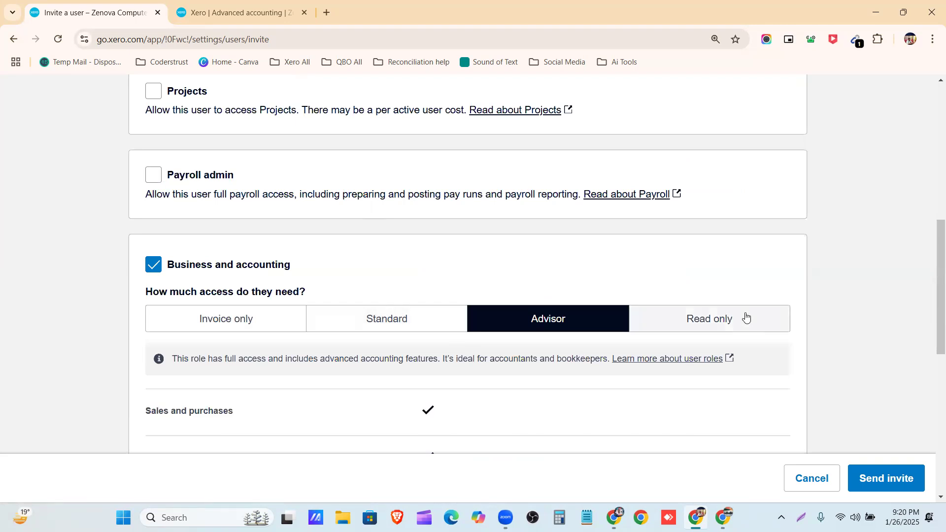
# Step: Set Business and accounting access to Read only and review the permissions it includes
pyautogui.click(745, 317)
pyautogui.scroll(-2, 696, 307)
pyautogui.scroll(-6, 513, 371)
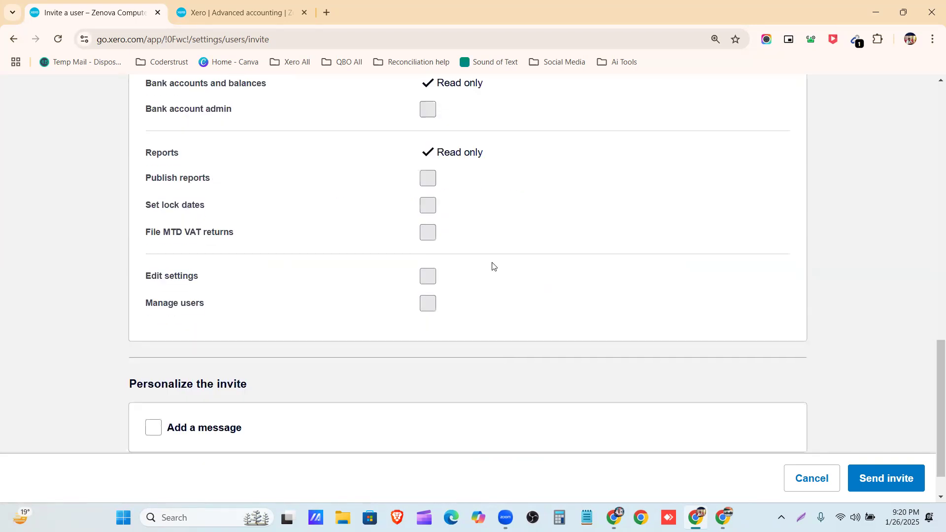
# Step: Leave the user invitation without sending it and return to the Organisation settings page
pyautogui.scroll(15, 507, 363)
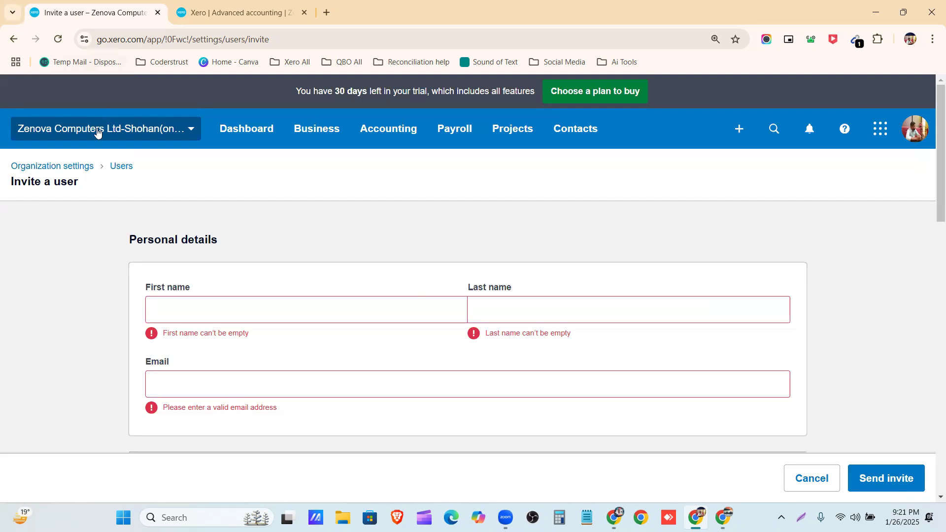
pyautogui.click(121, 167)
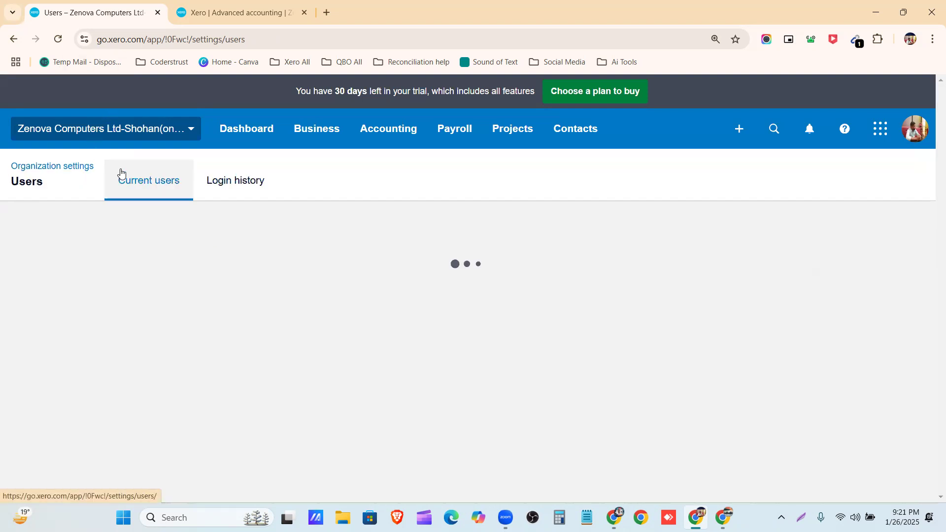
pyautogui.click(58, 170)
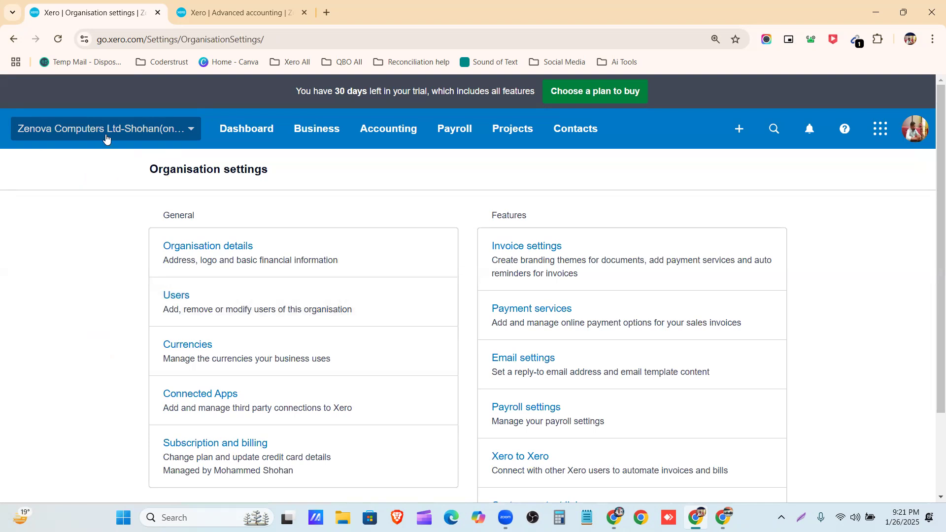
# Step: Examine the organisation switcher's list of settings and available organisations, leaving the current organisation selected
pyautogui.click(183, 131)
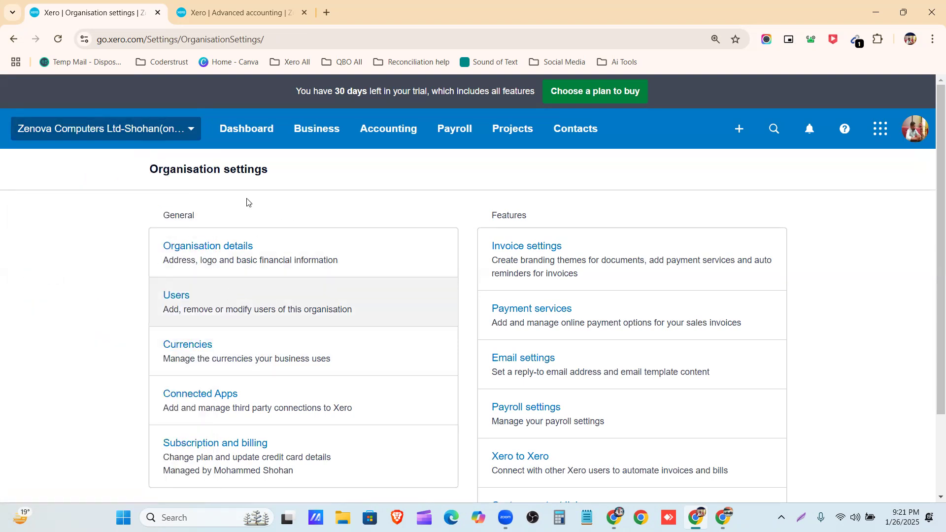
pyautogui.click(186, 130)
pyautogui.click(329, 204)
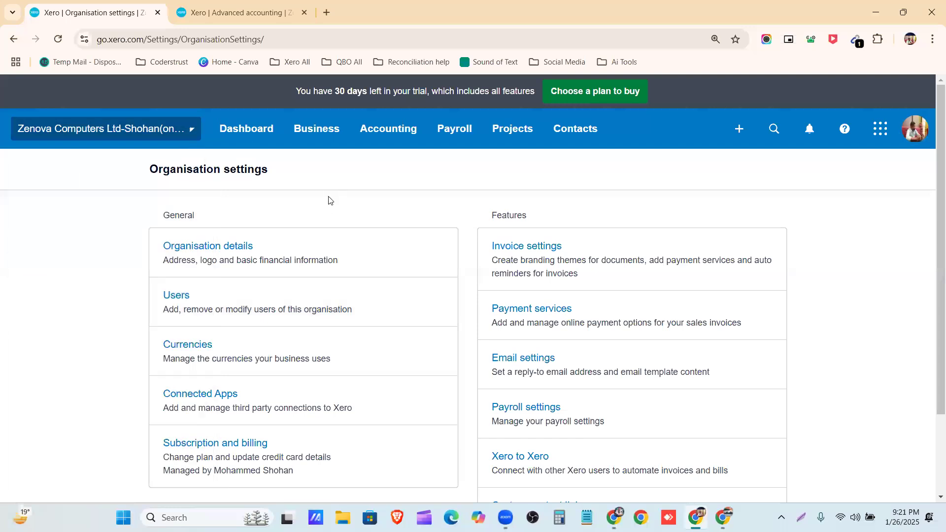
pyautogui.click(188, 136)
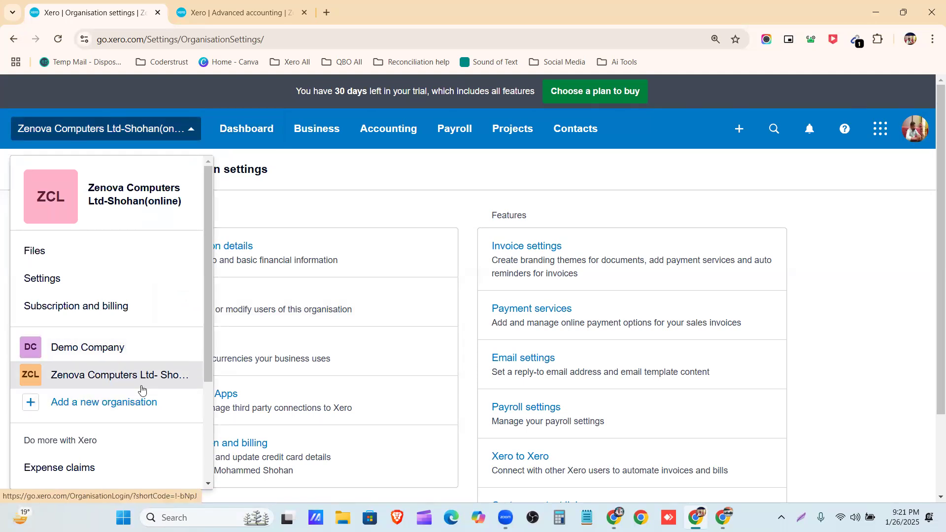
pyautogui.click(296, 214)
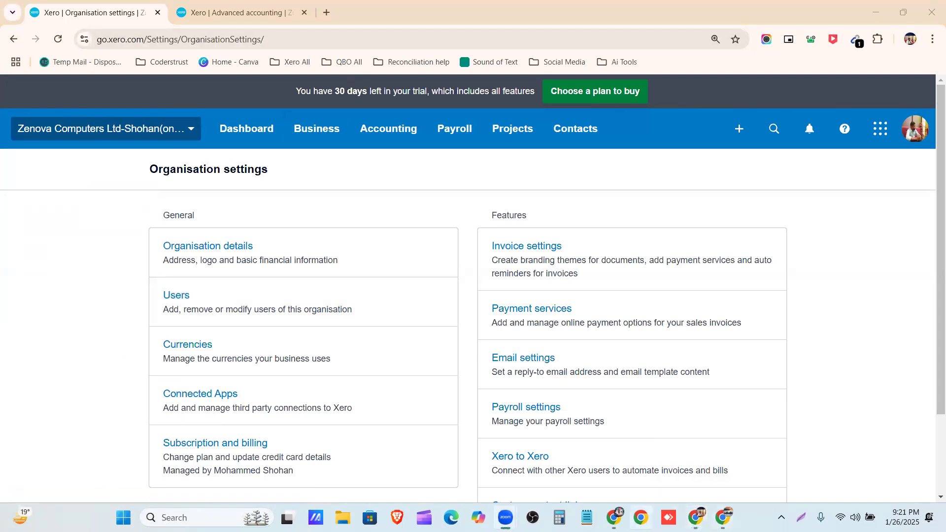
# Step: Switch to the Mentor Assignments document in Google Docs and review the account opening and Company Settings tasks under Xero-Assignment-01
pyautogui.click(613, 517)
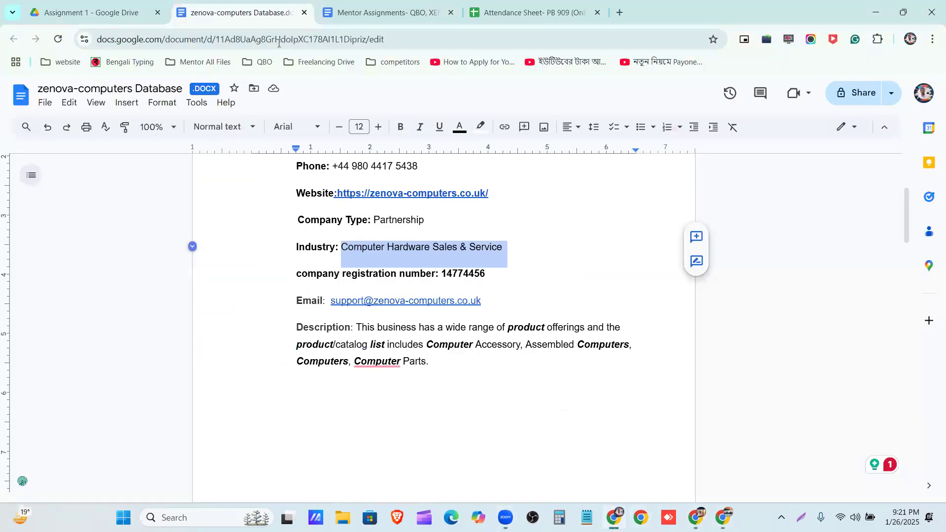
pyautogui.click(354, 14)
pyautogui.scroll(15, 315, 252)
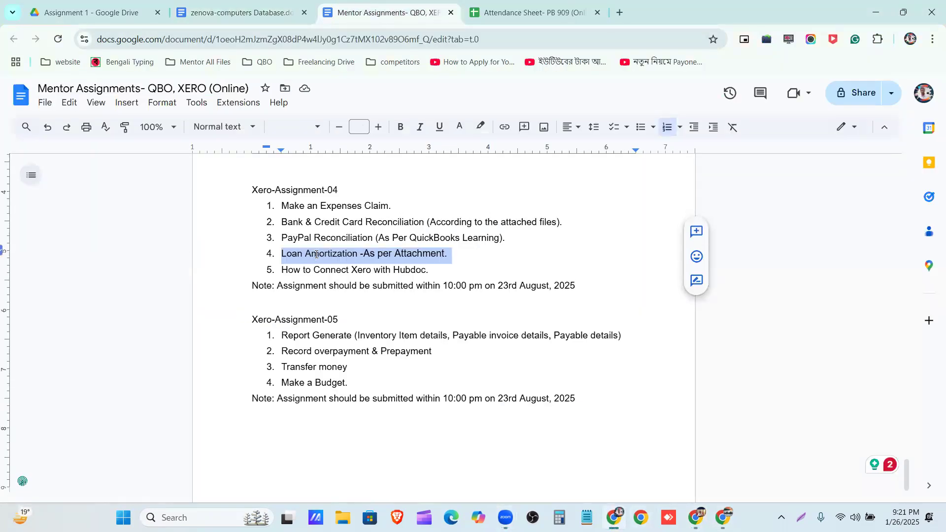
pyautogui.scroll(-5, 316, 254)
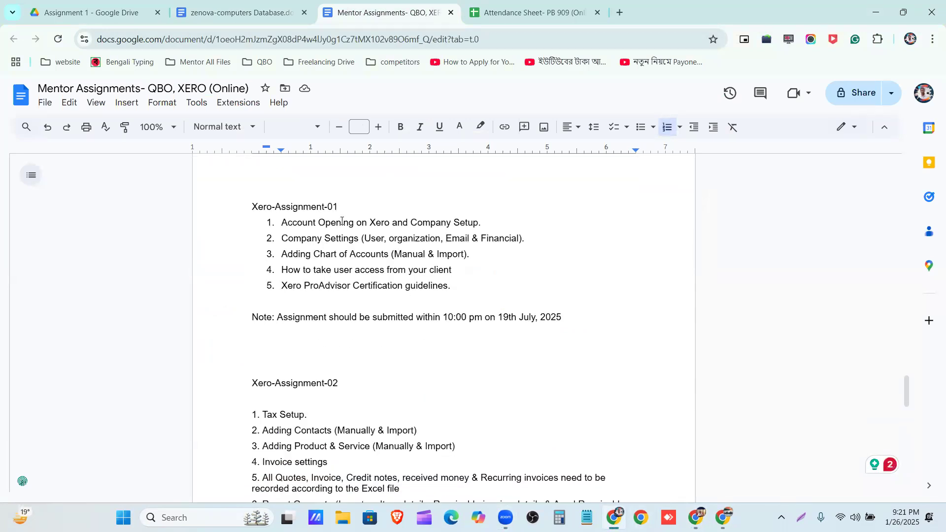
pyautogui.tripleClick(342, 222)
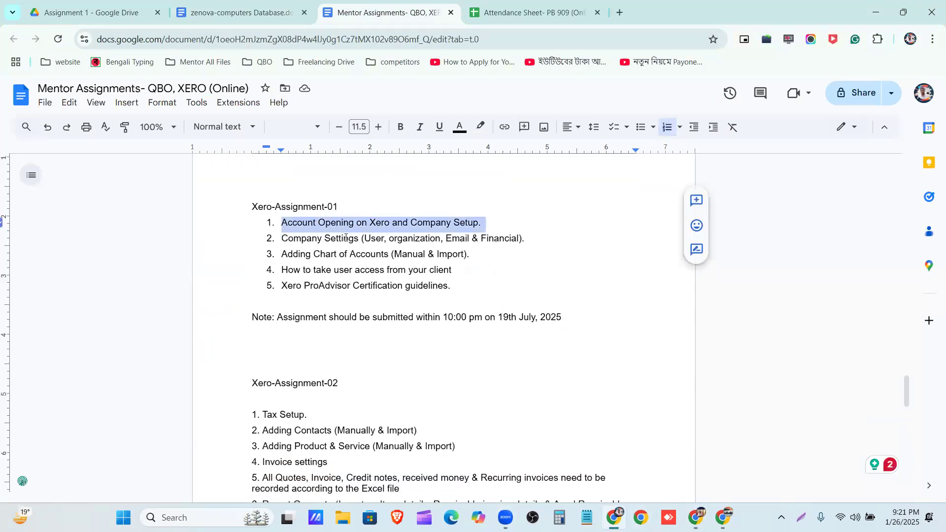
pyautogui.tripleClick(346, 238)
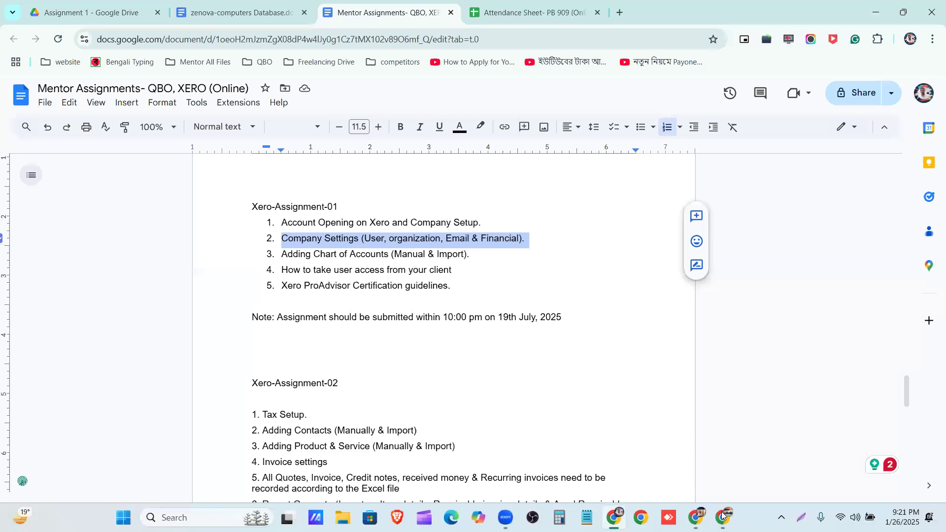
# Step: Switch back to Xero and open the Organisation details page at its Basic Information section
pyautogui.click(695, 517)
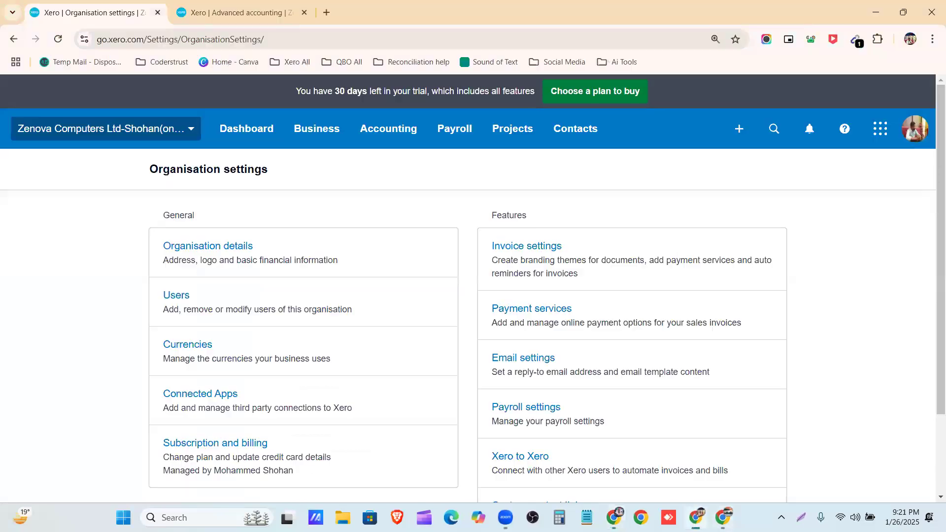
pyautogui.click(251, 267)
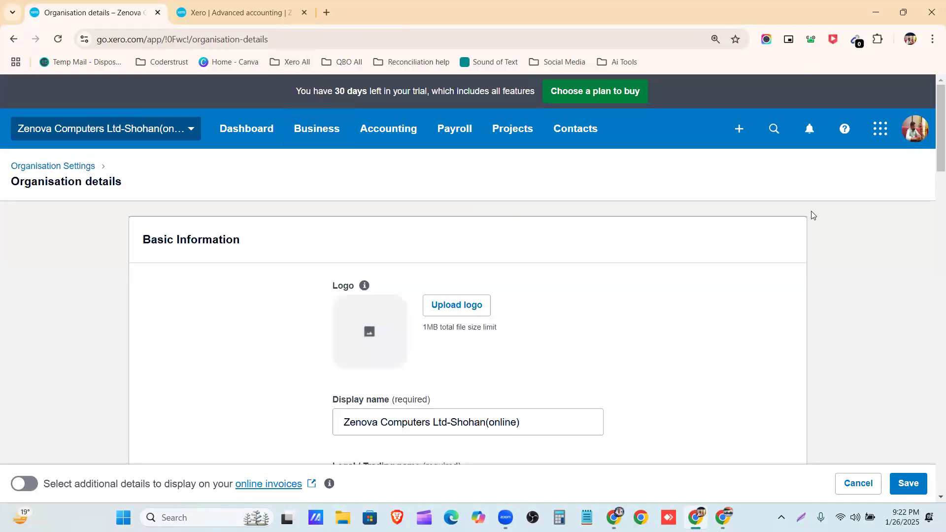
pyautogui.scroll(-1, 811, 215)
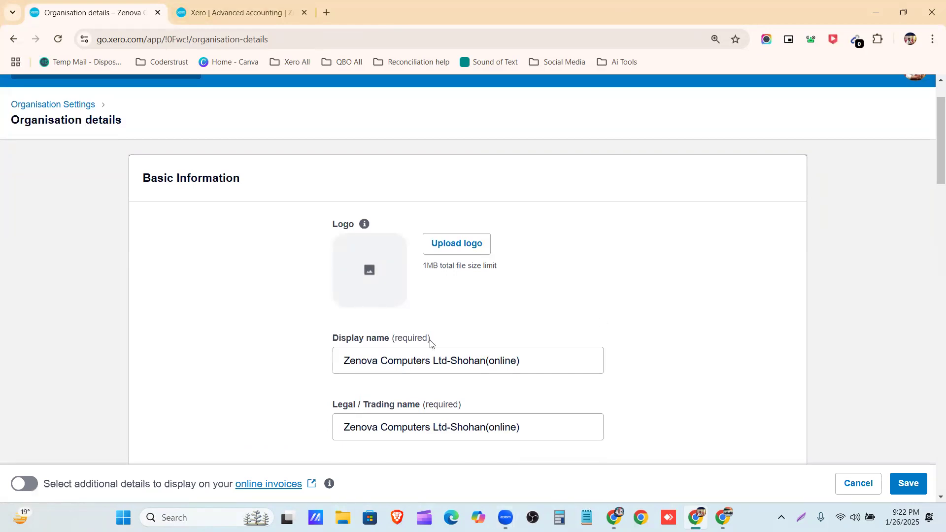
pyautogui.scroll(-2, 391, 291)
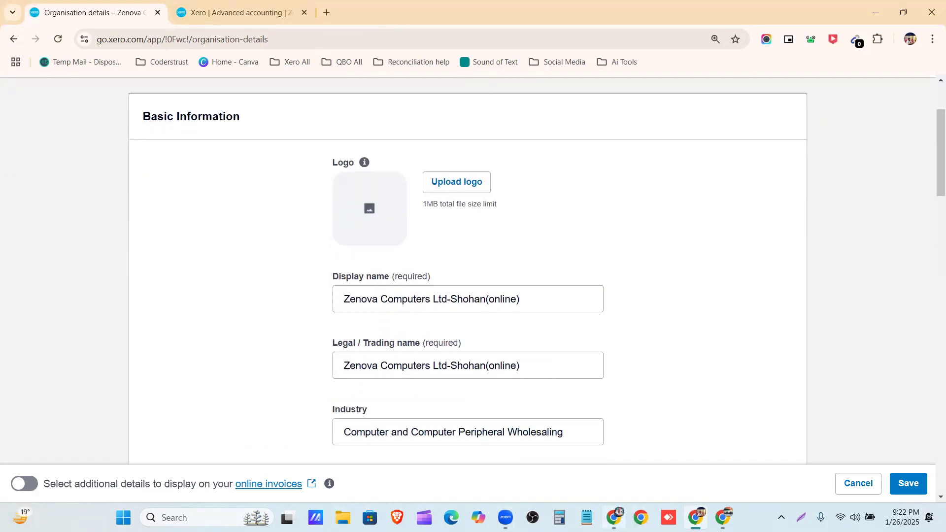
# Step: Download Zonava-Logo.jpg from the Assignment 1 folder in Google Drive and return to Xero
pyautogui.click(613, 518)
pyautogui.click(94, 13)
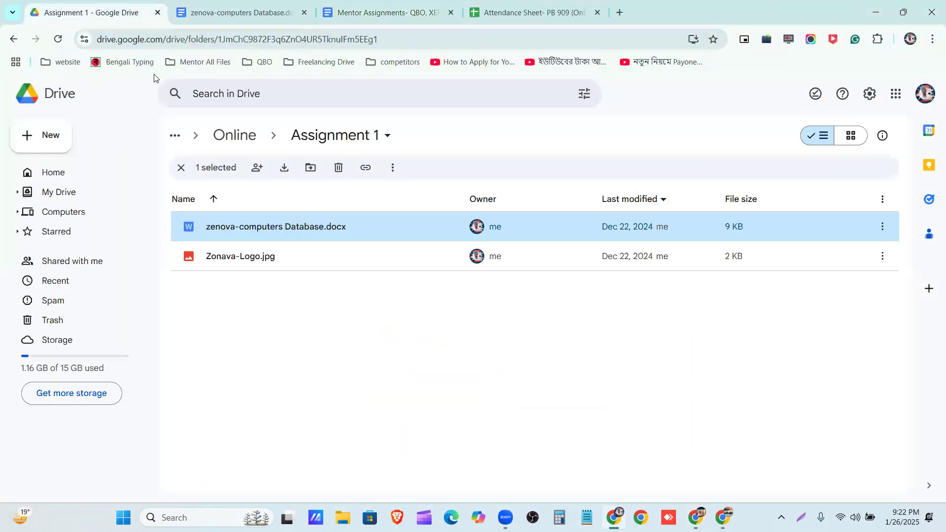
pyautogui.doubleClick(252, 260)
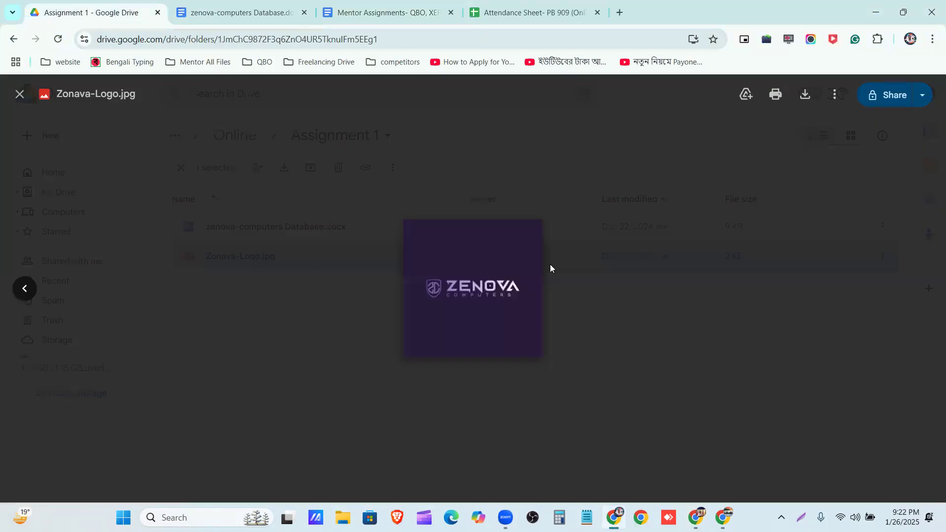
pyautogui.click(806, 100)
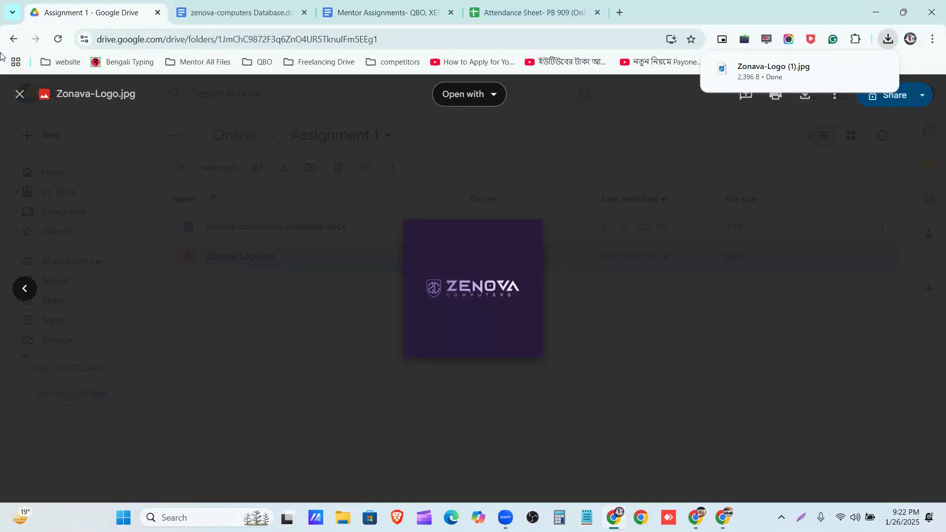
pyautogui.click(875, 12)
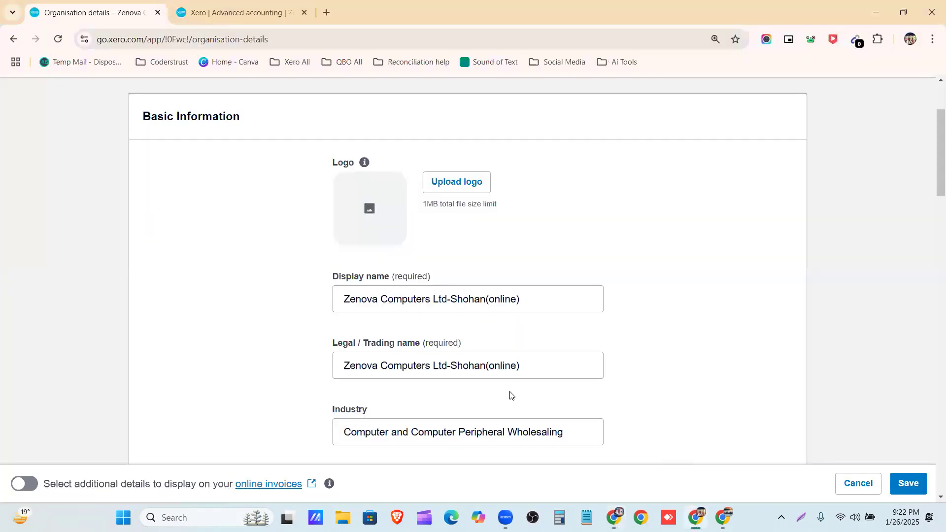
# Step: Upload the downloaded Zonava-Logo (1) image as the organisation's logo
pyautogui.click(434, 191)
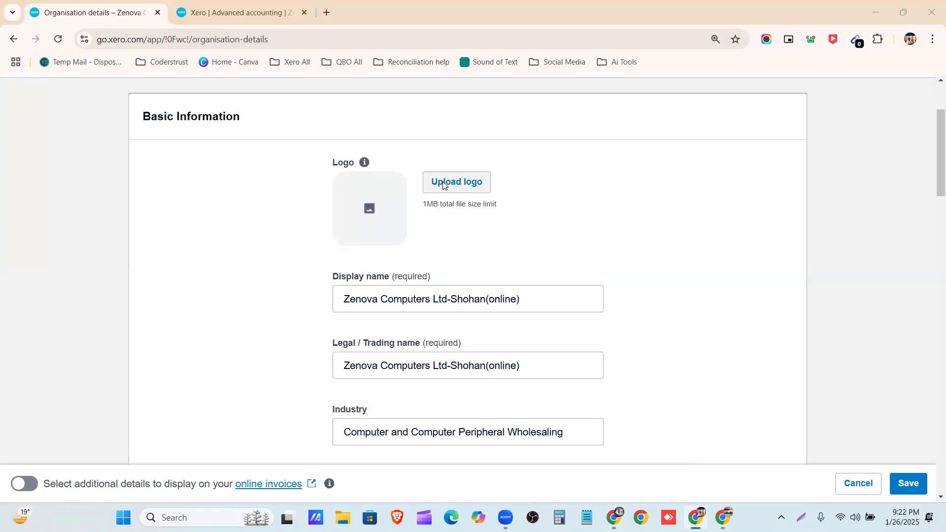
pyautogui.click(485, 168)
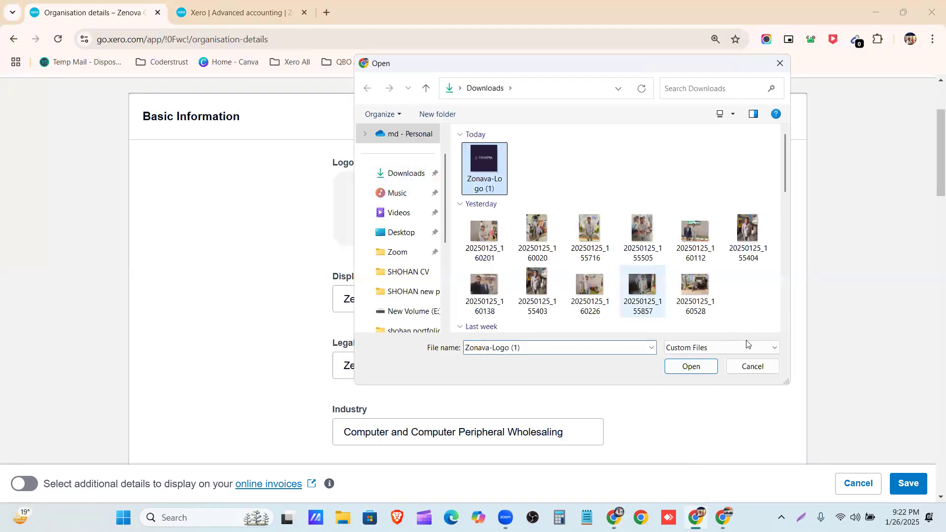
pyautogui.click(691, 367)
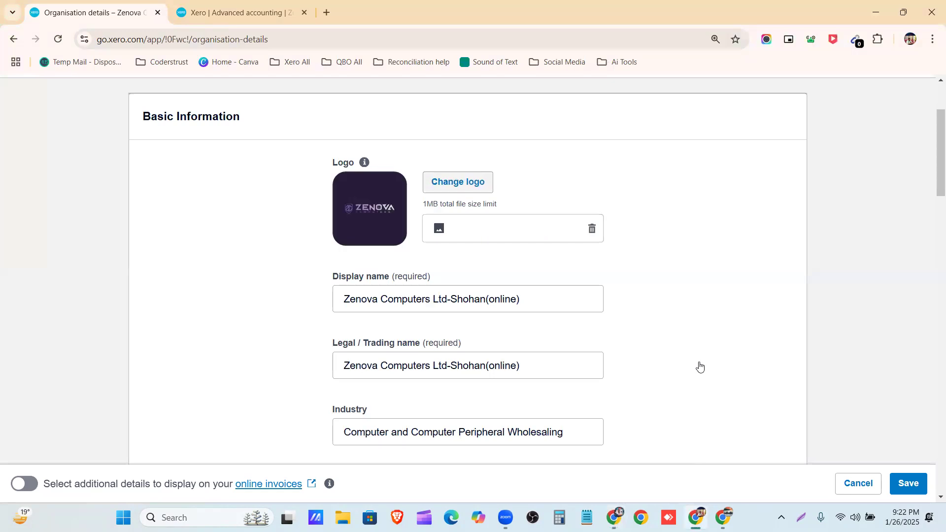
pyautogui.scroll(-1, 352, 227)
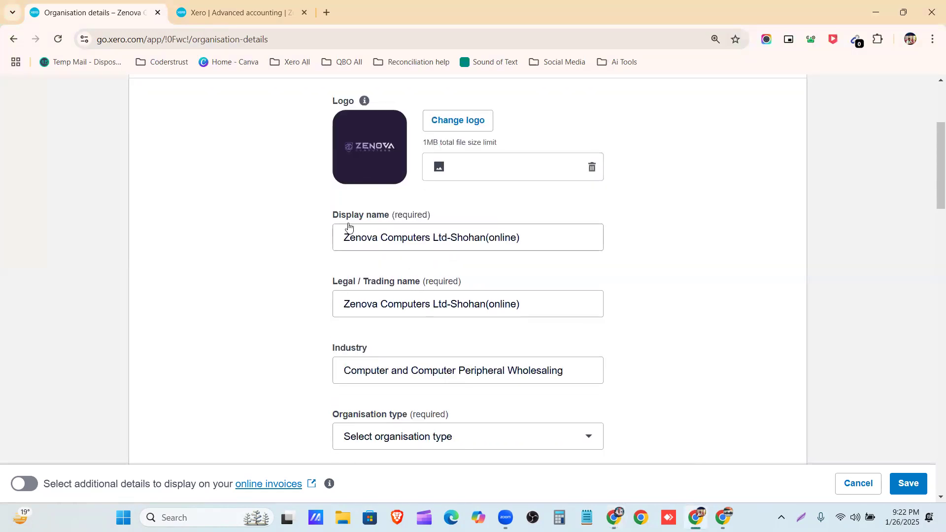
# Step: Shorten the Legal / Trading name to Zenova Computers Ltd, leaving the display name as it is
pyautogui.tripleClick(354, 216)
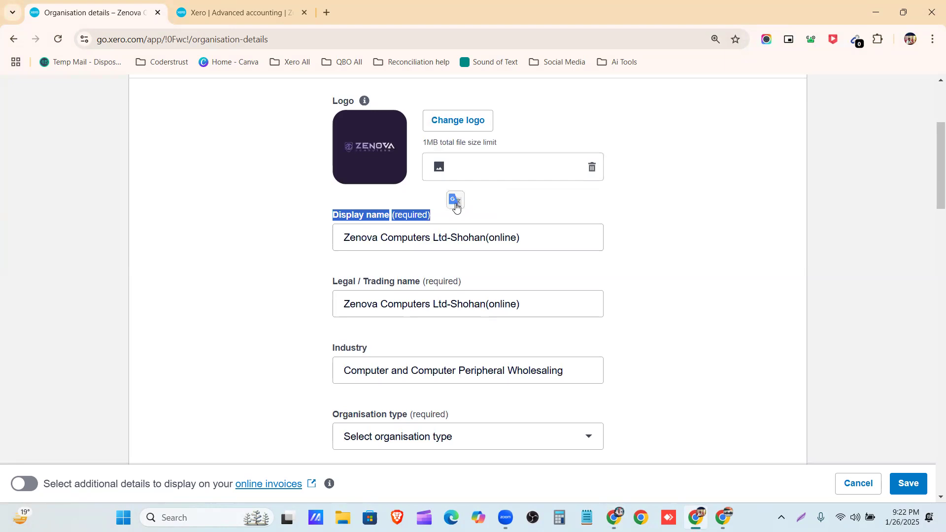
pyautogui.click(537, 232)
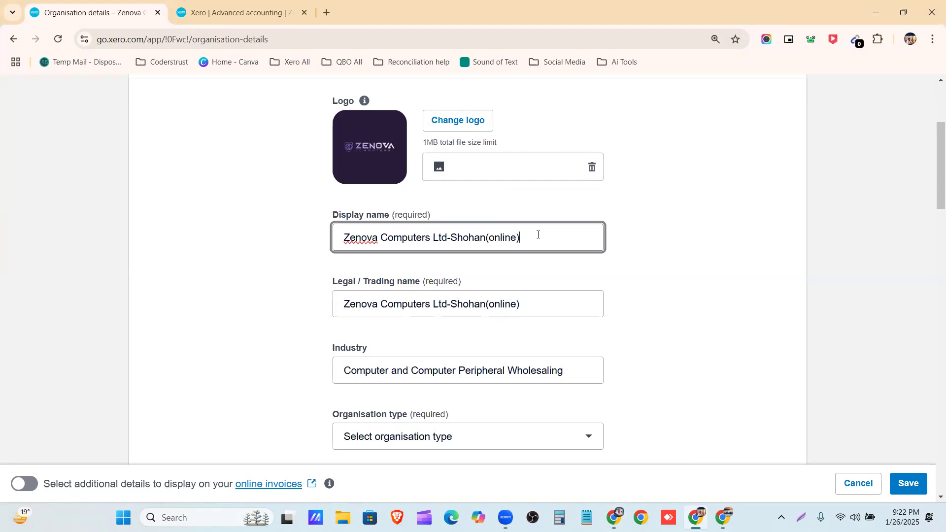
pyautogui.click(539, 302)
pyautogui.moveTo(539, 302); pyautogui.dragTo(447, 324)
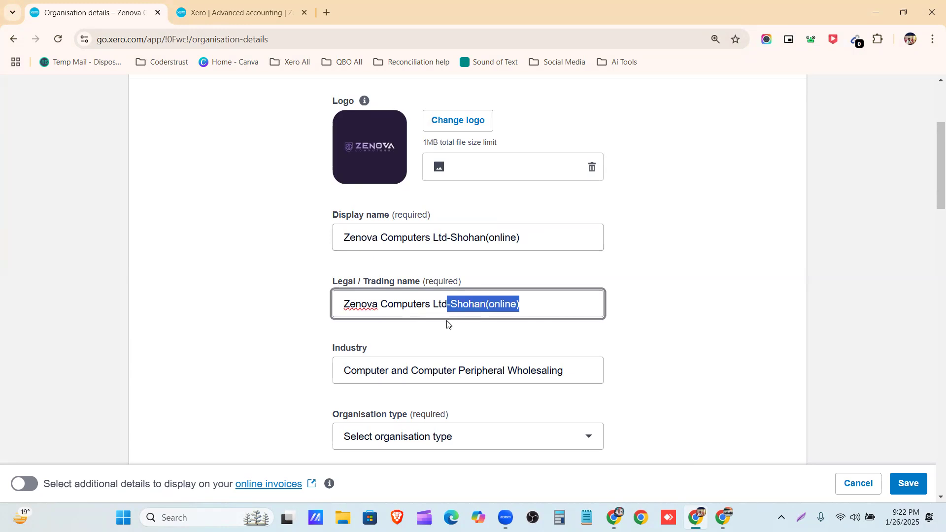
pyautogui.press('BackSpace')
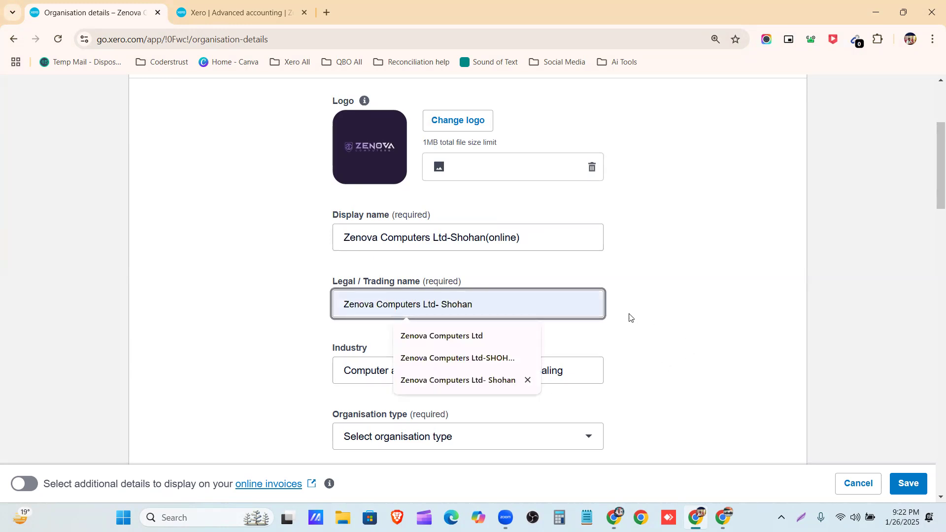
pyautogui.click(629, 314)
# Step: Check the company type in the zenova-computers Database document and set Xero's Organisation type to Partnership
pyautogui.scroll(-3, 620, 305)
pyautogui.click(448, 247)
pyautogui.scroll(-1, 449, 276)
pyautogui.scroll(-1, 450, 302)
pyautogui.click(477, 251)
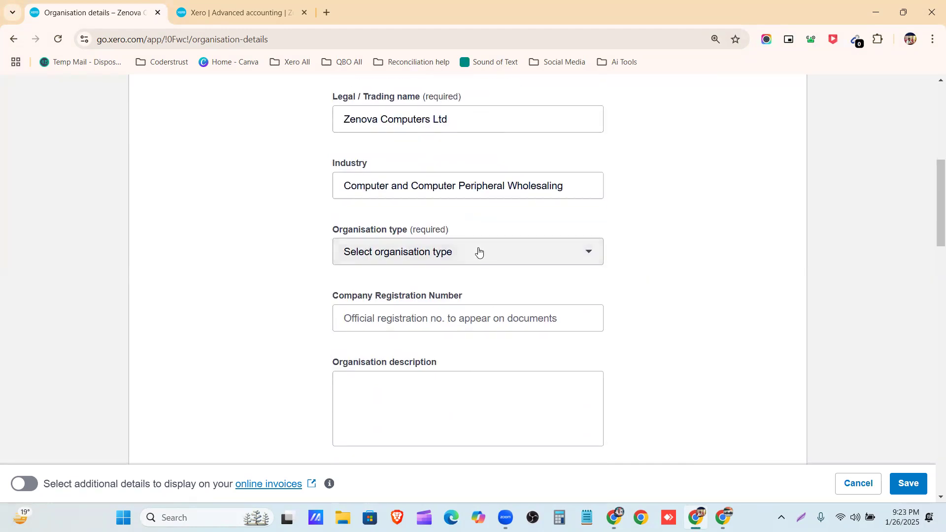
pyautogui.click(614, 517)
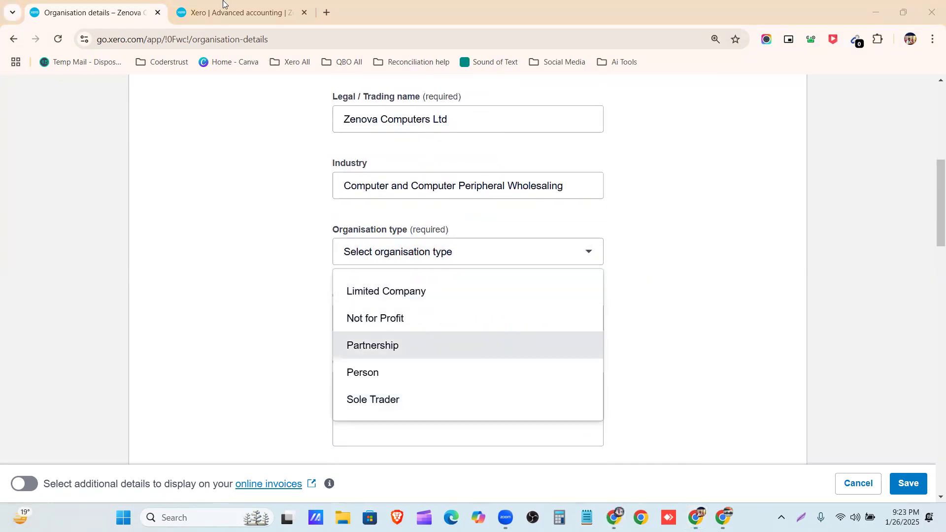
pyautogui.moveTo(613, 517)
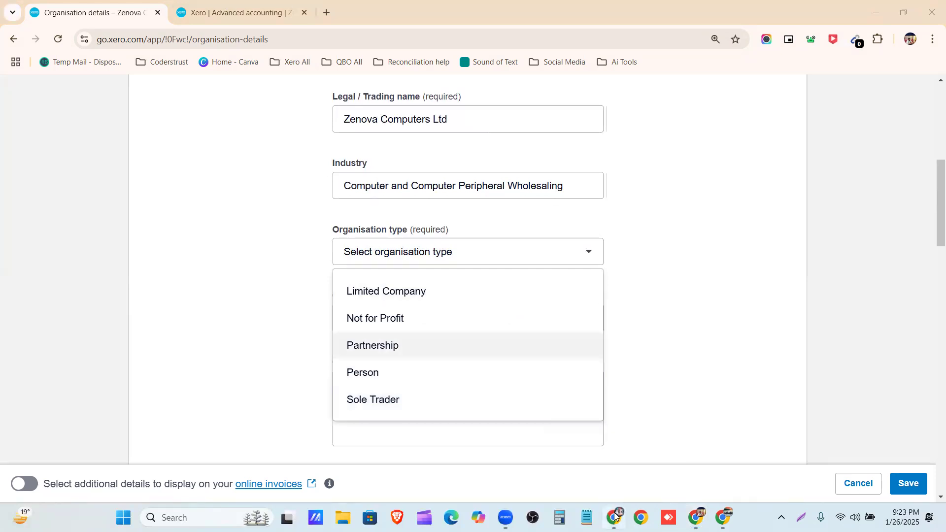
pyautogui.hotkey('alt', 'Tab')
pyautogui.click(258, 15)
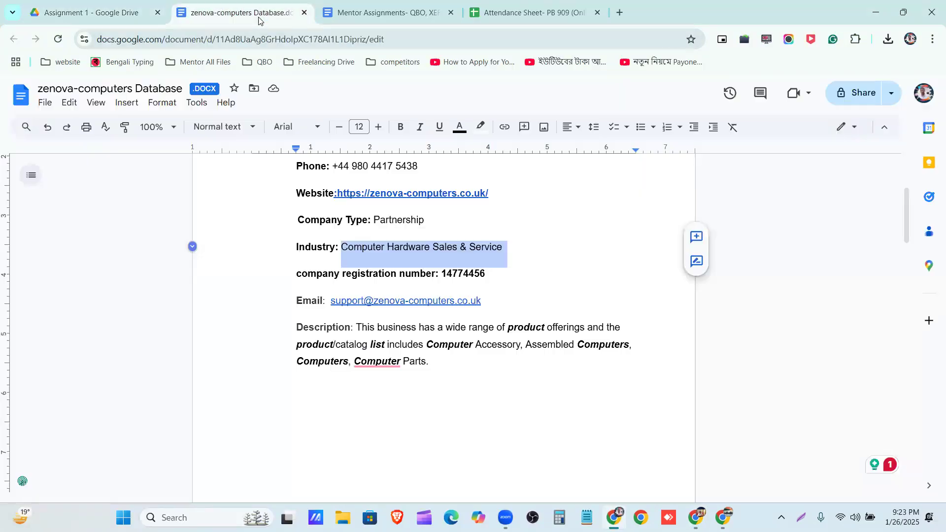
pyautogui.scroll(4, 453, 279)
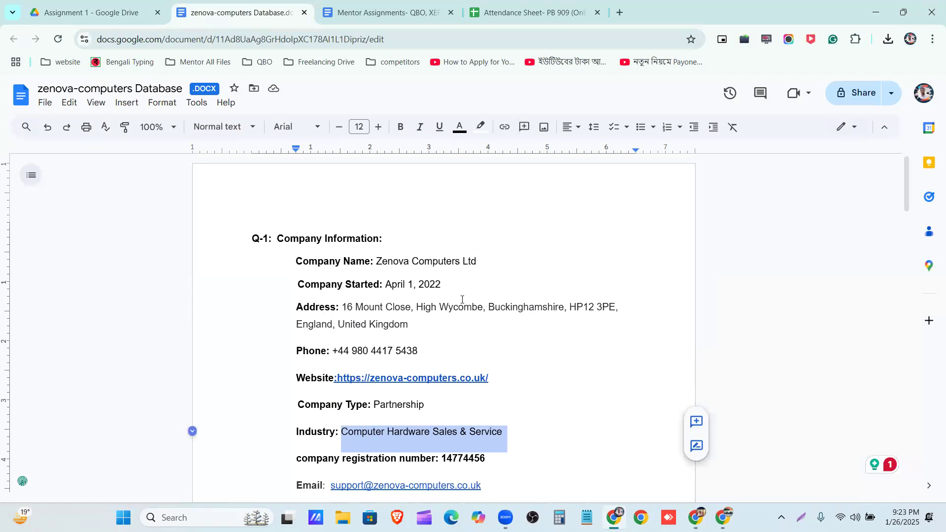
pyautogui.scroll(-3, 462, 299)
pyautogui.tripleClick(429, 282)
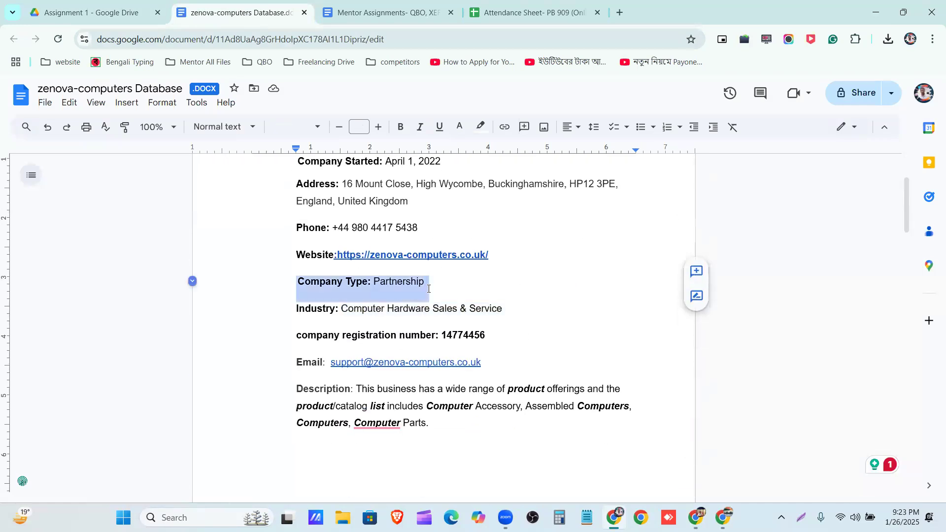
pyautogui.click(695, 517)
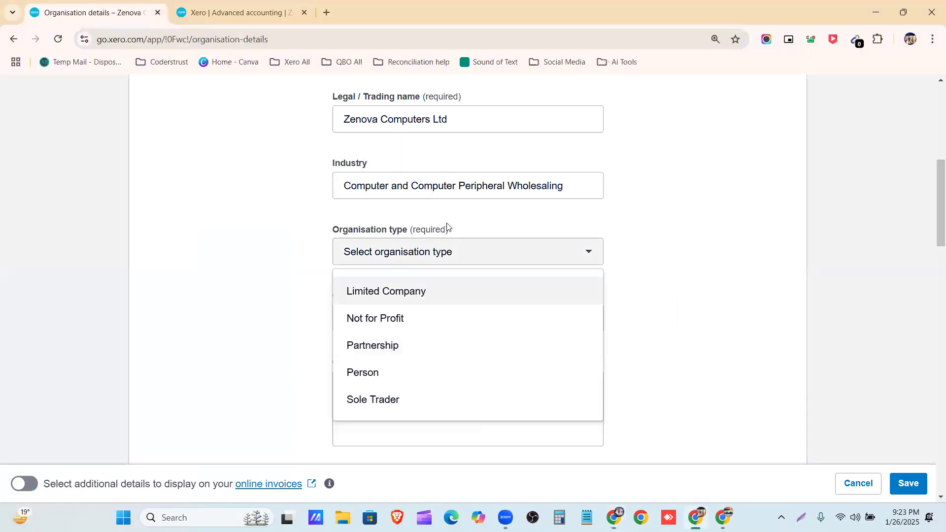
pyautogui.click(443, 344)
# Step: Copy the company registration number from the zenova-computers Database document into Xero's Company Registration Number field
pyautogui.scroll(-1, 460, 291)
pyautogui.click(465, 256)
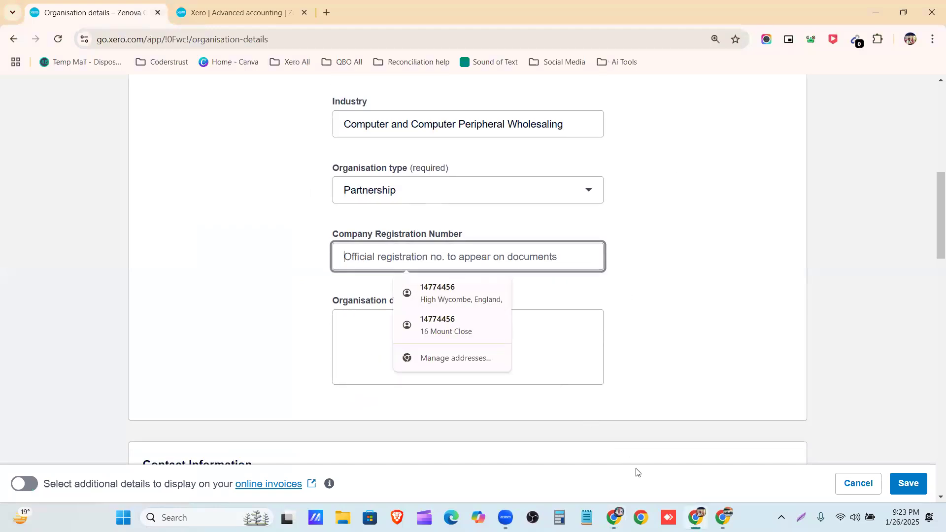
pyautogui.hotkey('alt', 'Tab')
pyautogui.moveTo(490, 335); pyautogui.dragTo(443, 337)
pyautogui.hotkey('ctrl', 'c')
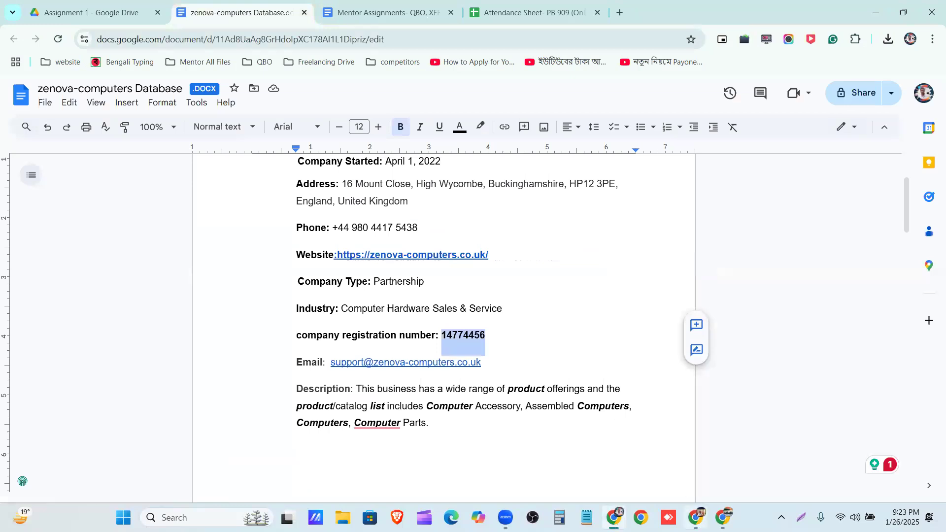
pyautogui.hotkey('alt', 'Tab')
pyautogui.click(411, 257)
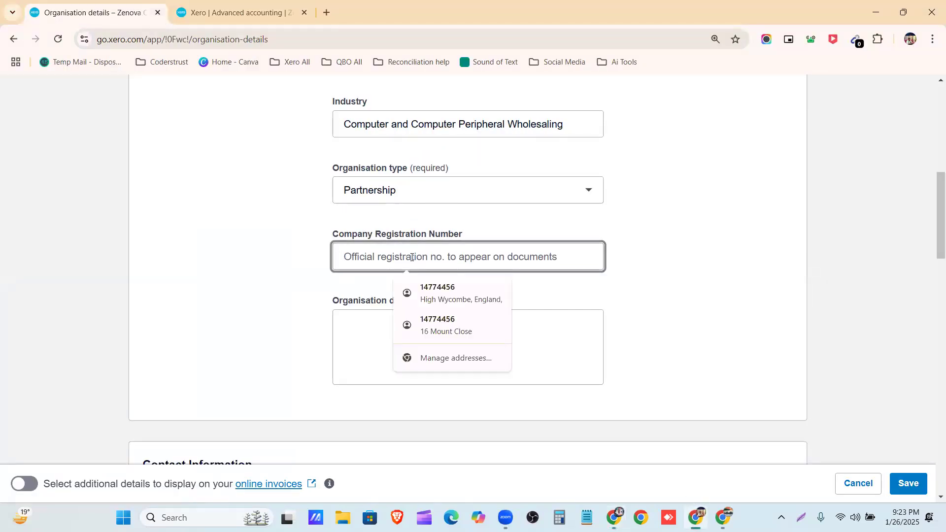
pyautogui.hotkey('ctrl', 'v')
# Step: Accept the suggested "and" correction in the database document's Description, then copy that text into Xero's Organisation description
pyautogui.click(354, 327)
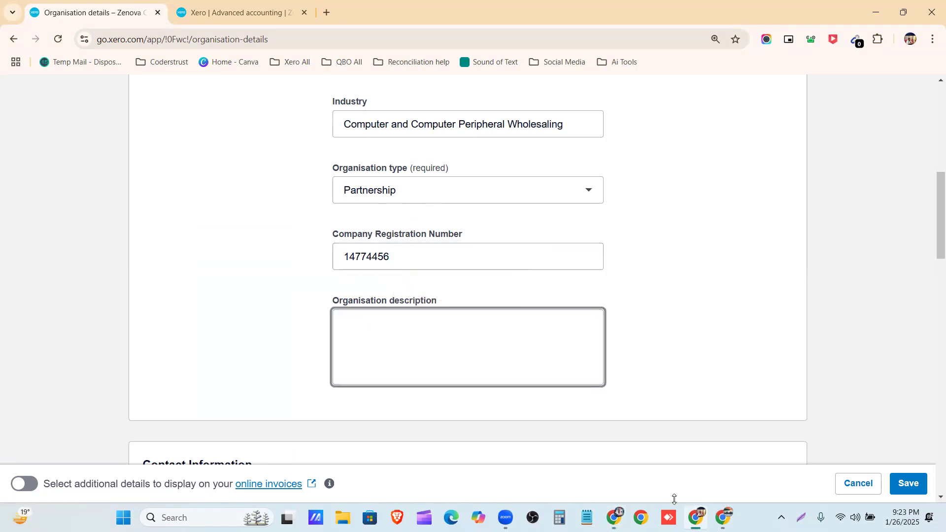
pyautogui.click(614, 517)
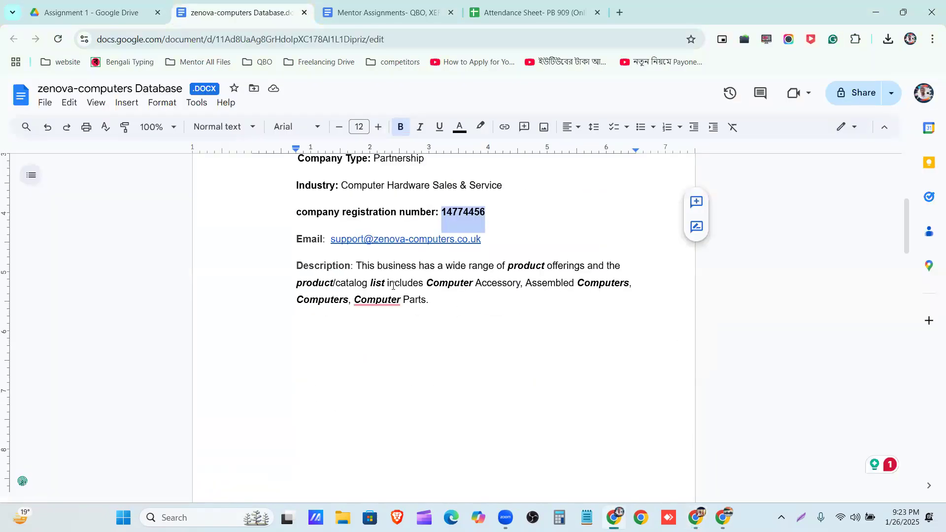
pyautogui.moveTo(377, 299)
pyautogui.click(394, 336)
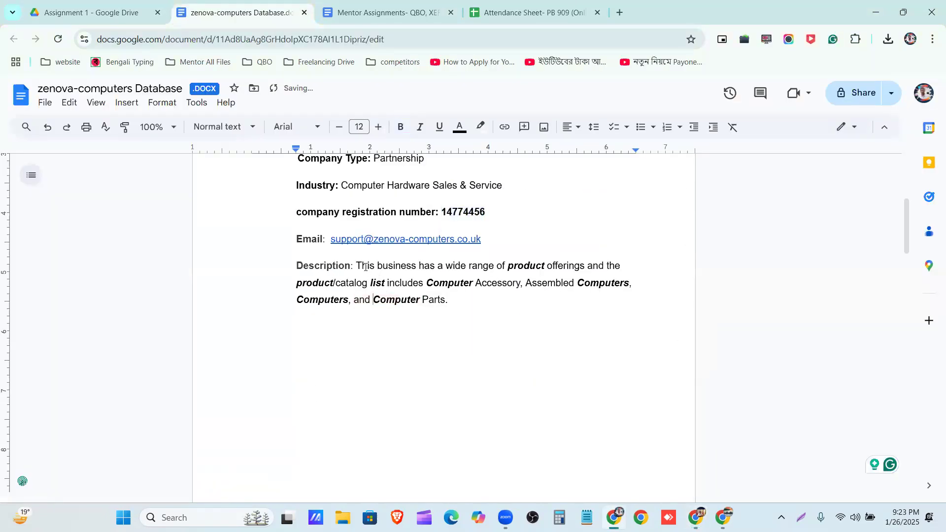
pyautogui.moveTo(359, 263); pyautogui.dragTo(453, 302)
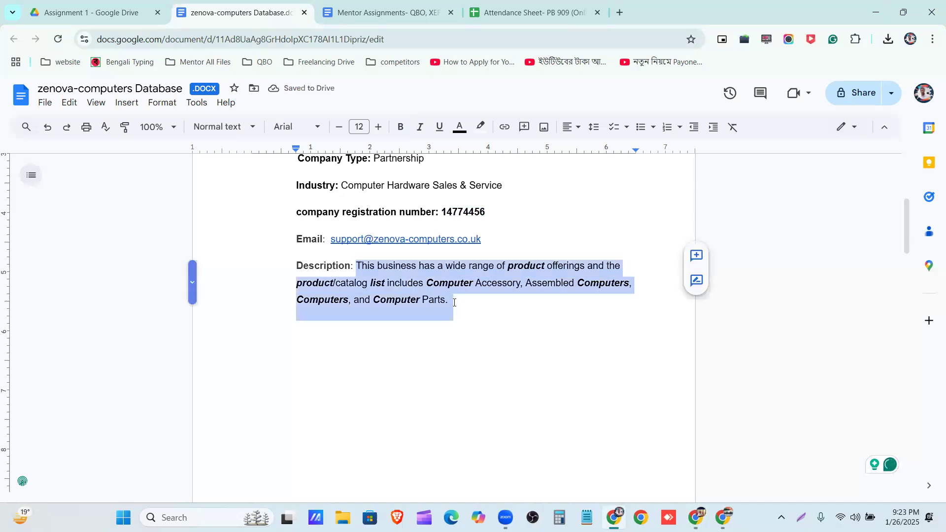
pyautogui.hotkey('ctrl', 'c')
pyautogui.click(695, 517)
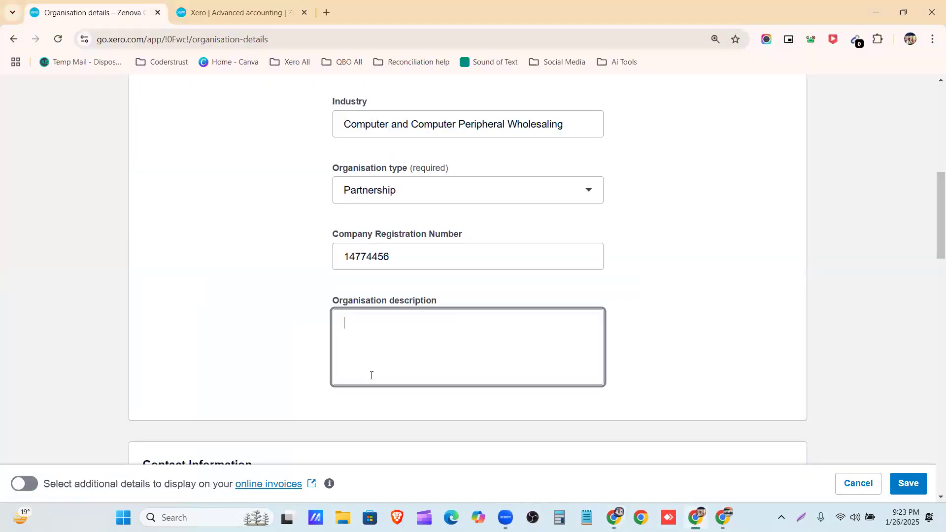
pyautogui.hotkey('ctrl', 'v')
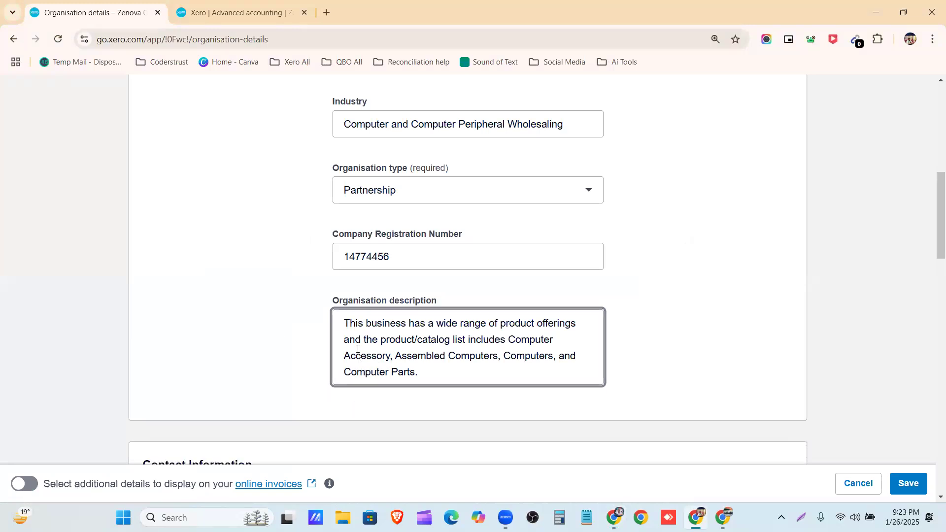
# Step: Copy the company's address from the zenova-computers Database document into the street address field of Xero's postal address
pyautogui.scroll(4, 363, 337)
pyautogui.scroll(-5, 369, 335)
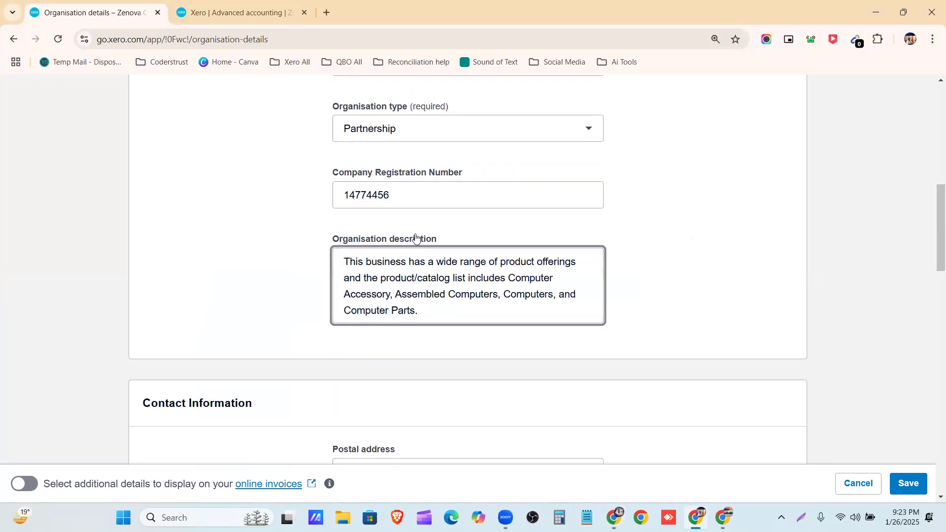
pyautogui.scroll(1, 420, 238)
pyautogui.scroll(-6, 438, 168)
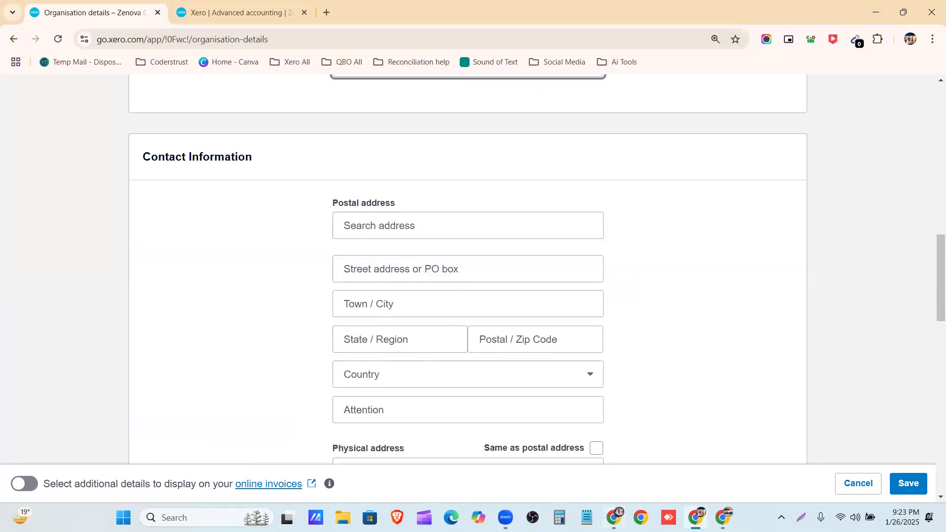
pyautogui.hotkey('alt', 'Tab')
pyautogui.scroll(5, 443, 305)
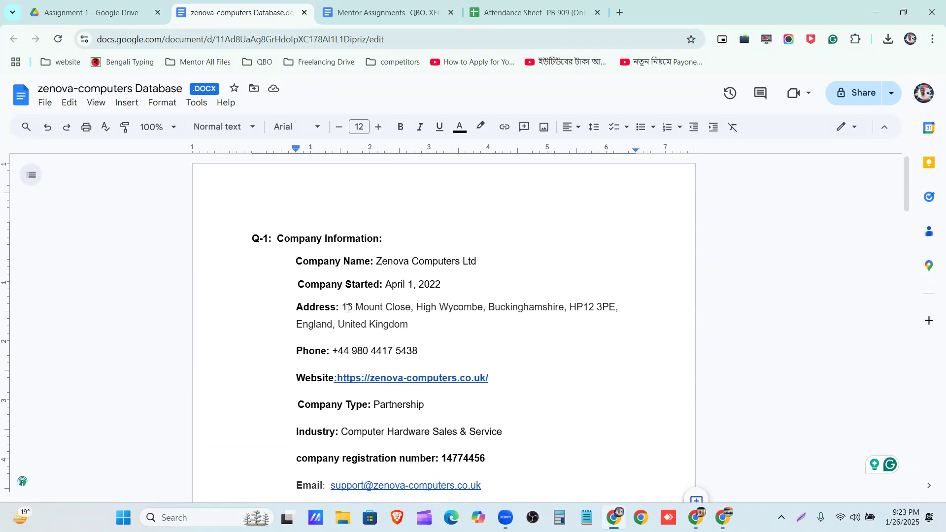
pyautogui.moveTo(343, 307); pyautogui.dragTo(411, 324)
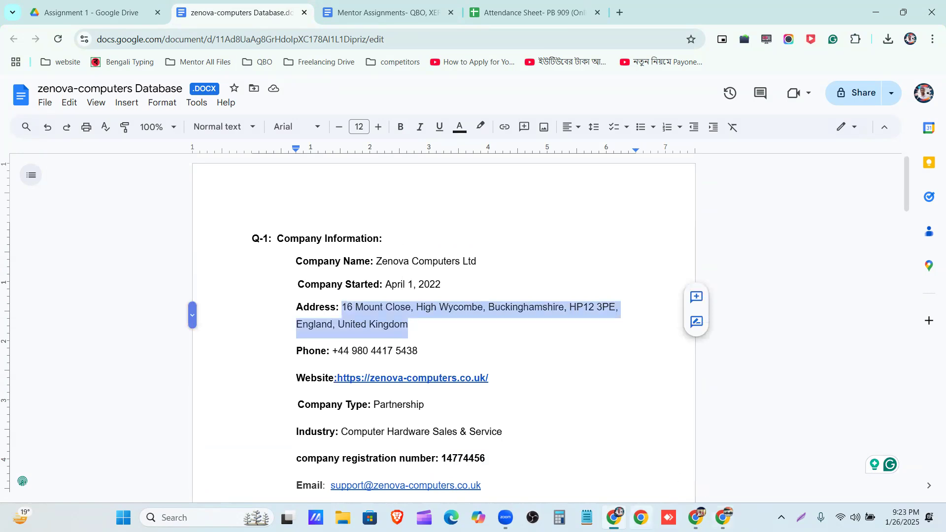
pyautogui.click(695, 517)
pyautogui.click(390, 224)
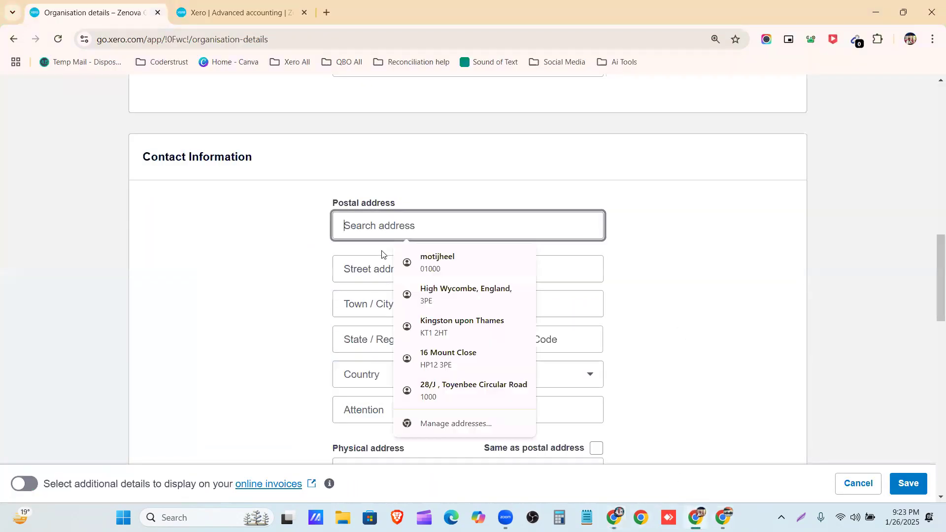
pyautogui.click(368, 271)
pyautogui.hotkey('ctrl', 'v')
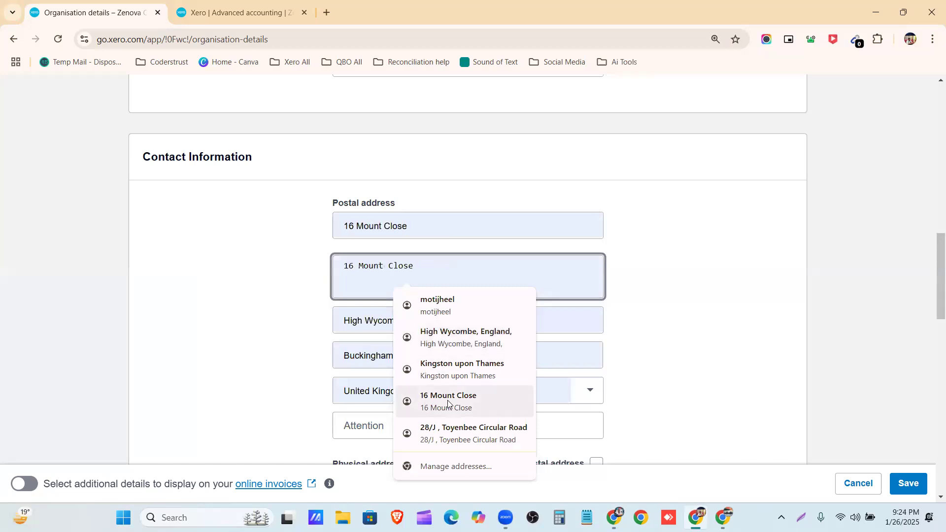
pyautogui.click(438, 273)
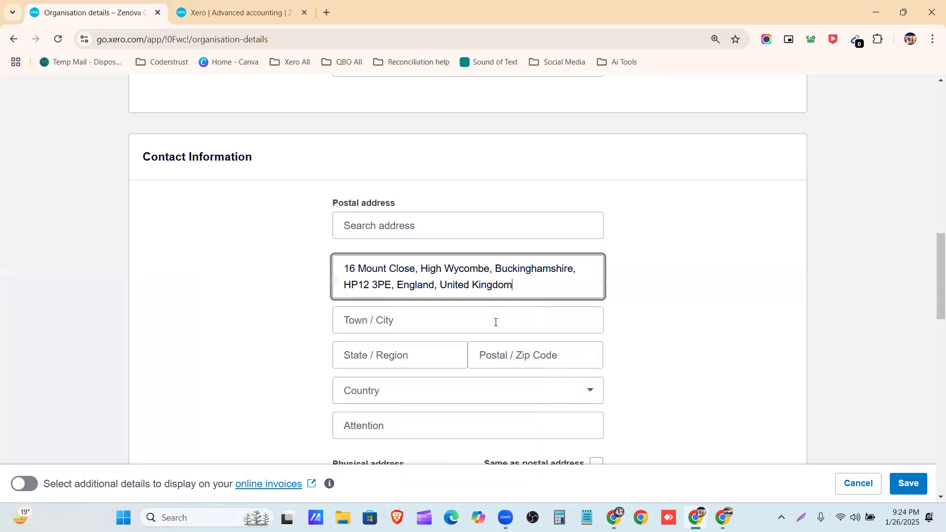
# Step: Remove the country name from the end of the pasted street address
pyautogui.press('BackSpace')
pyautogui.press('BackSpace')
pyautogui.press('BackSpace')
pyautogui.press('BackSpace')
pyautogui.press('BackSpace')
pyautogui.press('BackSpace')
pyautogui.press('BackSpace')
pyautogui.press('BackSpace')
pyautogui.press('BackSpace')
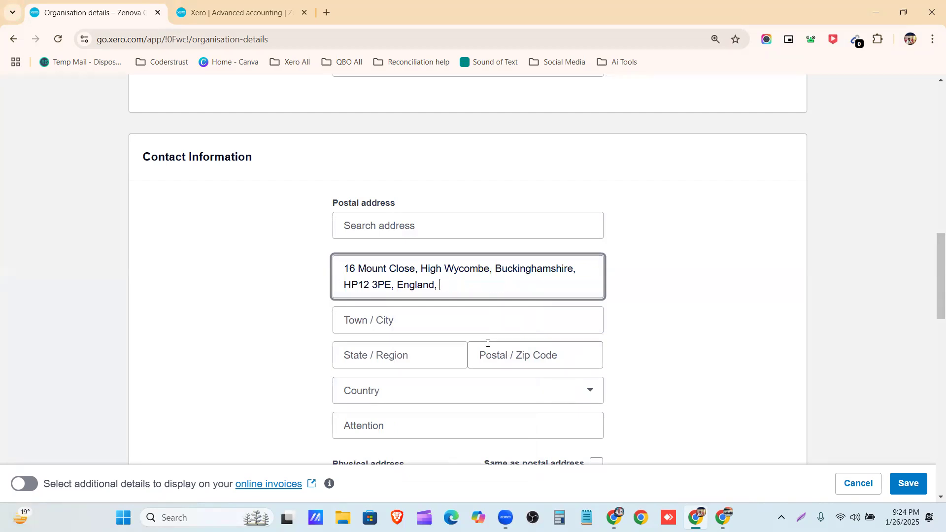
# Step: Fill the postal address from the matching saved United Kingdom entry and pick an address from the lookup suggestions
pyautogui.click(494, 387)
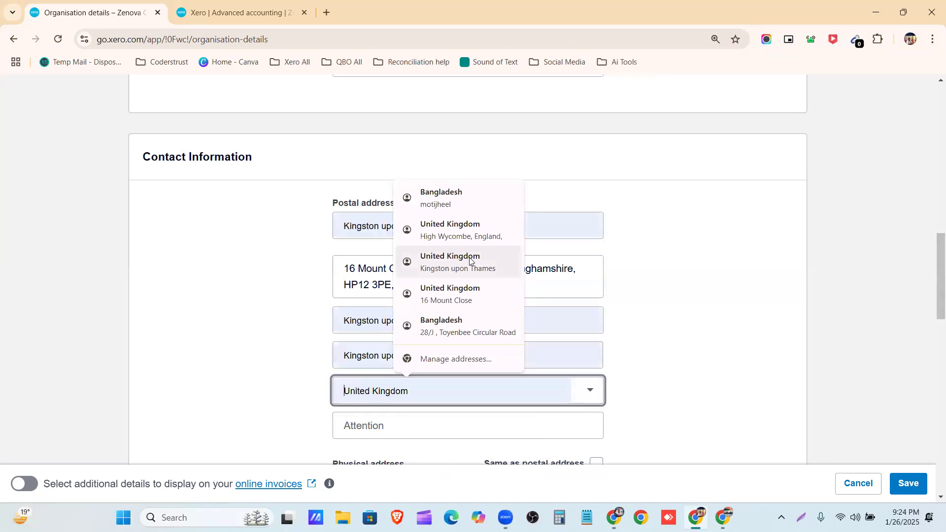
pyautogui.click(467, 295)
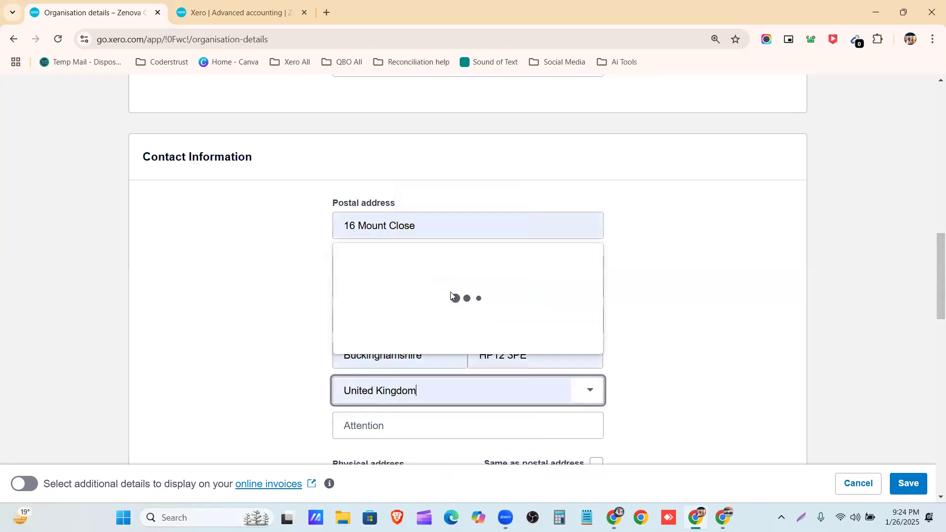
pyautogui.click(431, 271)
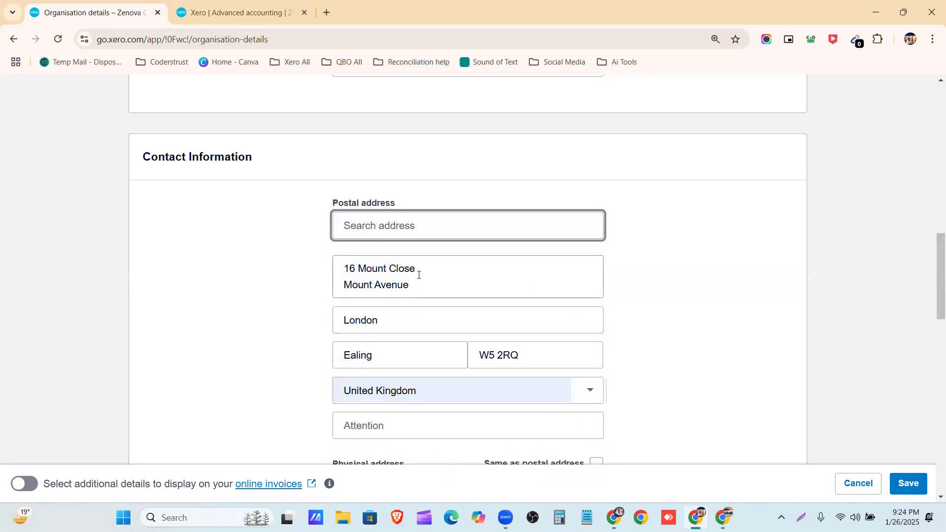
# Step: Set the Telephone country code to United Kingdom (+44)
pyautogui.scroll(-8, 418, 275)
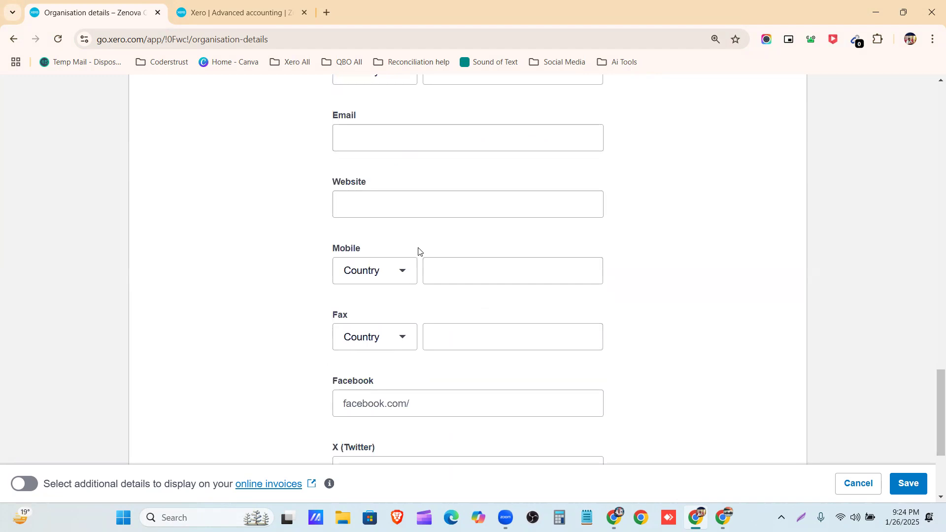
pyautogui.scroll(2, 418, 251)
pyautogui.click(399, 193)
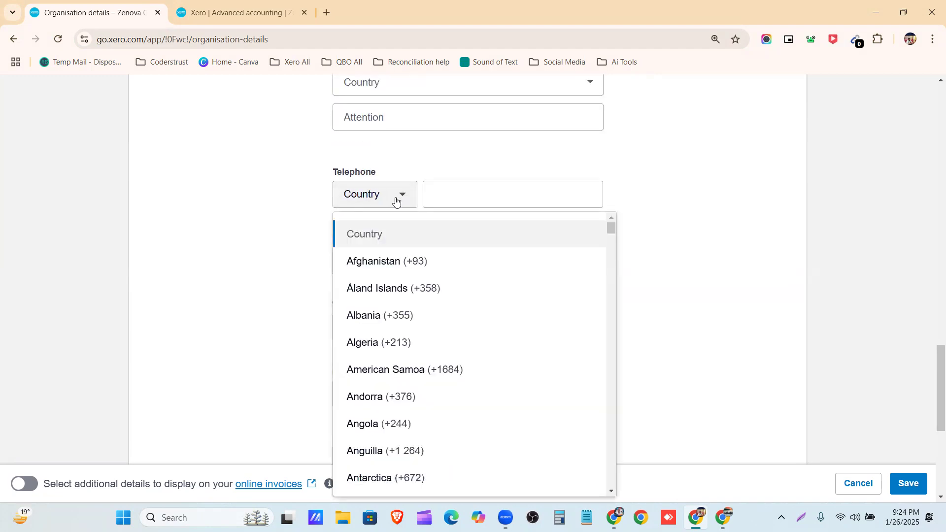
pyautogui.scroll(-20, 443, 306)
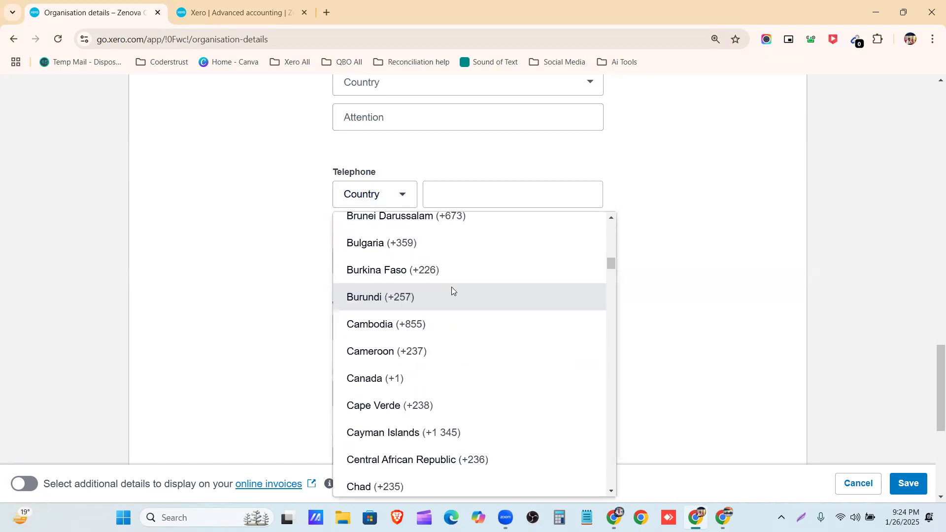
pyautogui.scroll(-20, 463, 313)
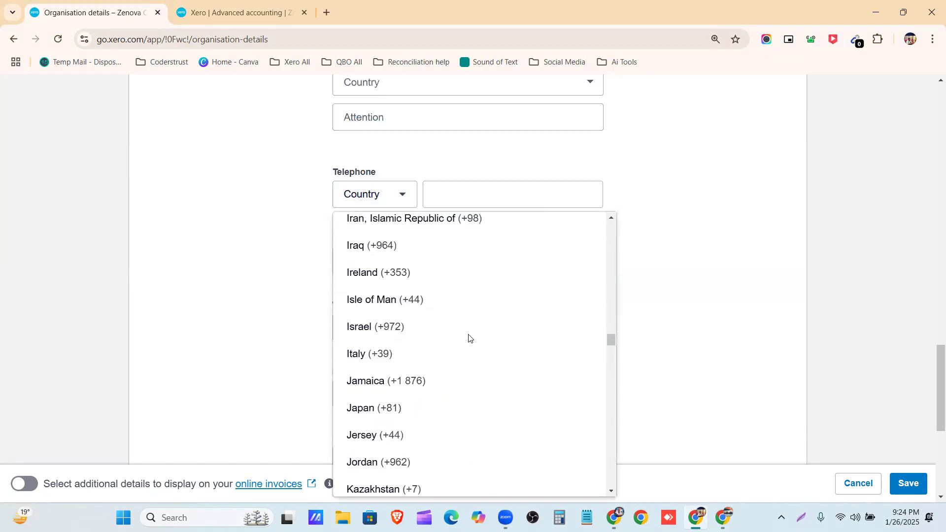
pyautogui.scroll(-20, 469, 334)
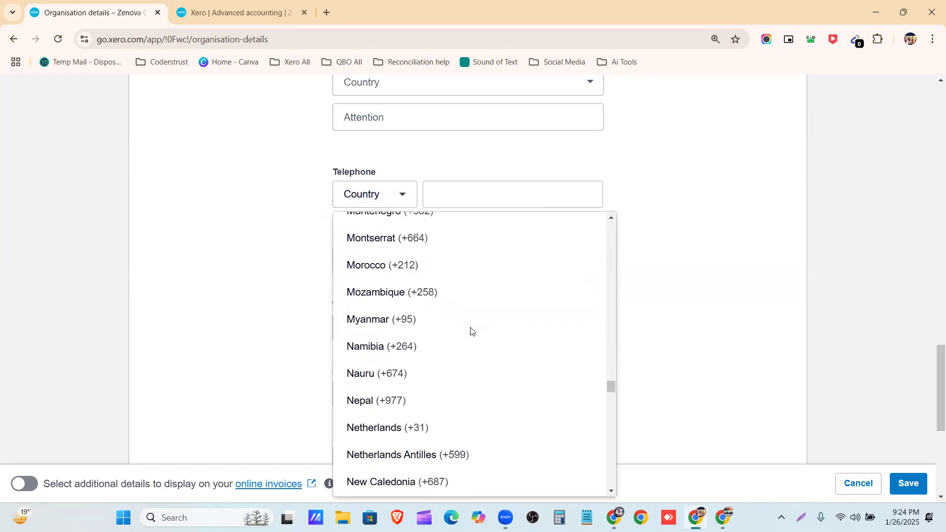
pyautogui.scroll(-15, 471, 331)
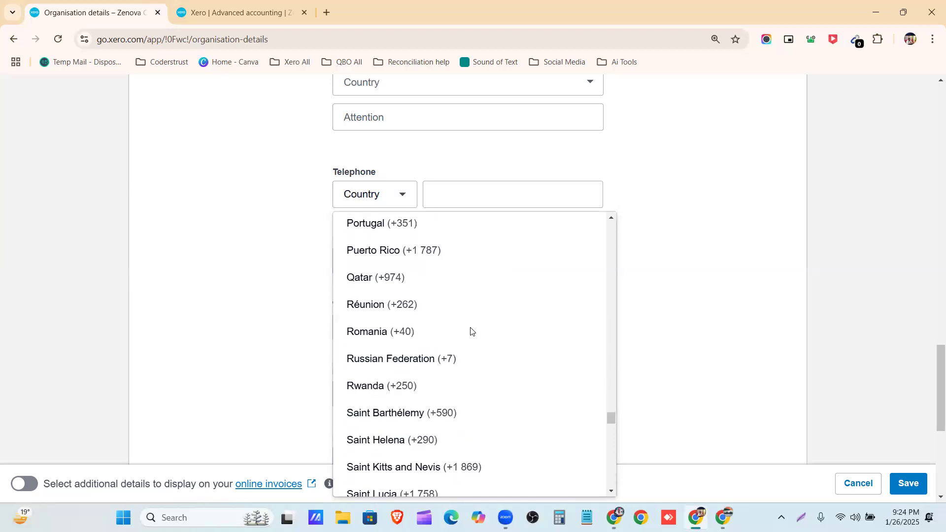
pyautogui.scroll(-5, 470, 330)
pyautogui.scroll(9, 471, 330)
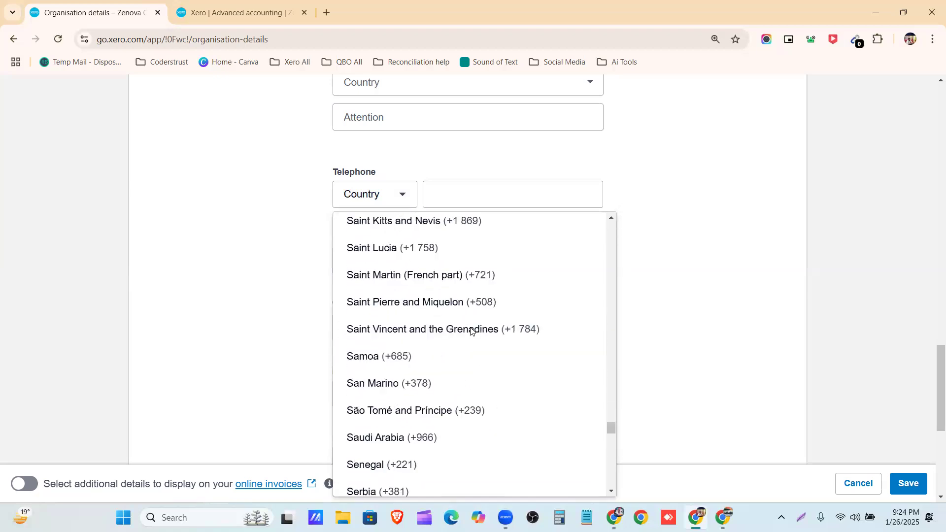
pyautogui.scroll(4, 470, 331)
pyautogui.scroll(-1, 470, 331)
pyautogui.scroll(-20, 470, 331)
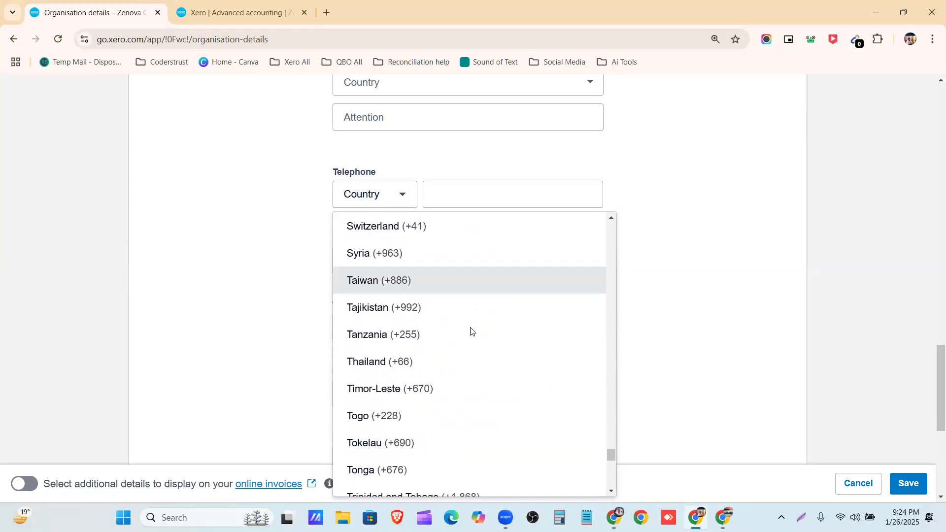
pyautogui.scroll(3, 469, 329)
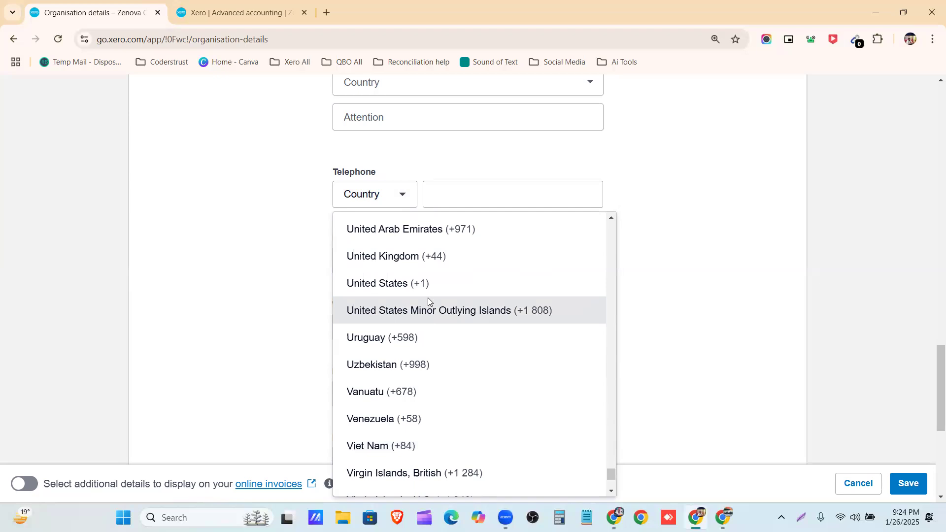
pyautogui.click(417, 264)
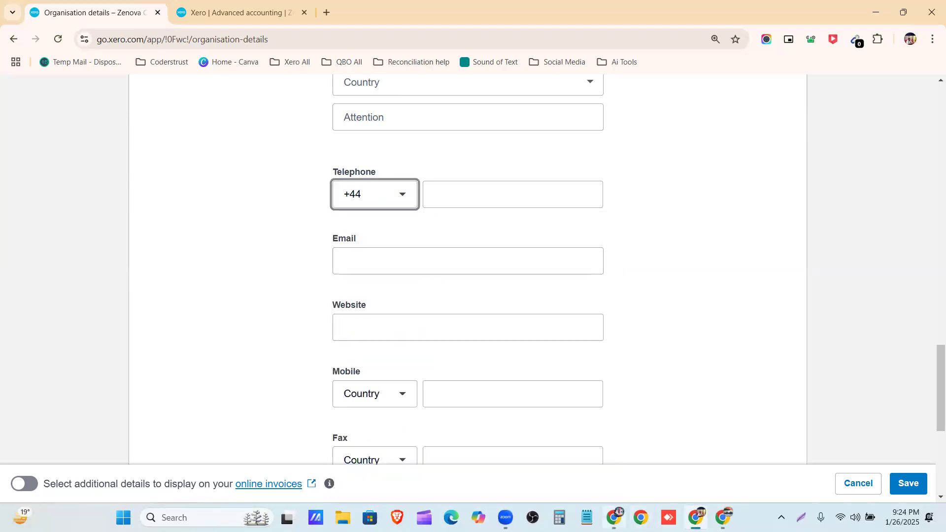
# Step: Copy the company's phone number without its country code from the database document into Xero's Telephone number field
pyautogui.click(614, 517)
pyautogui.moveTo(351, 351); pyautogui.dragTo(417, 355)
pyautogui.hotkey('ctrl', 'c')
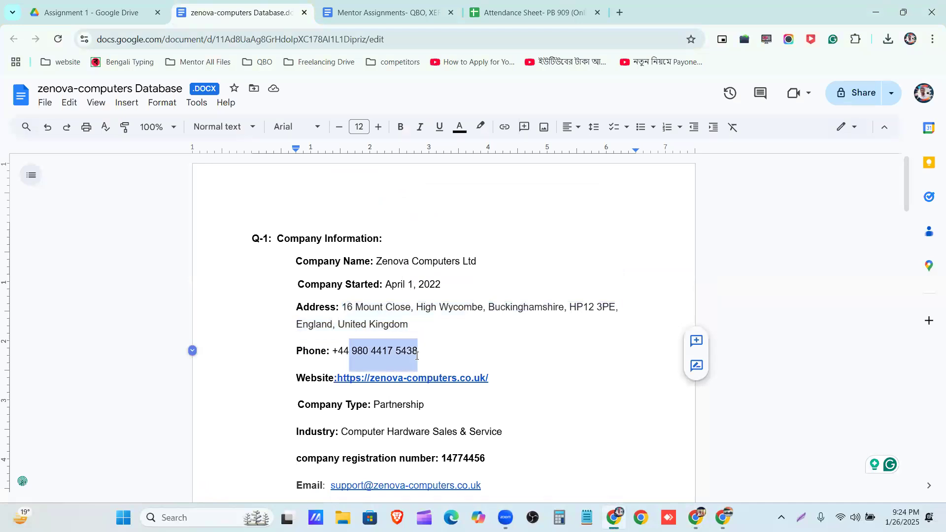
pyautogui.hotkey('alt', 'Tab')
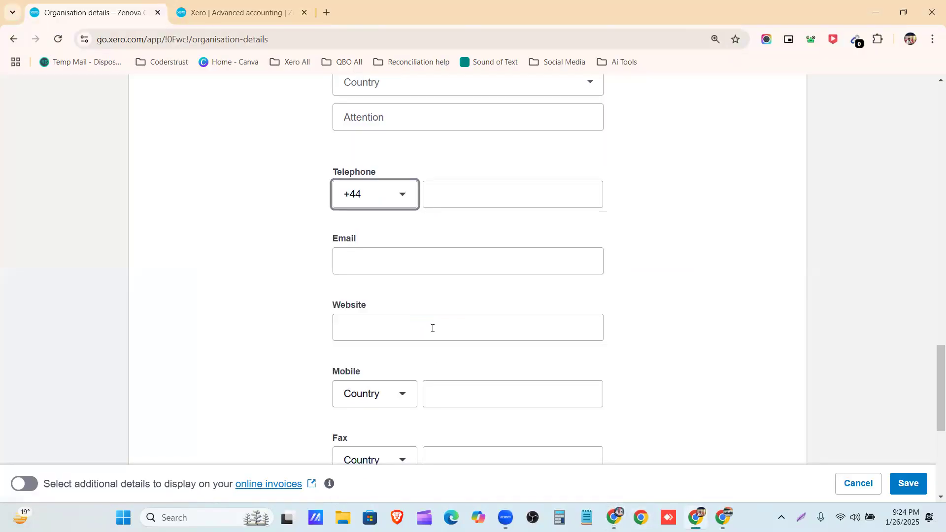
pyautogui.click(468, 193)
pyautogui.hotkey('ctrl', 'v')
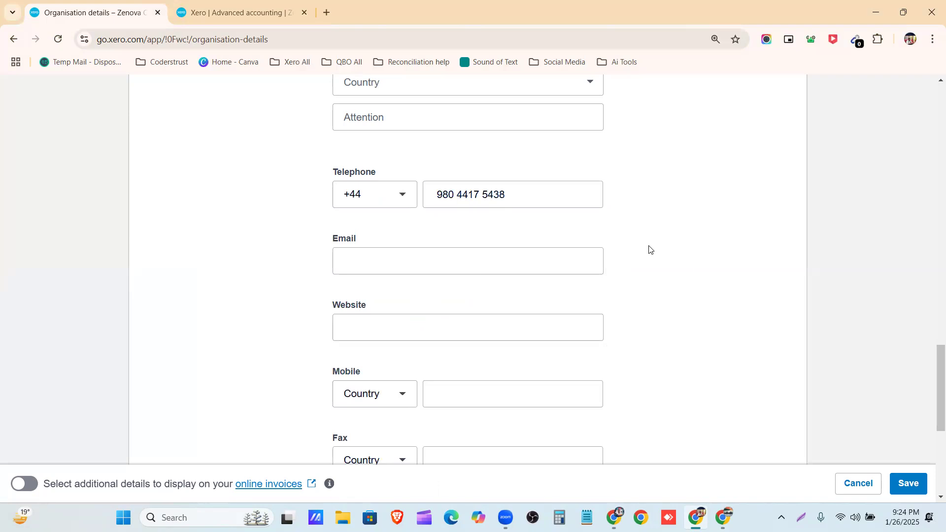
# Step: Copy the company's email address from the zenova-computers Database document into Xero's Email field
pyautogui.click(549, 264)
pyautogui.click(614, 517)
pyautogui.scroll(-3, 419, 281)
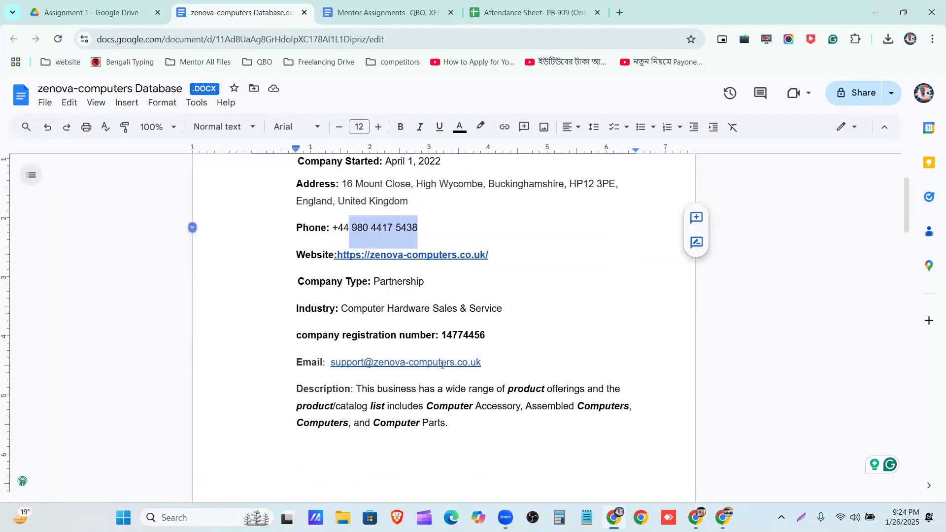
pyautogui.rightClick(442, 364)
pyautogui.click(485, 369)
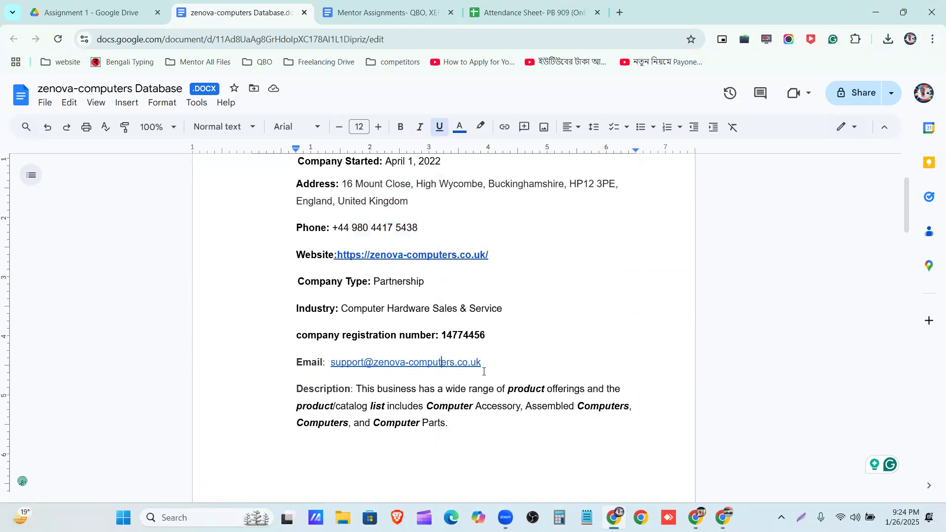
pyautogui.click(695, 517)
pyautogui.click(423, 268)
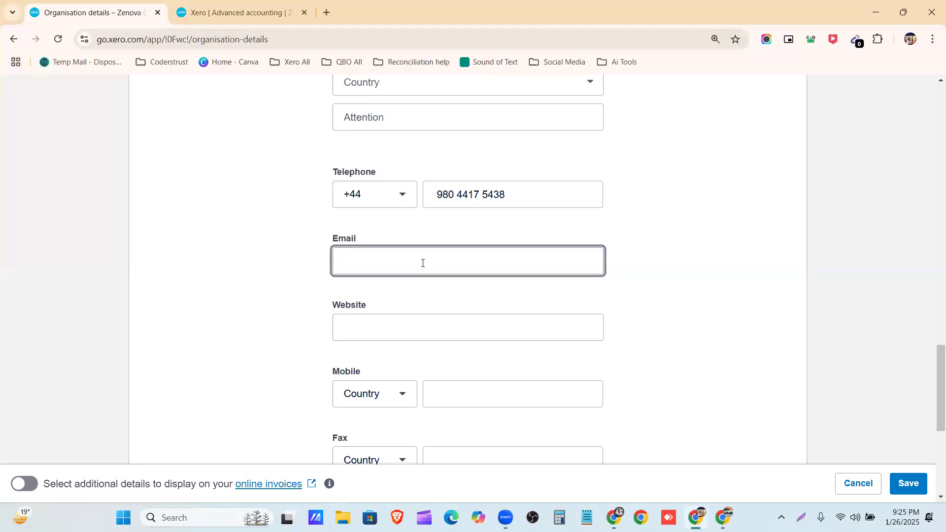
pyautogui.hotkey('ctrl', 'v')
# Step: Copy the company's website link from the zenova-computers Database document into Xero's Website field
pyautogui.click(443, 329)
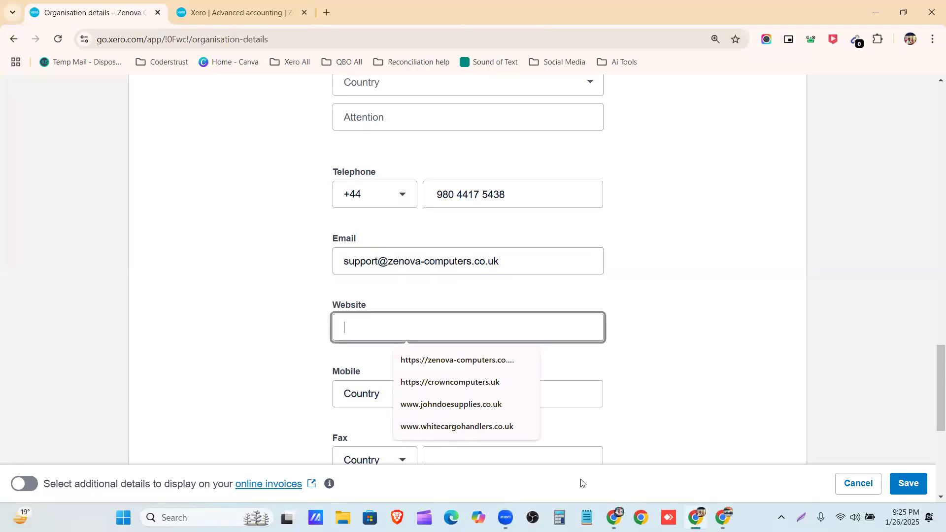
pyautogui.click(613, 518)
pyautogui.rightClick(430, 255)
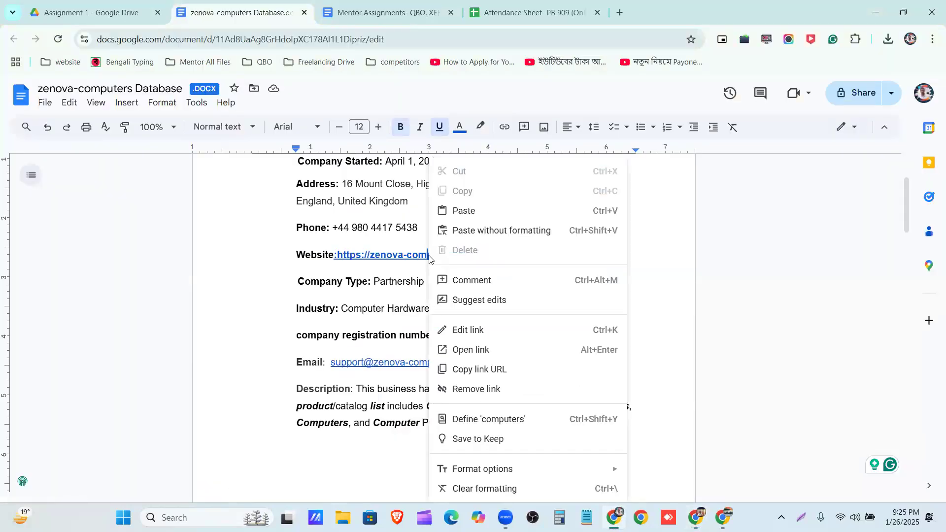
pyautogui.click(482, 370)
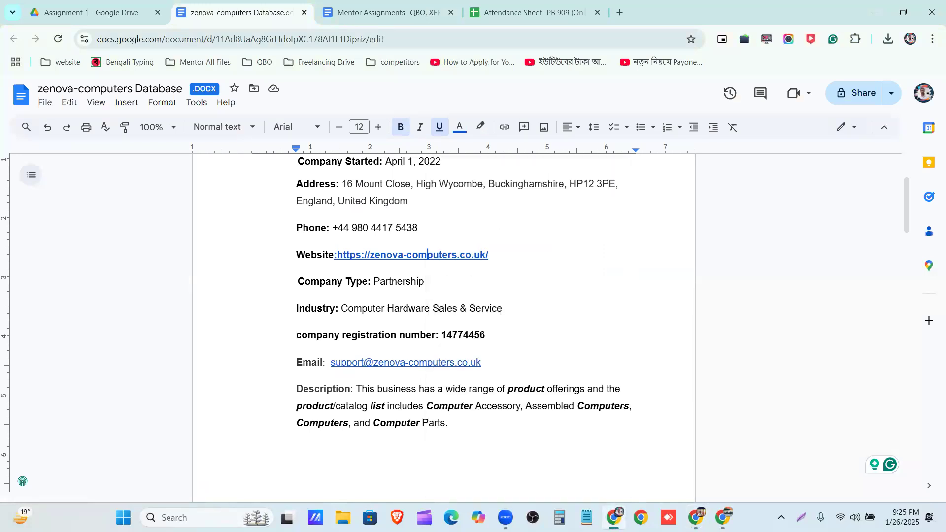
pyautogui.hotkey('alt', 'Tab')
pyautogui.hotkey('ctrl', 'v')
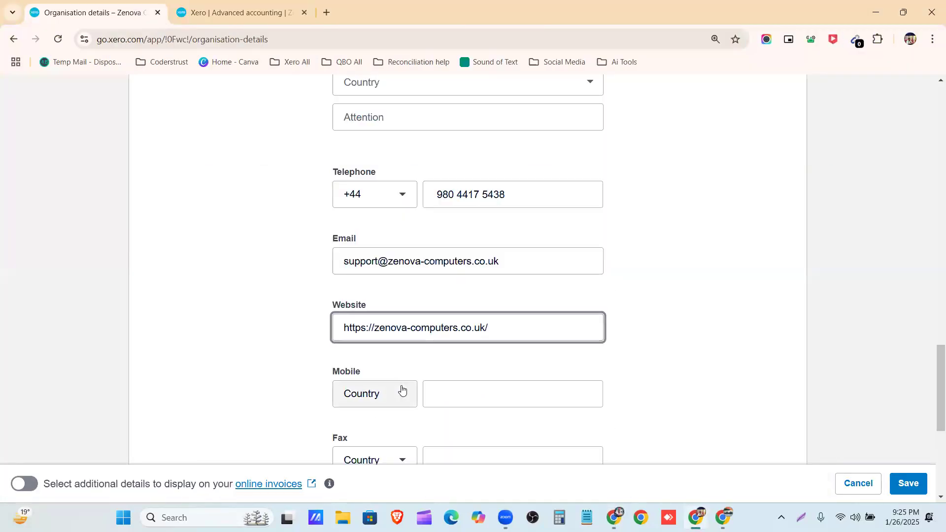
# Step: Save the organisation details and accept the browser's offer to store the address
pyautogui.scroll(-2, 402, 389)
pyautogui.scroll(-4, 397, 300)
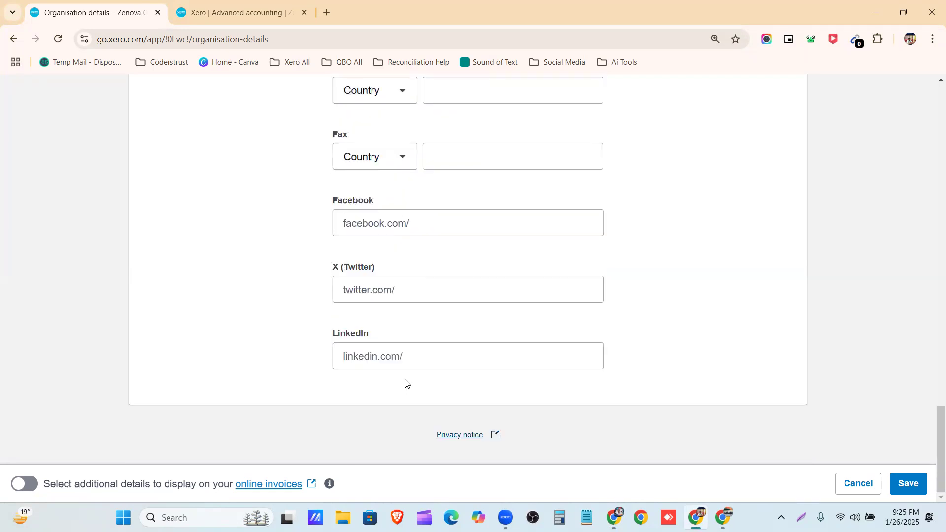
pyautogui.scroll(20, 406, 384)
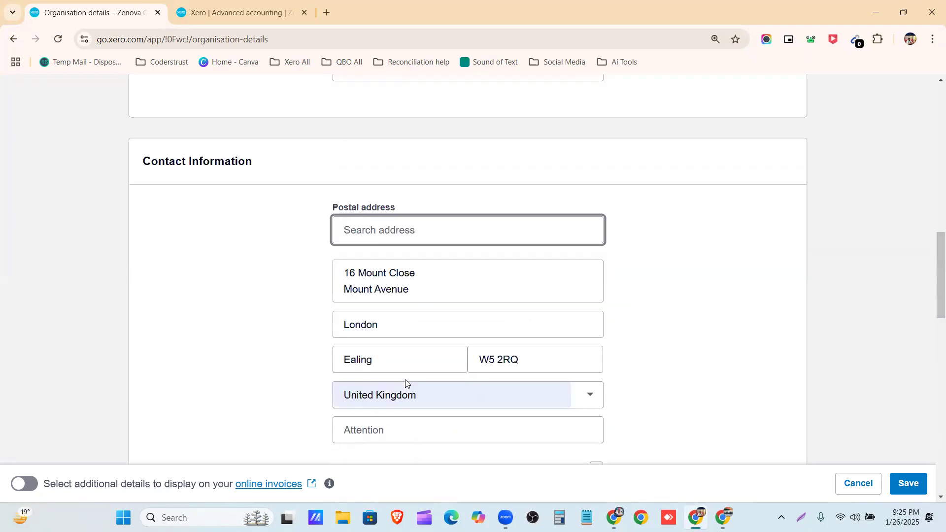
pyautogui.scroll(6, 405, 383)
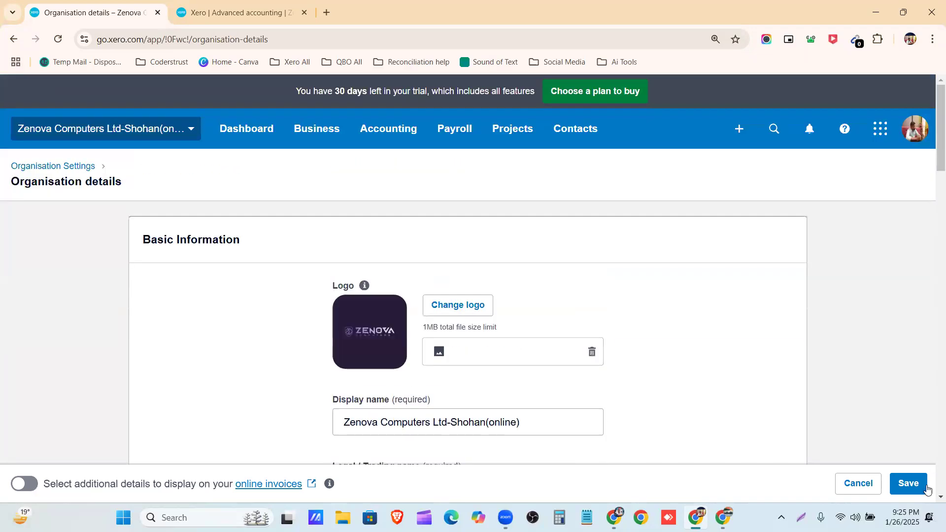
pyautogui.click(916, 480)
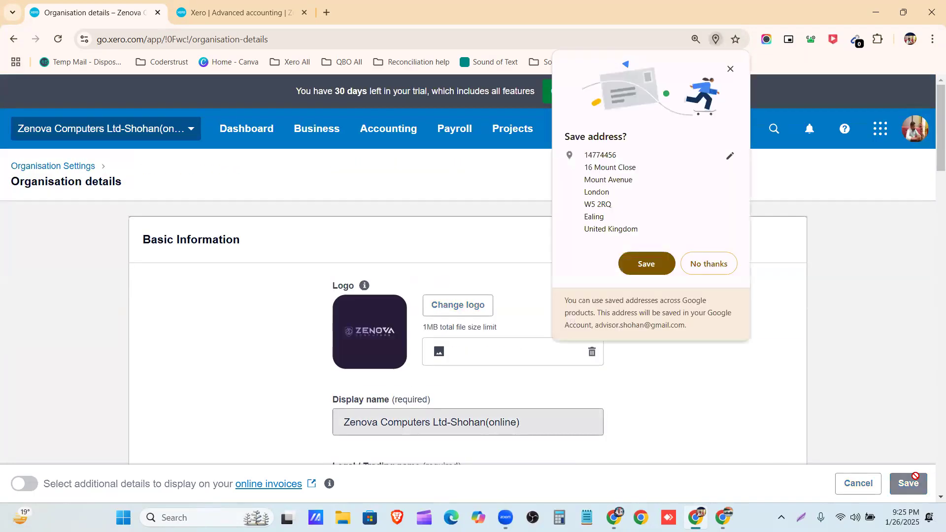
pyautogui.click(652, 266)
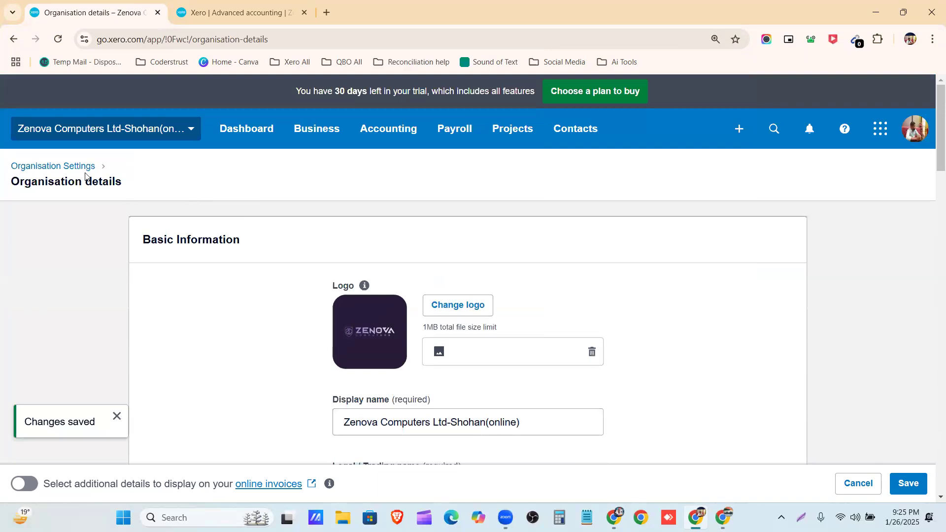
# Step: Reopen the organisation details from the dashboard and review the saved basic and contact information
pyautogui.click(252, 127)
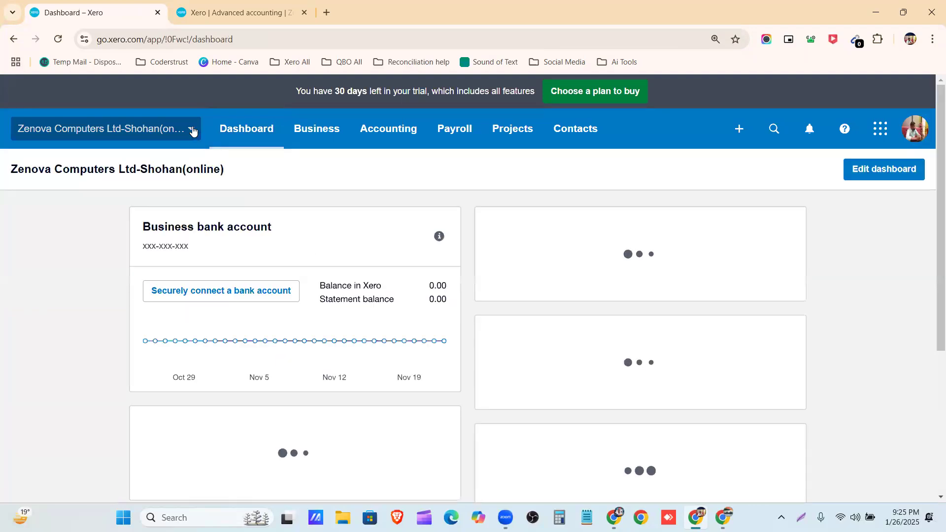
pyautogui.click(193, 130)
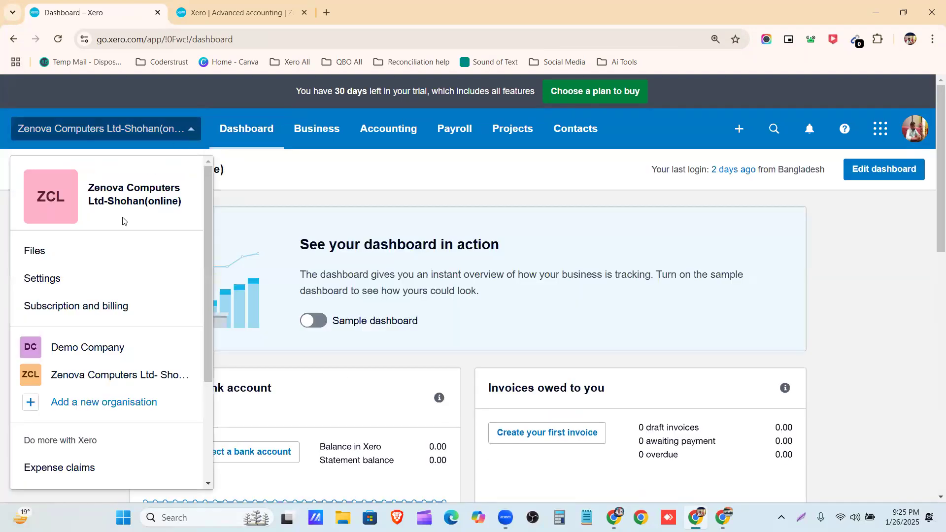
pyautogui.click(116, 281)
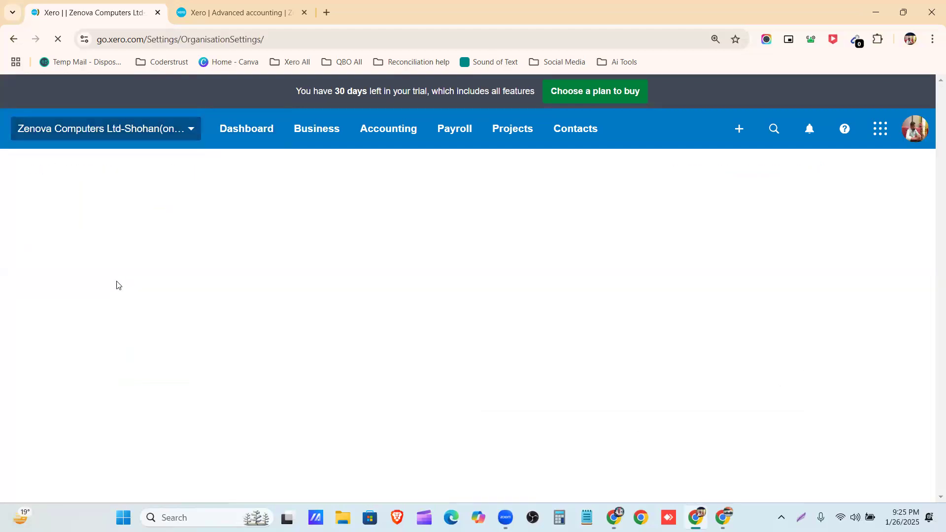
pyautogui.click(253, 264)
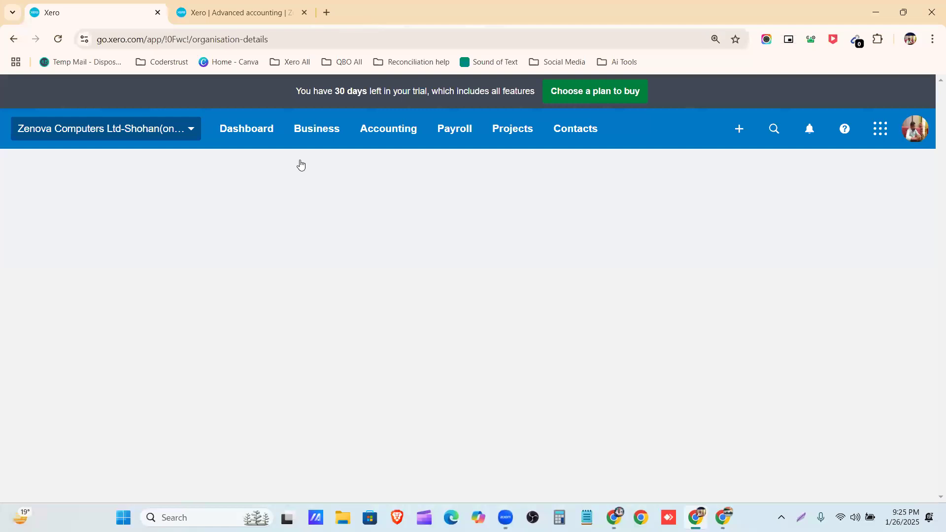
pyautogui.scroll(-15, 367, 323)
pyautogui.scroll(-14, 366, 323)
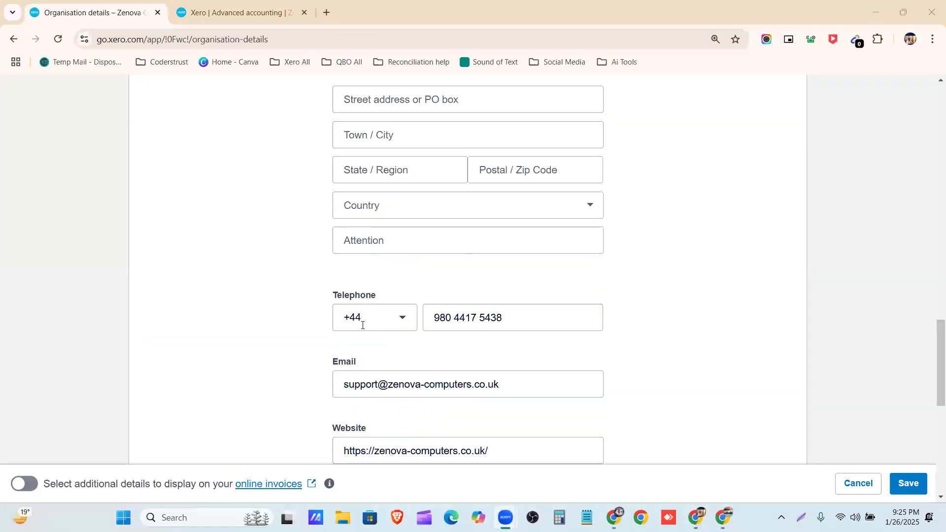
pyautogui.scroll(9, 112, 179)
pyautogui.scroll(15, 234, 218)
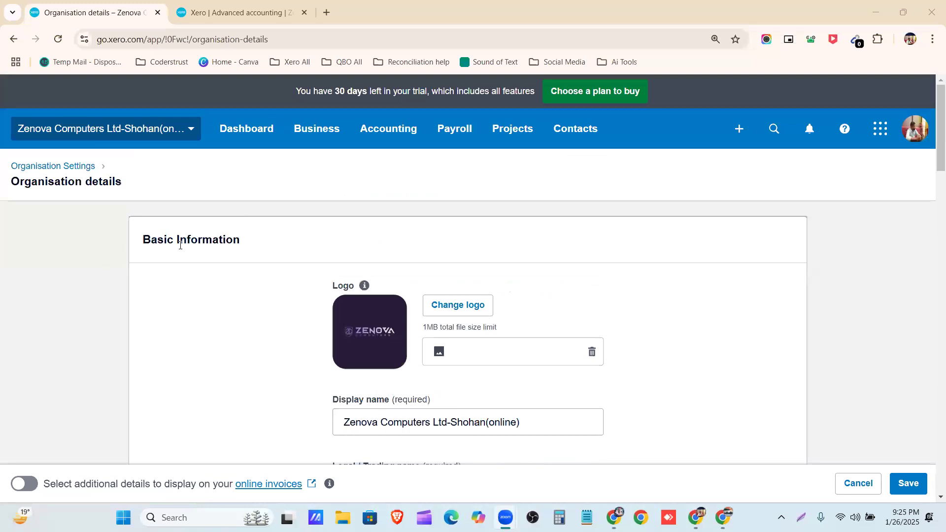
# Step: Open the organisation's Email settings and expand the list of email templates
pyautogui.click(57, 167)
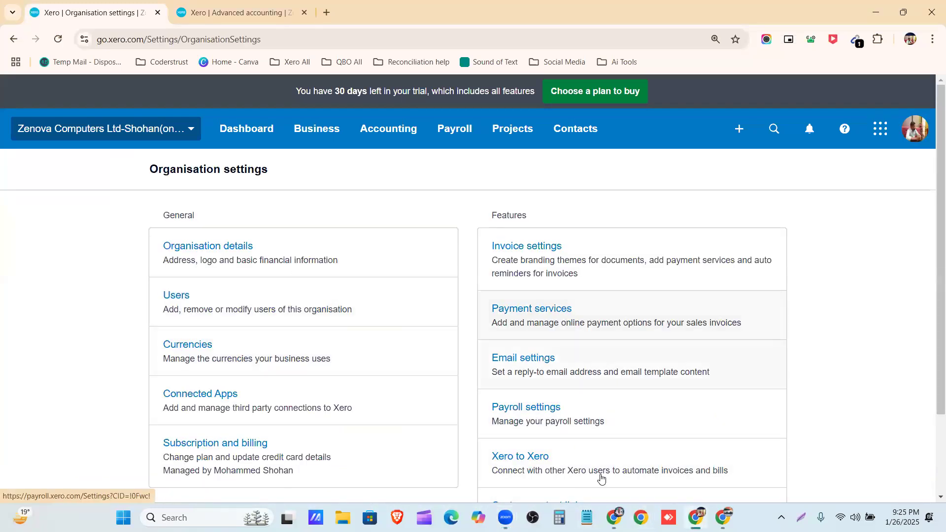
pyautogui.click(563, 369)
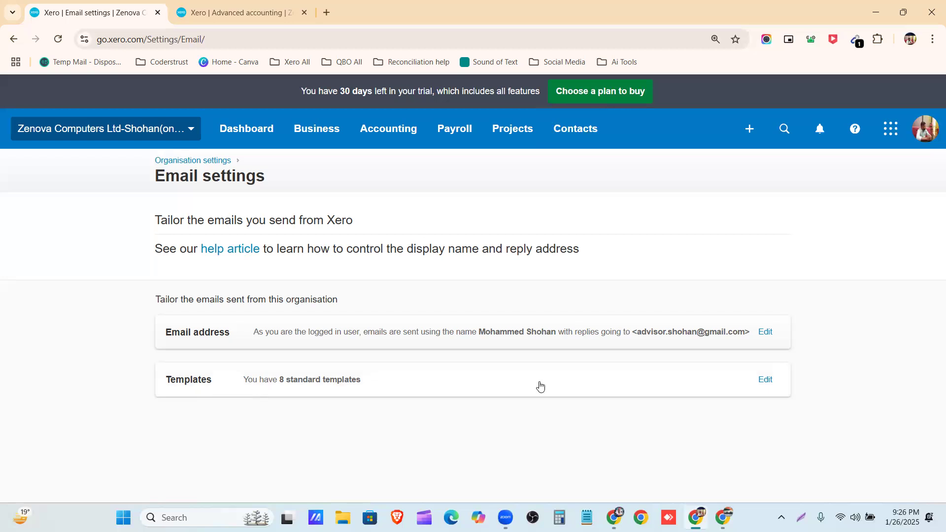
pyautogui.click(765, 380)
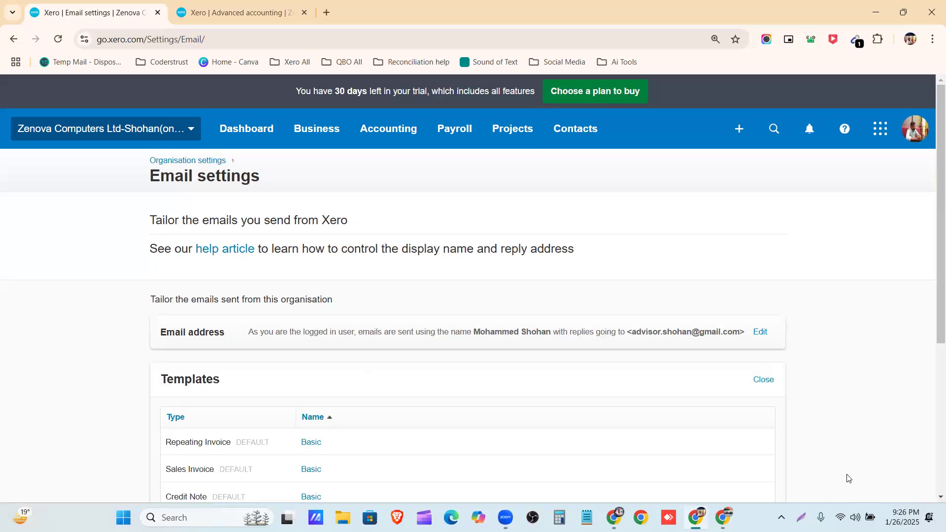
pyautogui.scroll(-5, 249, 353)
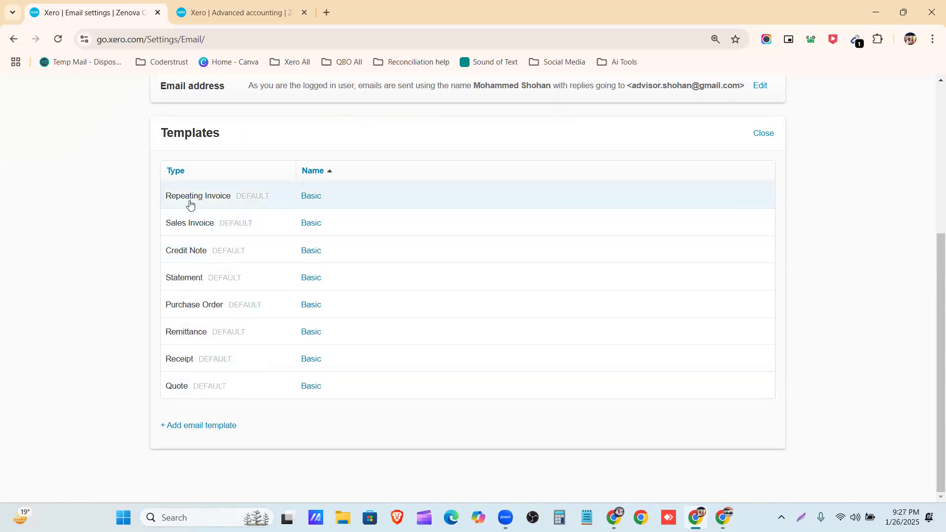
# Step: Add the suggested comma after "From your online bill" in the Sales Invoice email template and save it
pyautogui.click(188, 225)
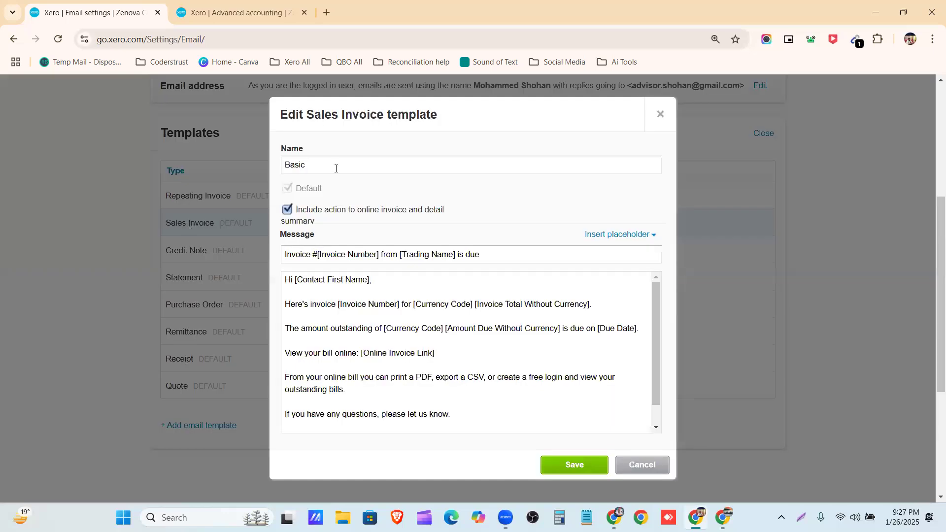
pyautogui.scroll(-1, 311, 217)
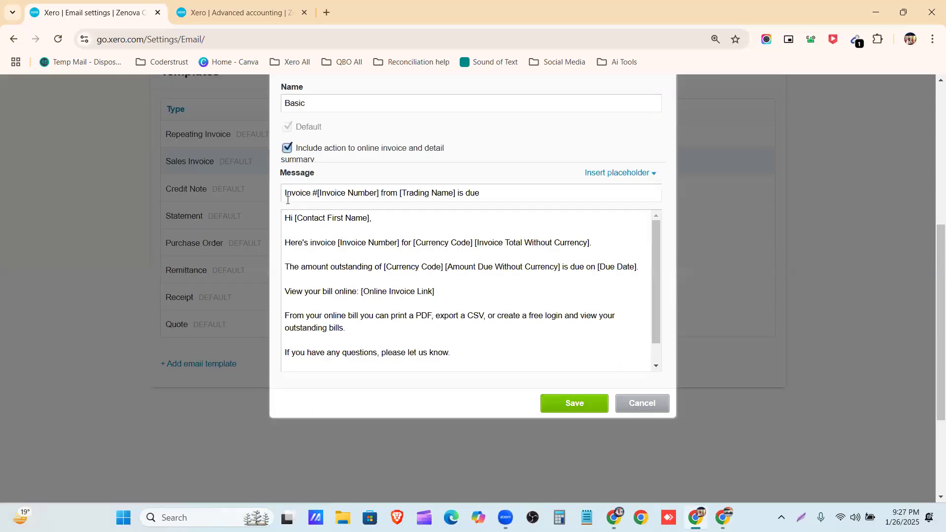
pyautogui.moveTo(281, 217); pyautogui.dragTo(456, 353)
pyautogui.click(456, 353)
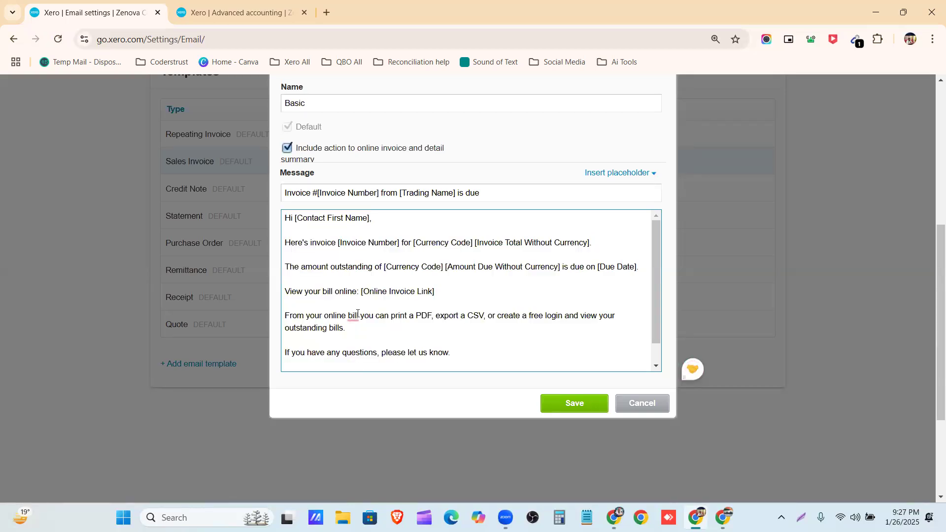
pyautogui.moveTo(354, 319)
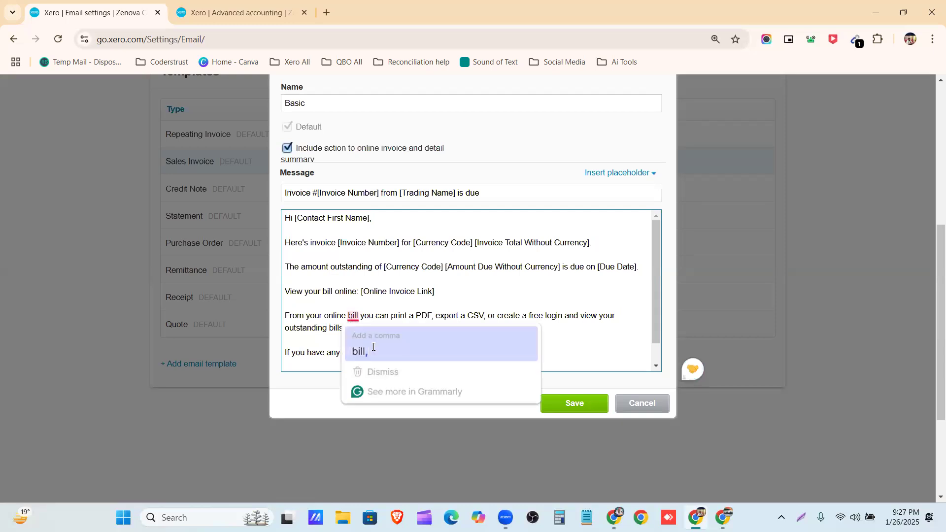
pyautogui.click(458, 351)
pyautogui.scroll(3, 524, 323)
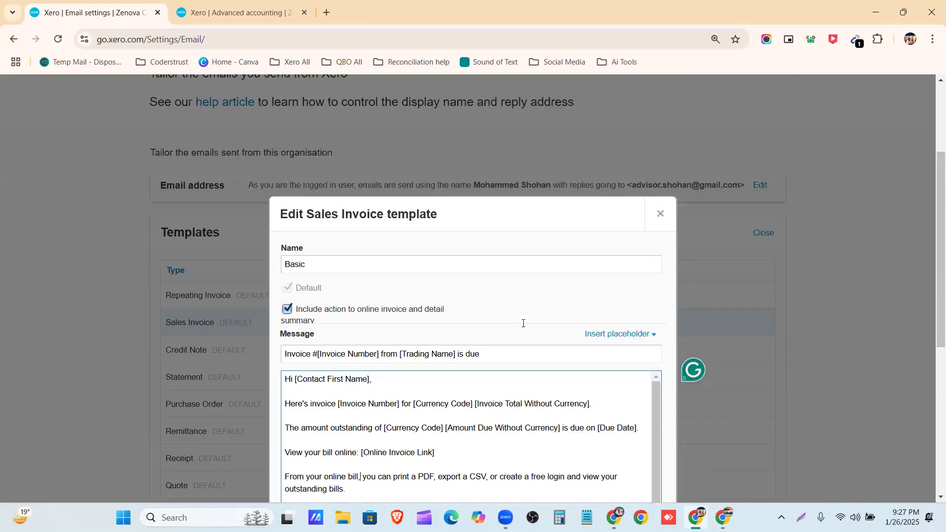
pyautogui.scroll(-4, 524, 323)
pyautogui.scroll(1, 542, 320)
pyautogui.click(571, 401)
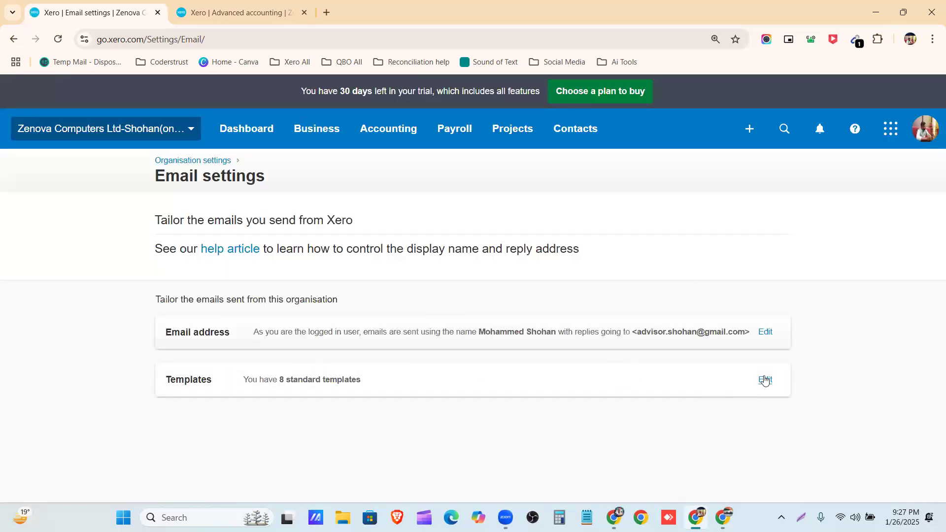
# Step: Start a new email template of type Auto Pay, make it the default and name it "Autopay Email"
pyautogui.click(764, 379)
pyautogui.scroll(-5, 541, 369)
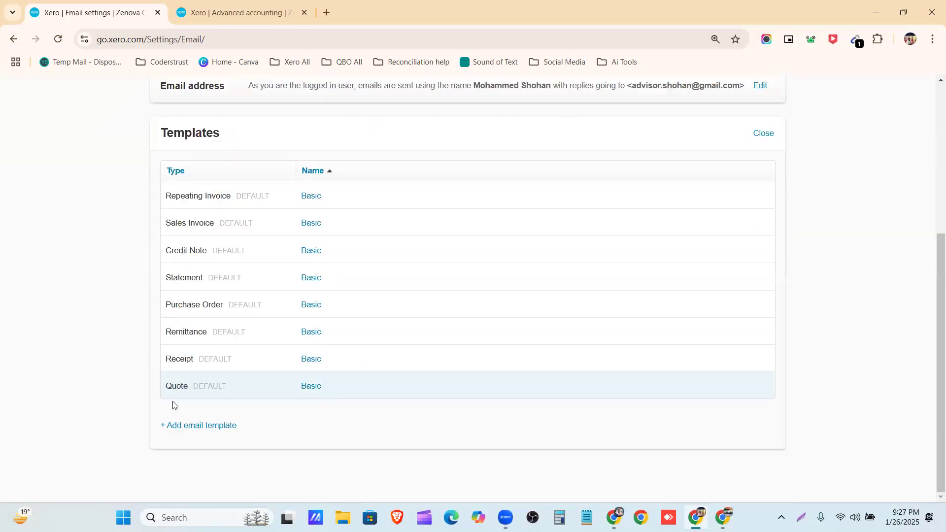
pyautogui.click(196, 427)
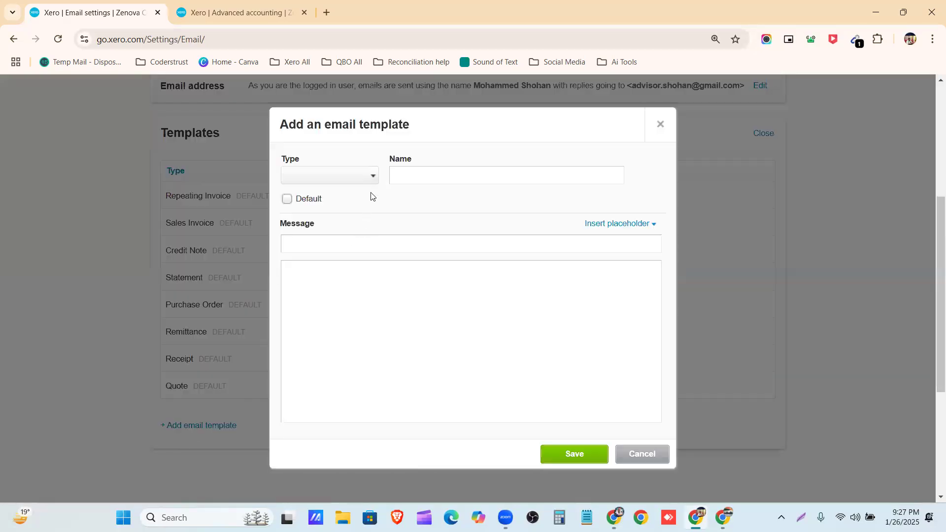
pyautogui.click(362, 177)
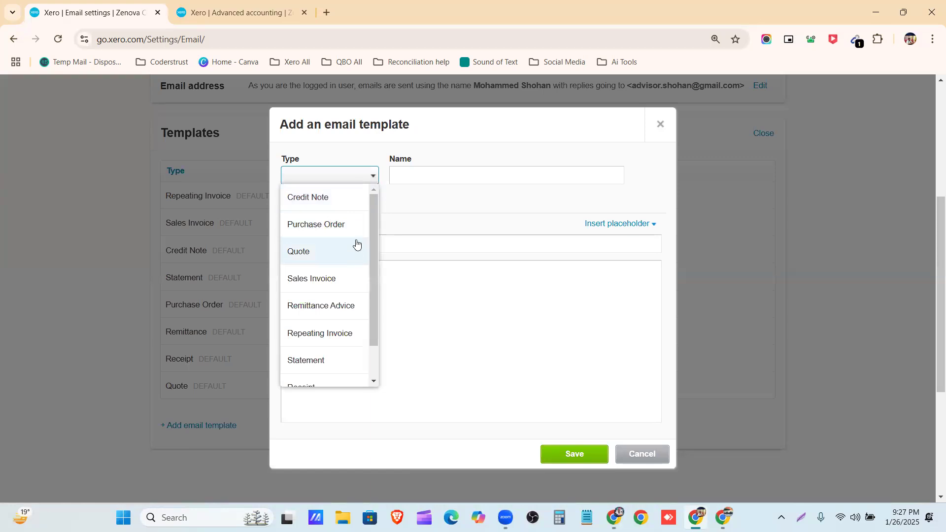
pyautogui.scroll(-1, 340, 273)
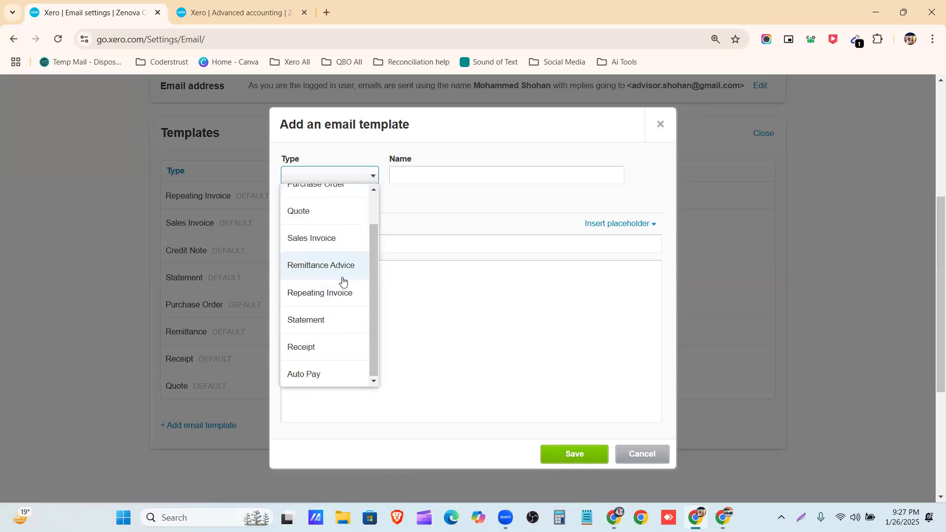
pyautogui.click(353, 382)
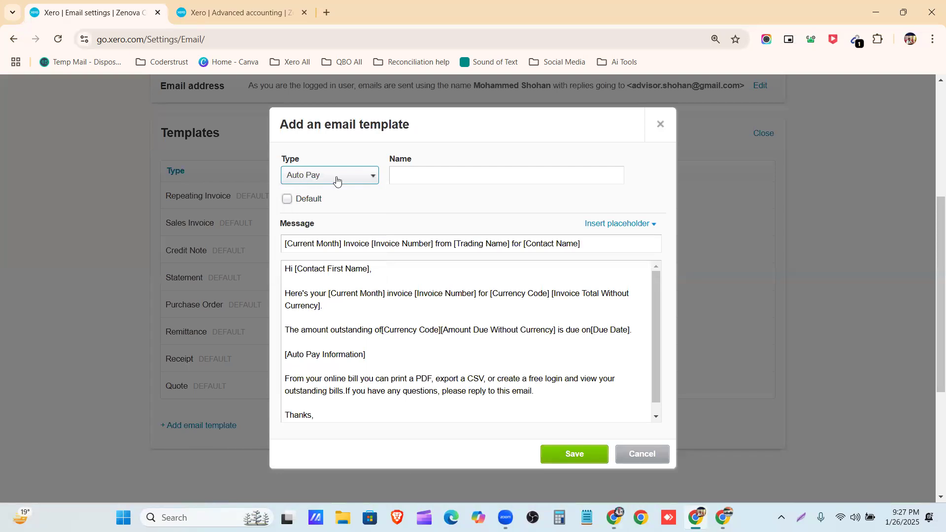
pyautogui.click(288, 200)
pyautogui.click(404, 170)
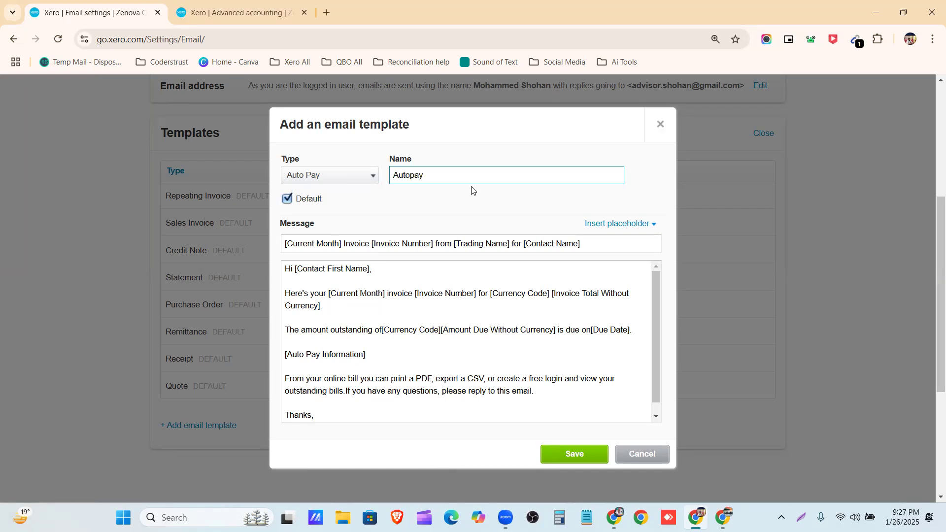
pyautogui.write('Email')
# Step: Apply the suggested comma after "online bill" and space after "outstanding bills." in the Auto Pay message, and save the template
pyautogui.click(564, 340)
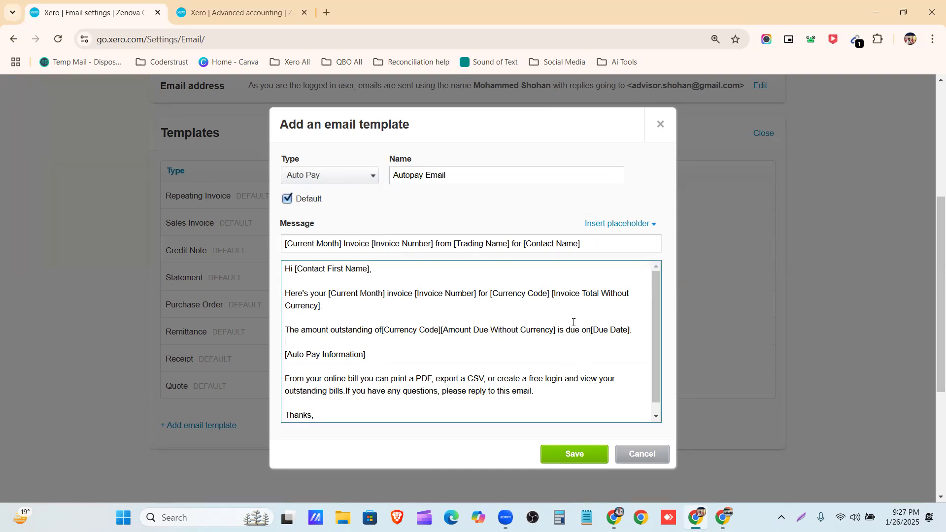
pyautogui.moveTo(575, 330); pyautogui.dragTo(633, 330)
pyautogui.press('Up')
pyautogui.scroll(-1, 338, 416)
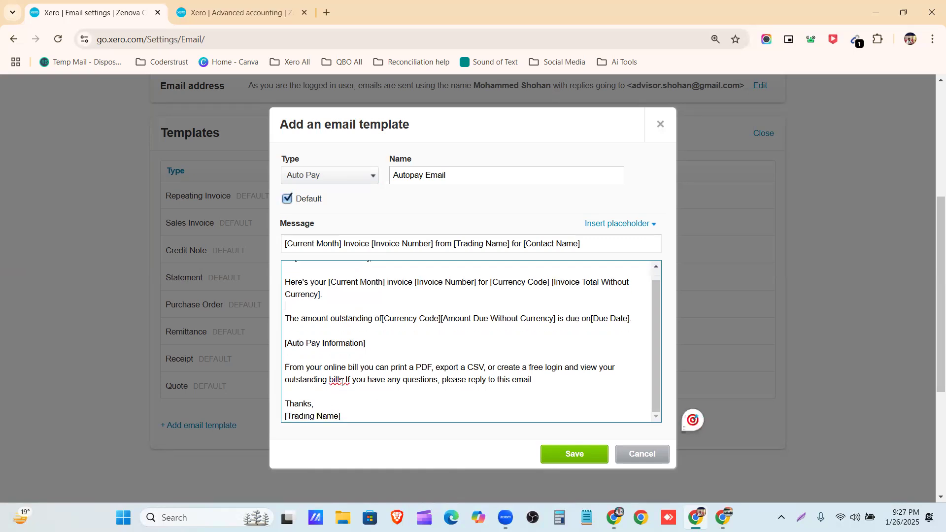
pyautogui.moveTo(353, 369)
pyautogui.click(357, 402)
pyautogui.click(357, 408)
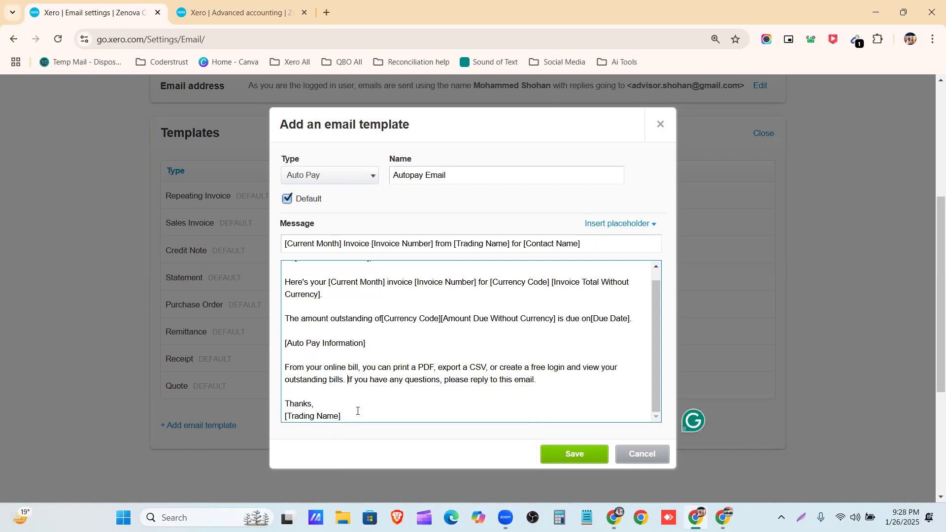
pyautogui.click(579, 454)
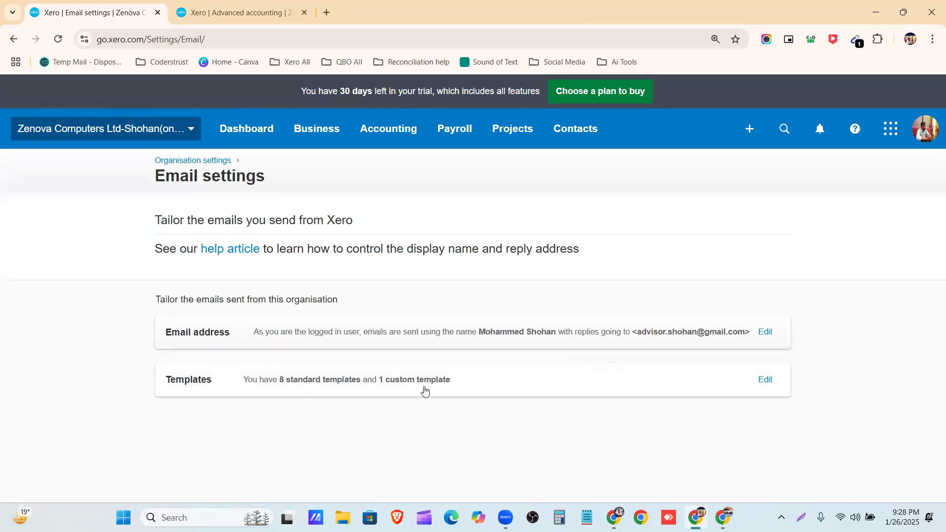
# Step: Expand the email templates list and review the saved Autopay Email template, closing it without changes
pyautogui.click(765, 380)
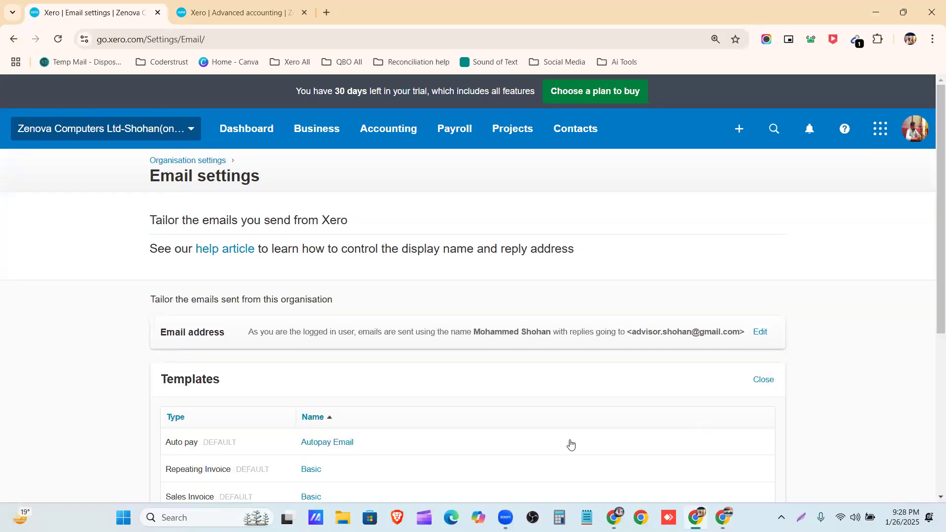
pyautogui.scroll(-3, 552, 433)
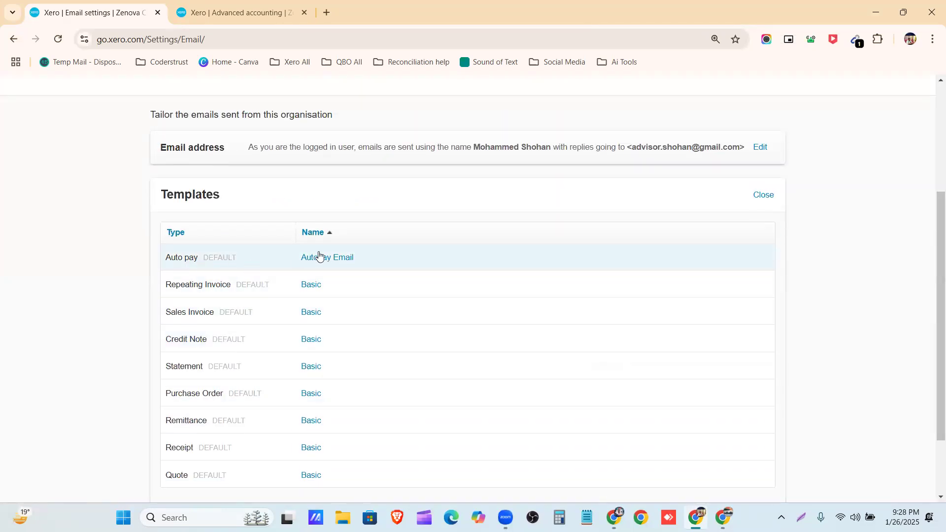
pyautogui.click(380, 260)
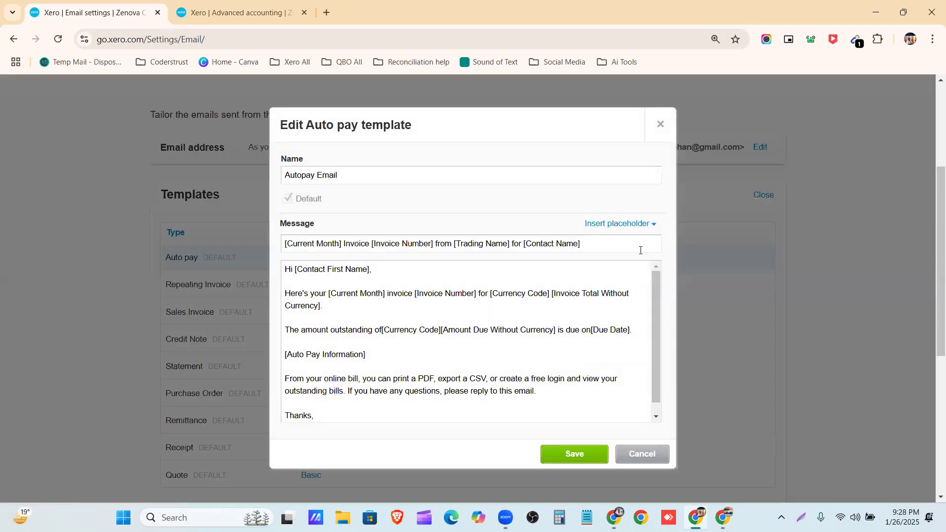
pyautogui.scroll(-6, 625, 279)
pyautogui.scroll(6, 625, 279)
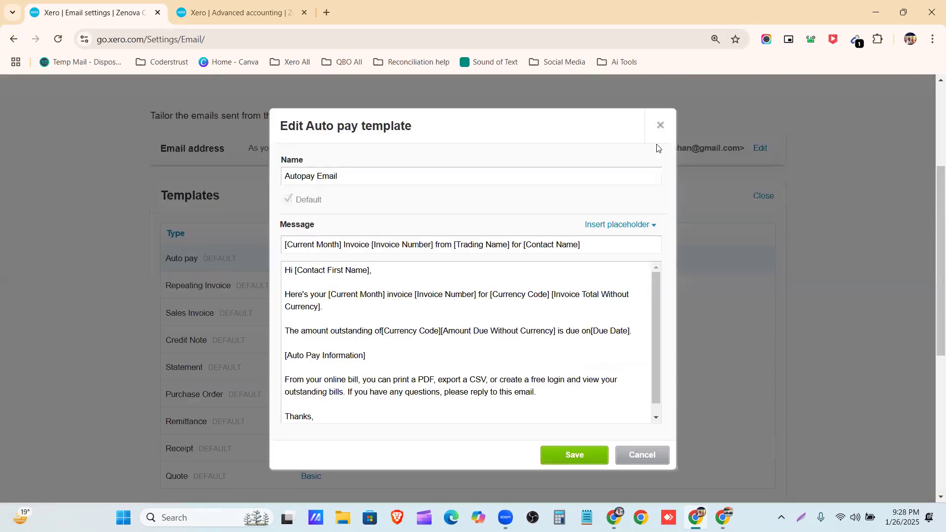
pyautogui.click(660, 126)
pyautogui.click(356, 251)
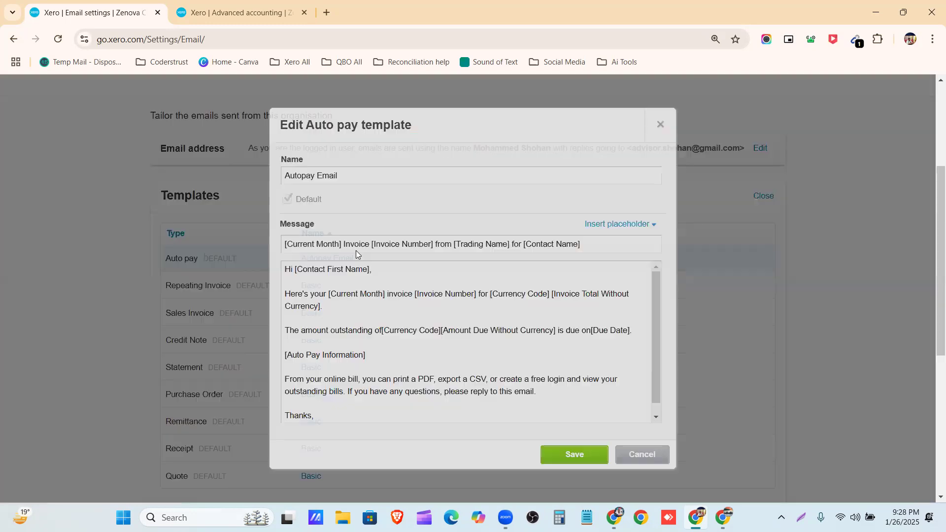
pyautogui.rightClick(356, 251)
pyautogui.click(658, 127)
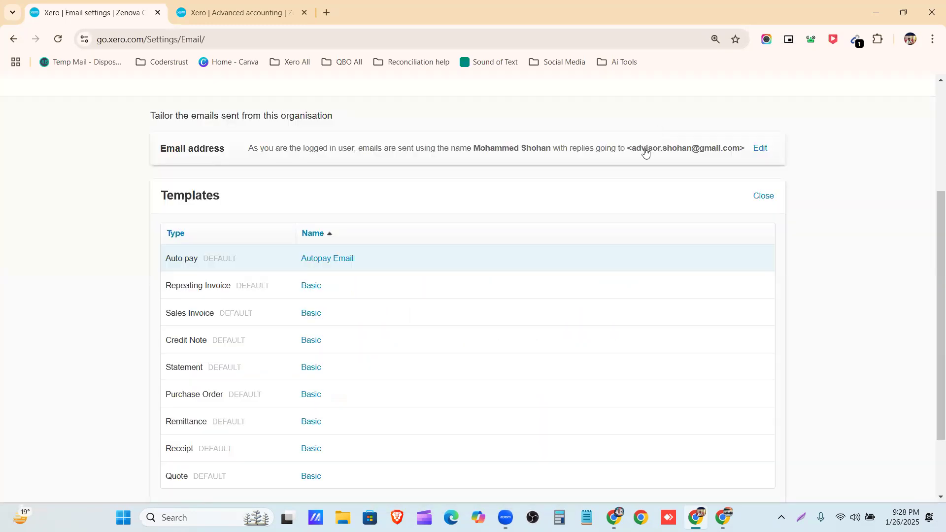
pyautogui.scroll(4, 648, 279)
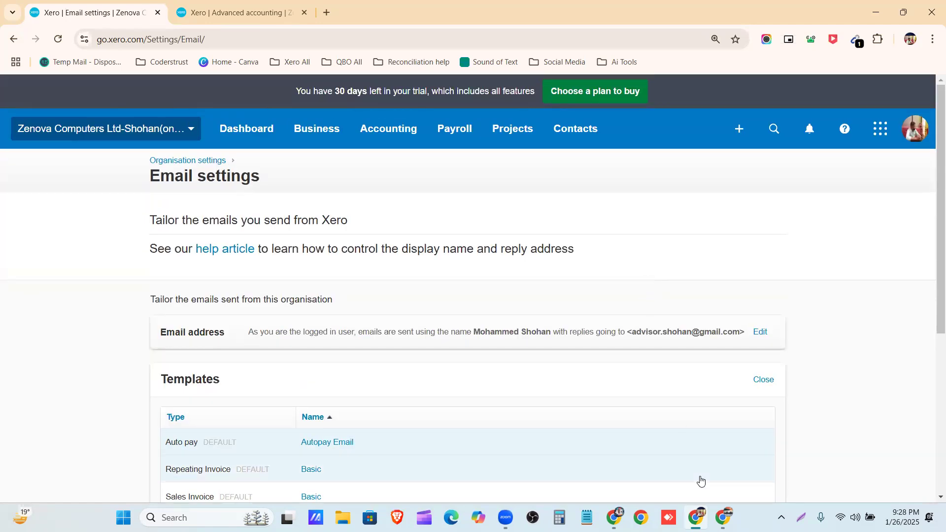
# Step: Return to Organisation settings, and check the Xero-Assignment-01 task list in the Mentor Assignments document in Google Docs
pyautogui.click(184, 161)
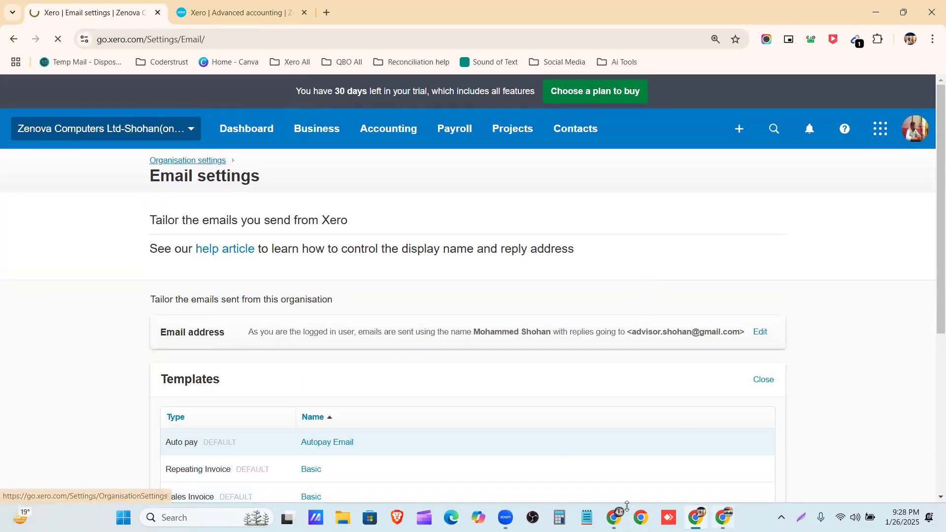
pyautogui.click(614, 517)
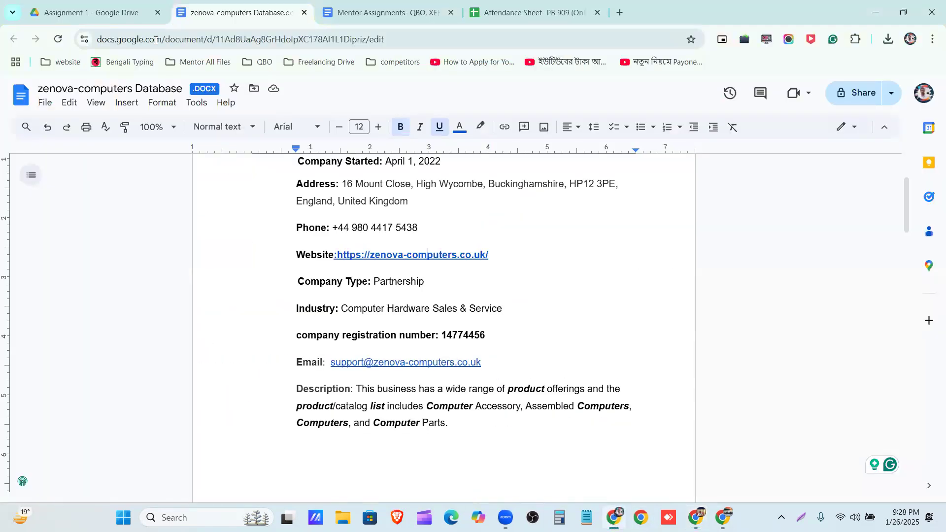
pyautogui.click(338, 13)
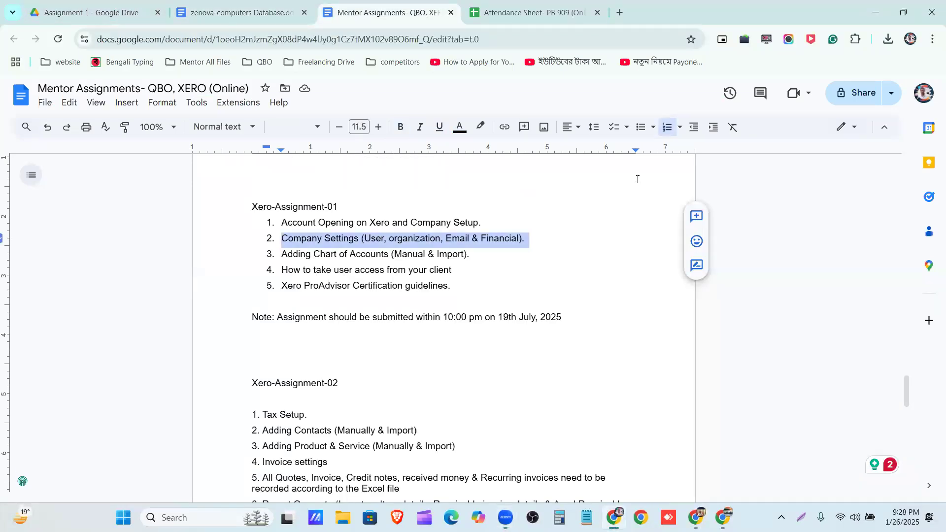
pyautogui.scroll(2, 396, 276)
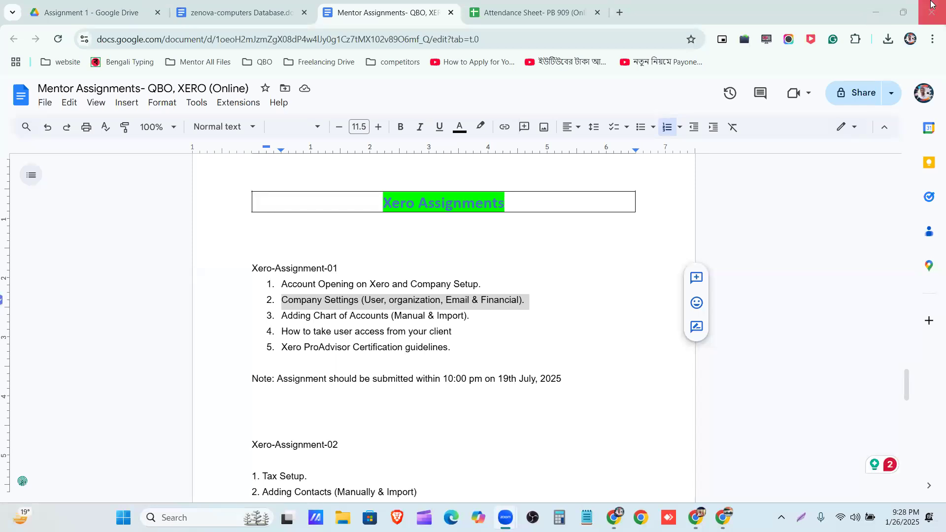
pyautogui.click(886, 11)
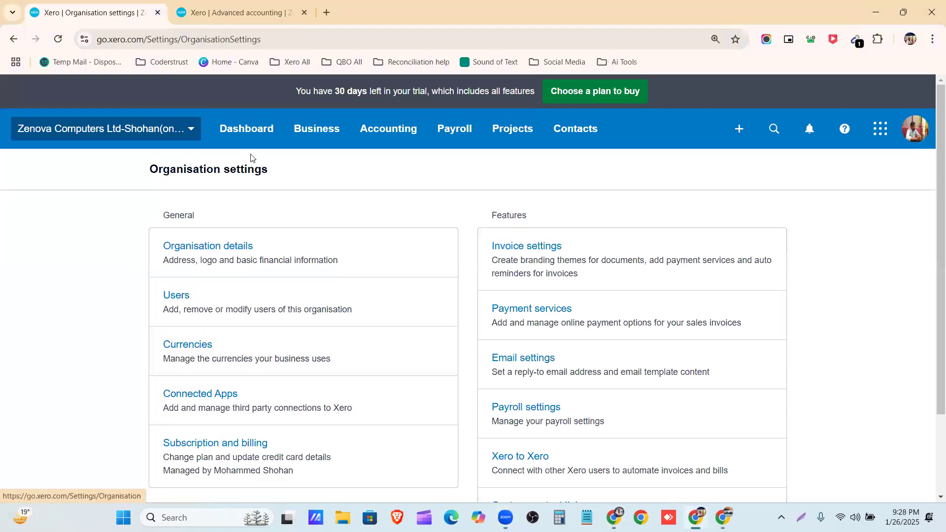
# Step: Open Financial settings from the advanced accounting page and examine the Financial Year End section
pyautogui.click(250, 128)
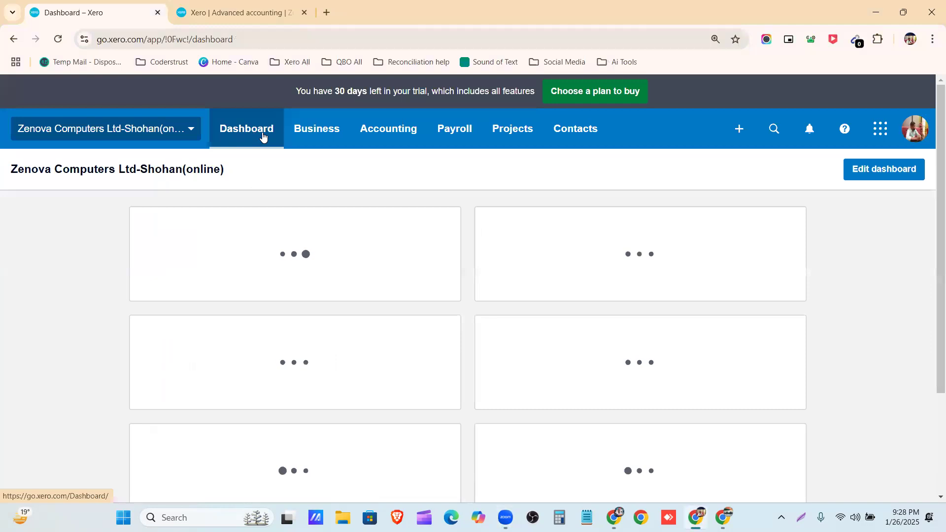
pyautogui.click(389, 130)
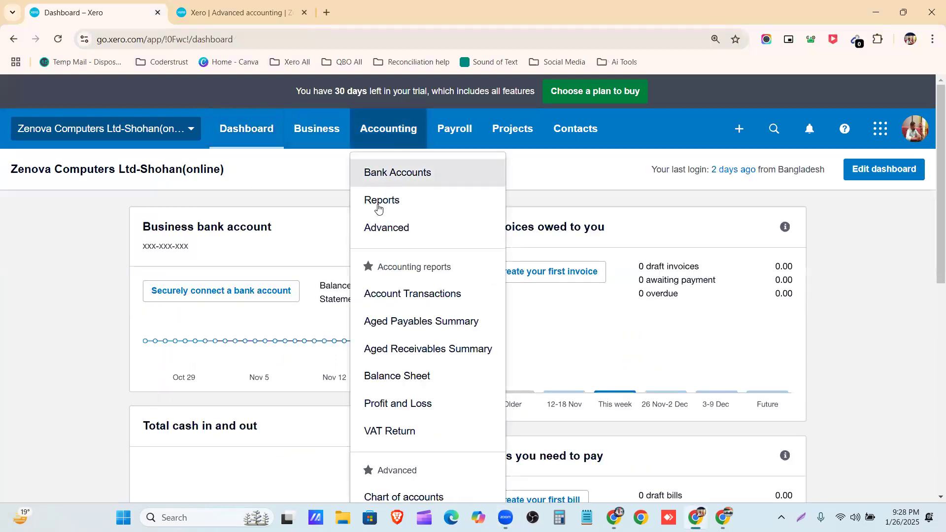
pyautogui.click(377, 227)
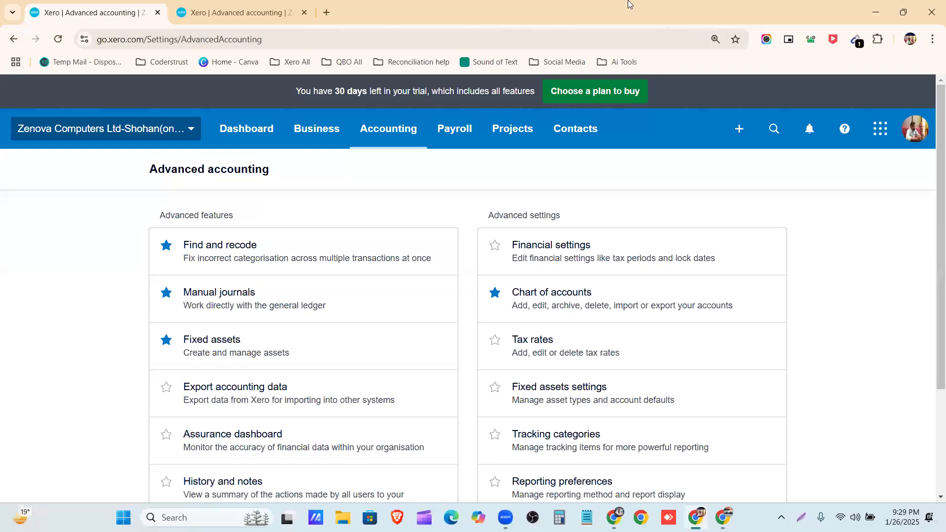
pyautogui.click(577, 245)
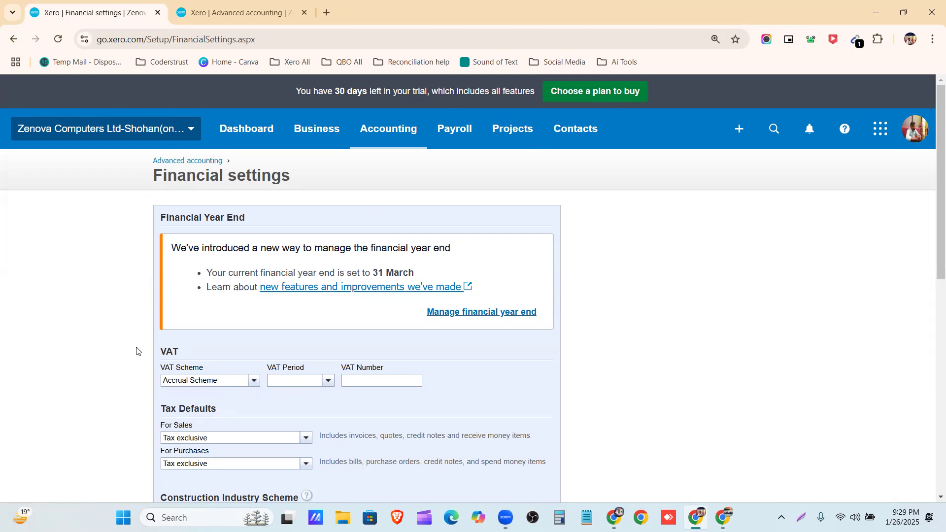
pyautogui.moveTo(160, 218); pyautogui.dragTo(256, 219)
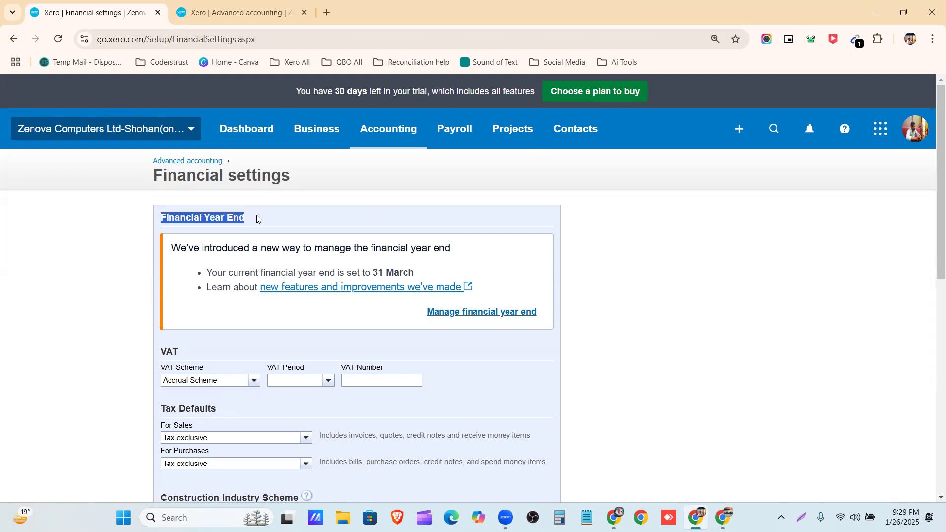
pyautogui.scroll(-1, 257, 216)
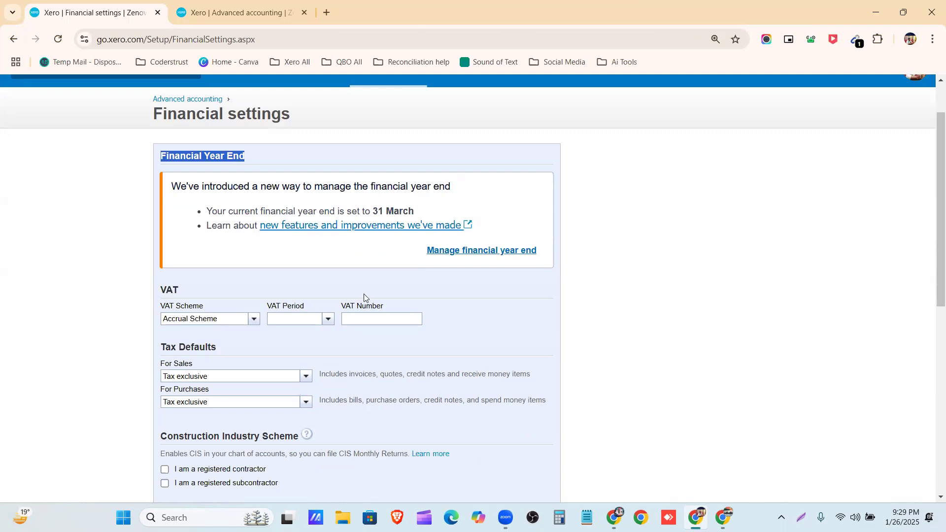
pyautogui.click(122, 306)
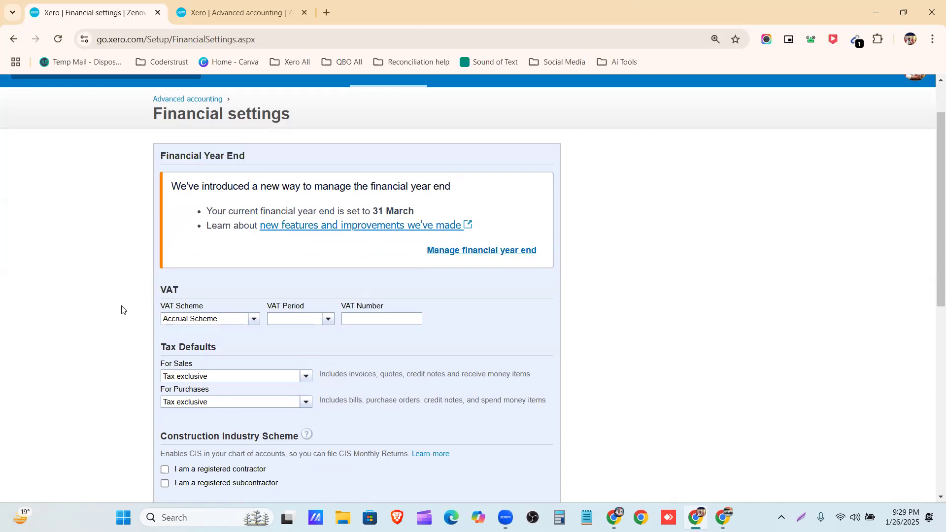
# Step: Set the VAT scheme to Cash Scheme and the VAT period to Quarterly
pyautogui.scroll(-1, 171, 292)
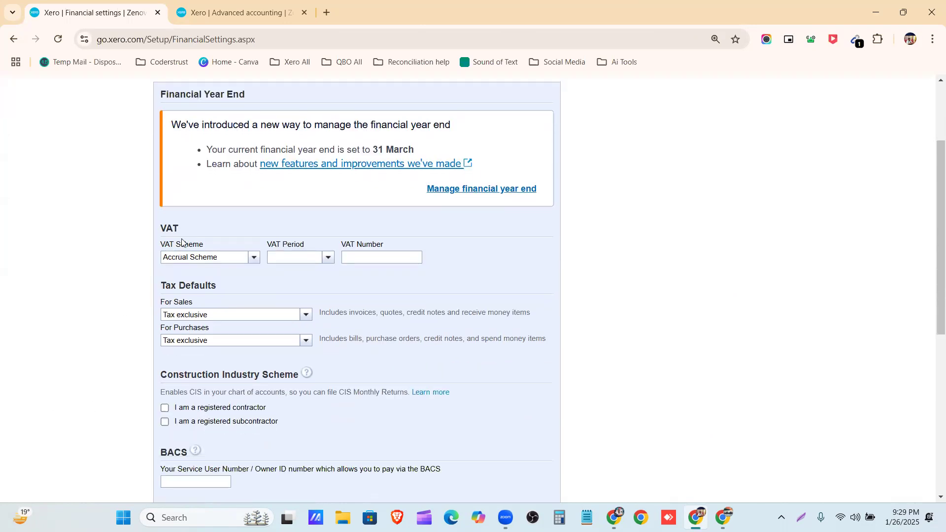
pyautogui.click(251, 261)
pyautogui.click(238, 288)
pyautogui.click(328, 258)
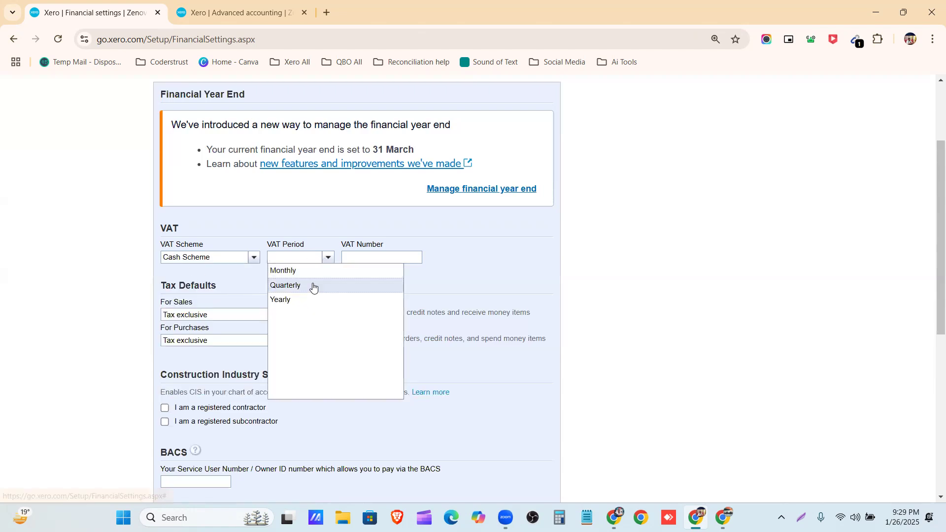
pyautogui.click(313, 284)
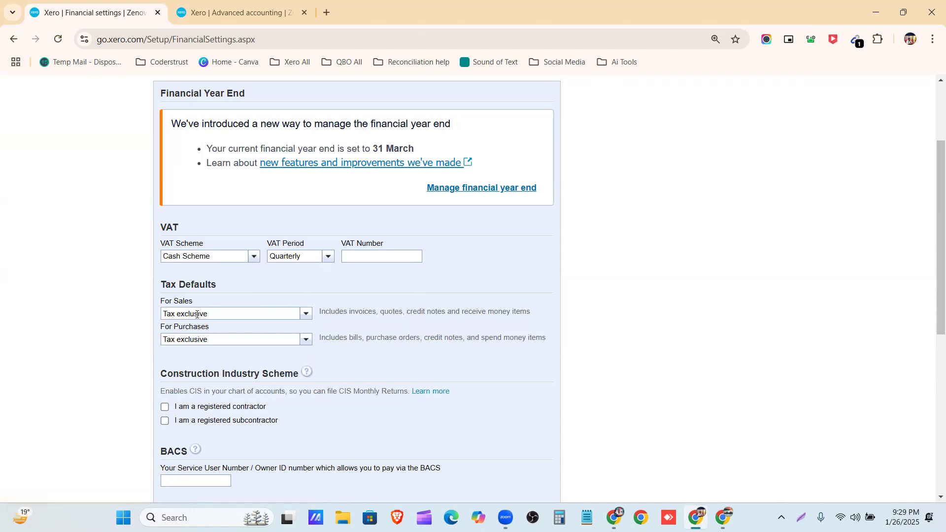
# Step: Examine the available tax default options for sales without choosing a different one
pyautogui.scroll(-1, 235, 308)
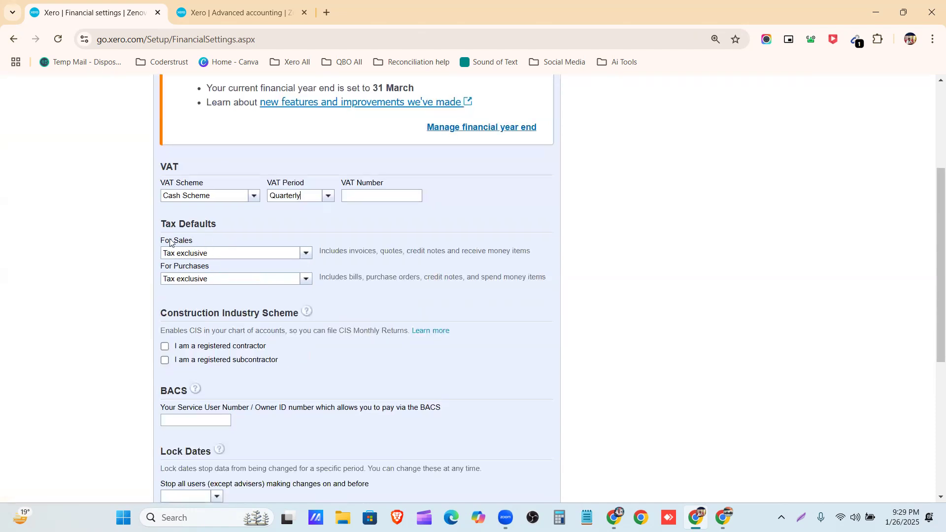
pyautogui.click(307, 255)
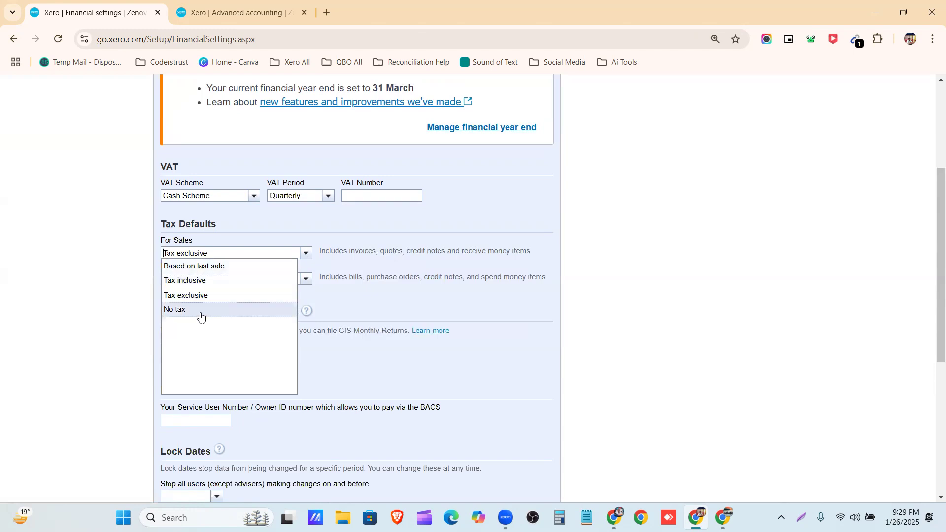
pyautogui.click(87, 336)
pyautogui.scroll(-1, 266, 209)
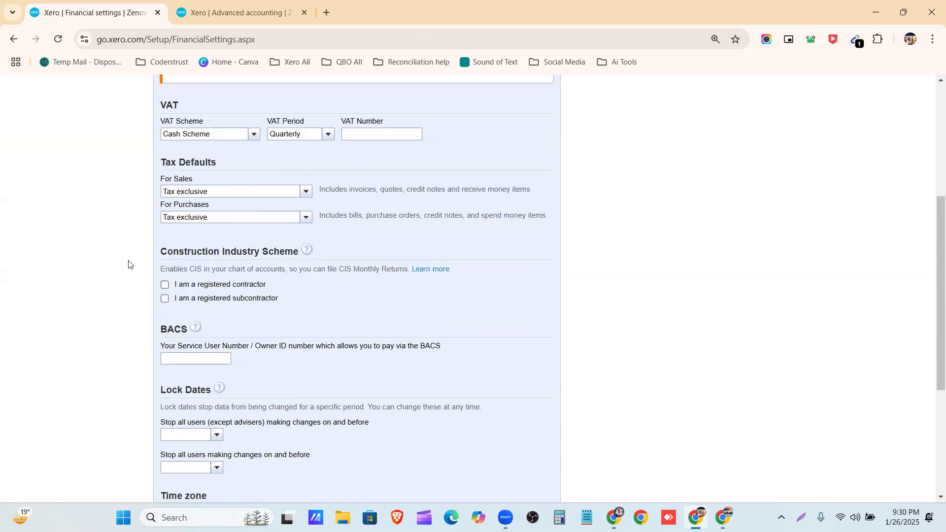
# Step: Try the registered contractor option under Construction Industry Scheme to inspect its extra fields, and clear it again
pyautogui.moveTo(157, 244); pyautogui.dragTo(275, 301)
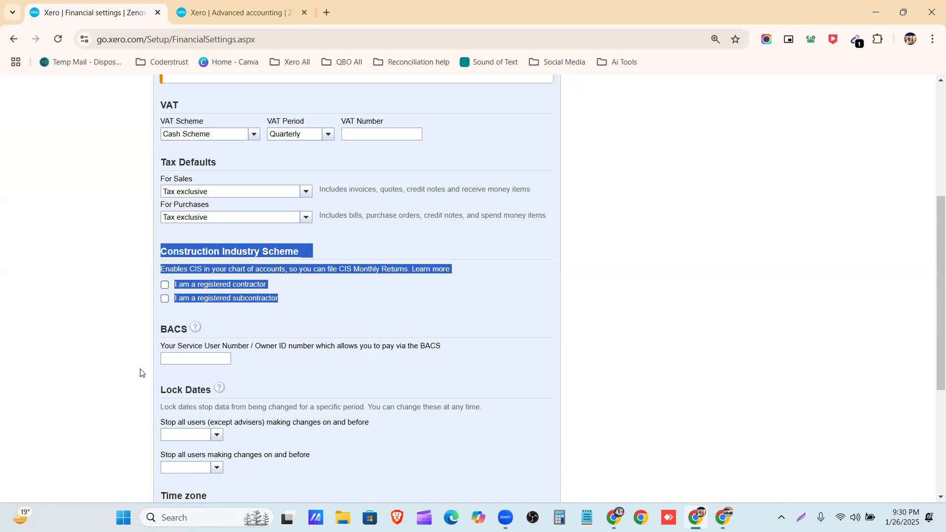
pyautogui.click(98, 309)
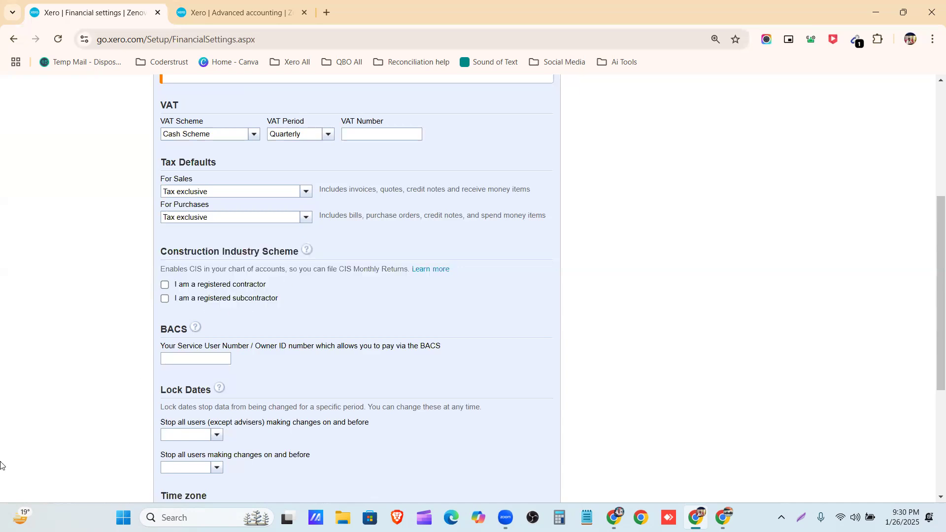
pyautogui.click(165, 285)
pyautogui.scroll(-1, 411, 200)
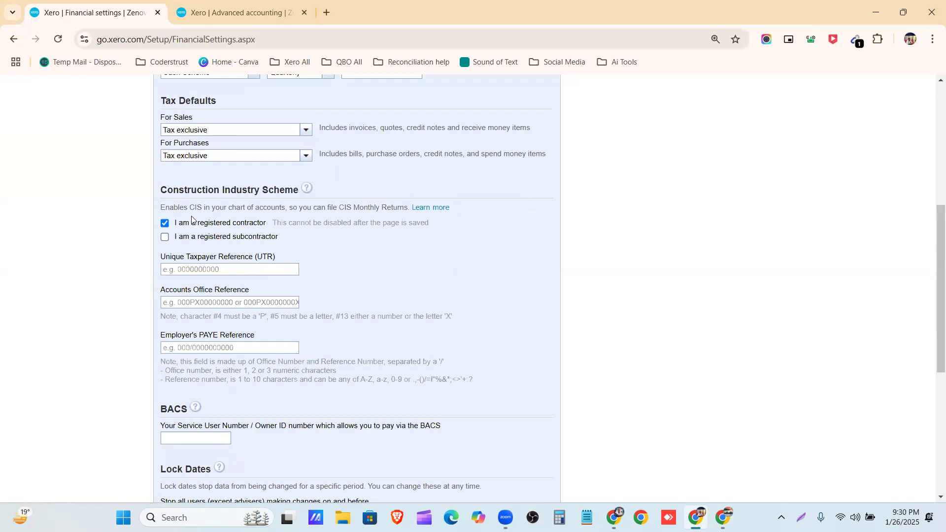
pyautogui.click(165, 223)
# Step: Examine the two Lock Dates settings and the date picker for locking all users except advisers
pyautogui.scroll(-2, 188, 246)
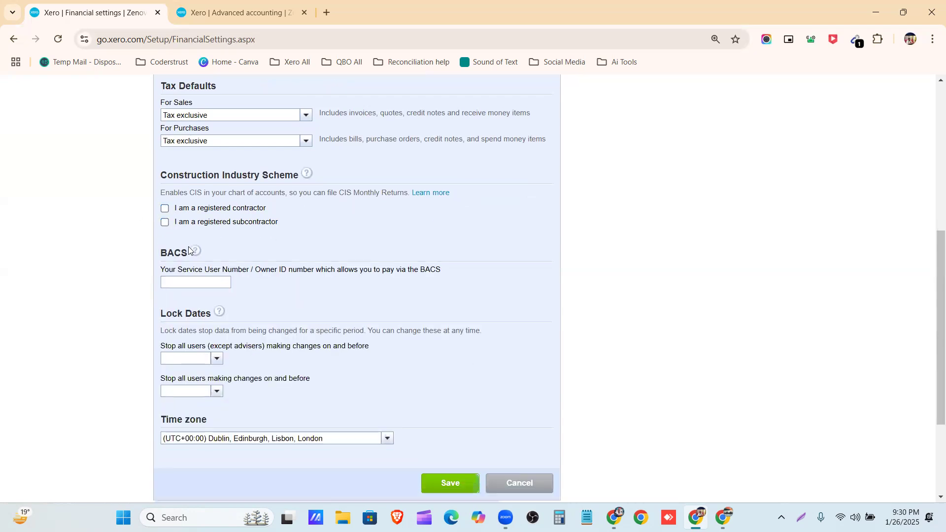
pyautogui.scroll(-1, 197, 238)
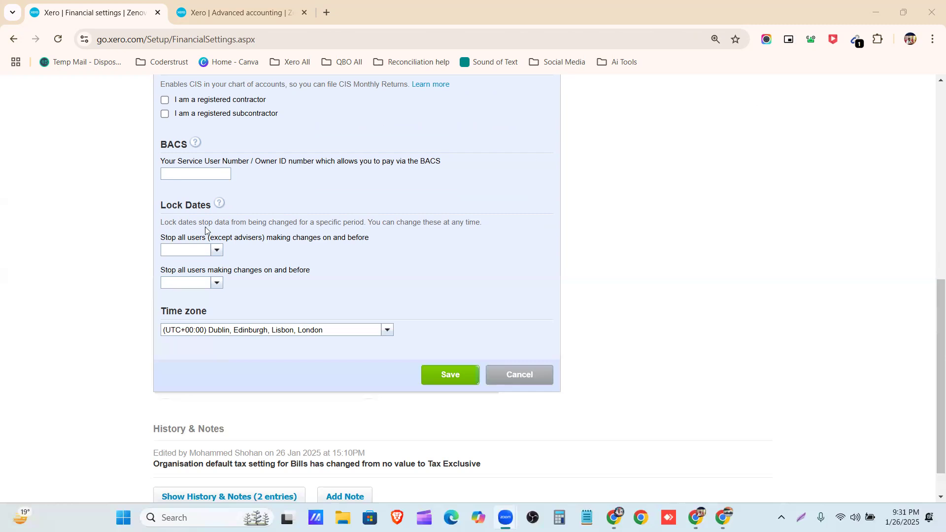
pyautogui.moveTo(208, 237); pyautogui.dragTo(261, 239)
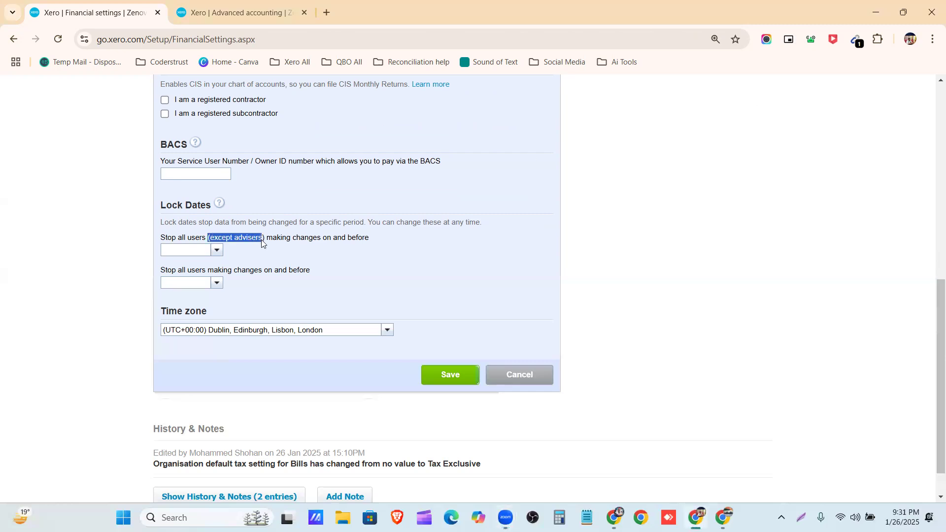
pyautogui.moveTo(159, 270); pyautogui.dragTo(272, 281)
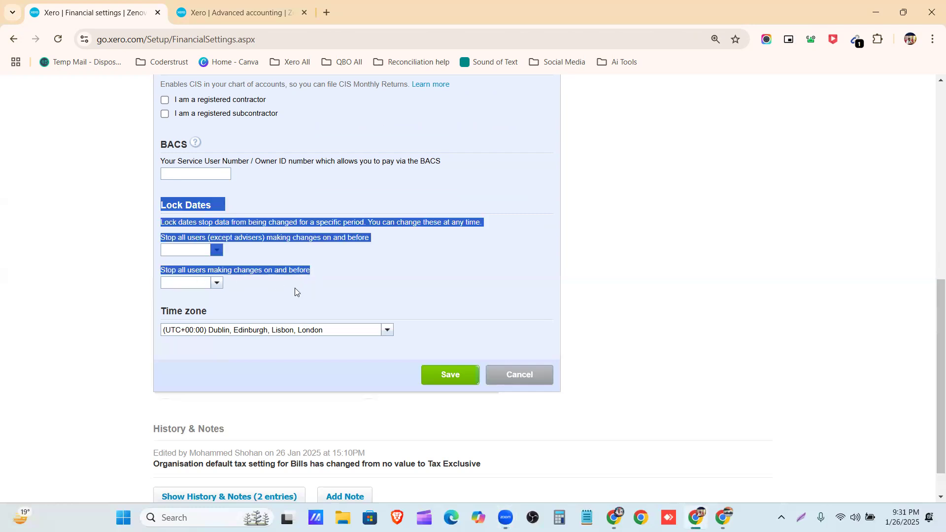
pyautogui.click(291, 288)
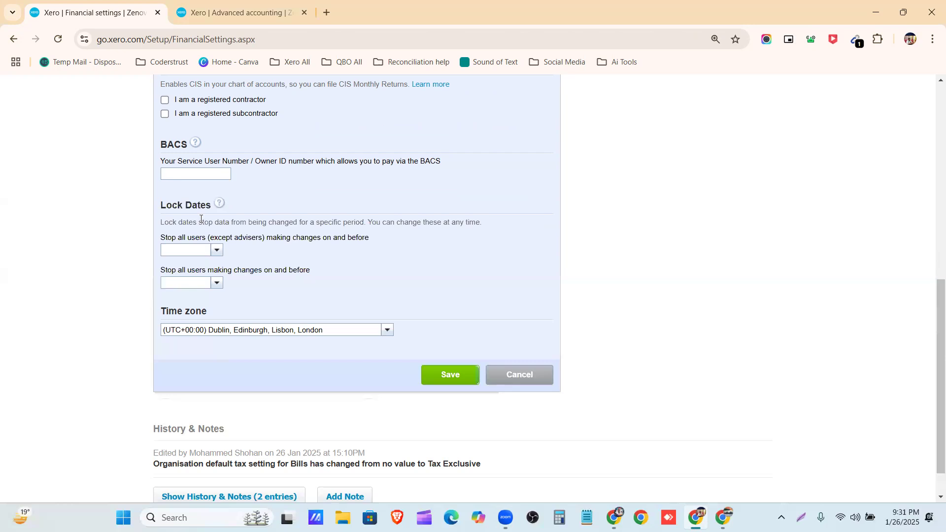
pyautogui.click(215, 252)
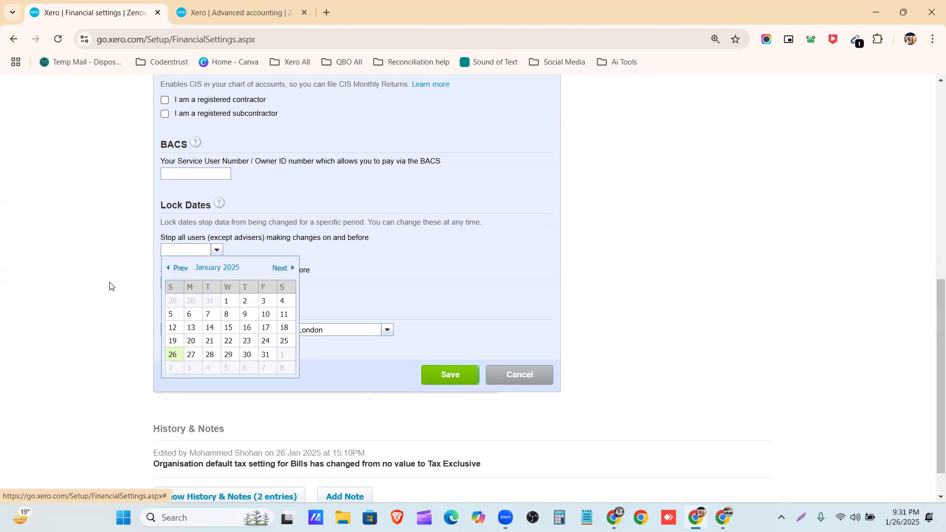
pyautogui.click(110, 312)
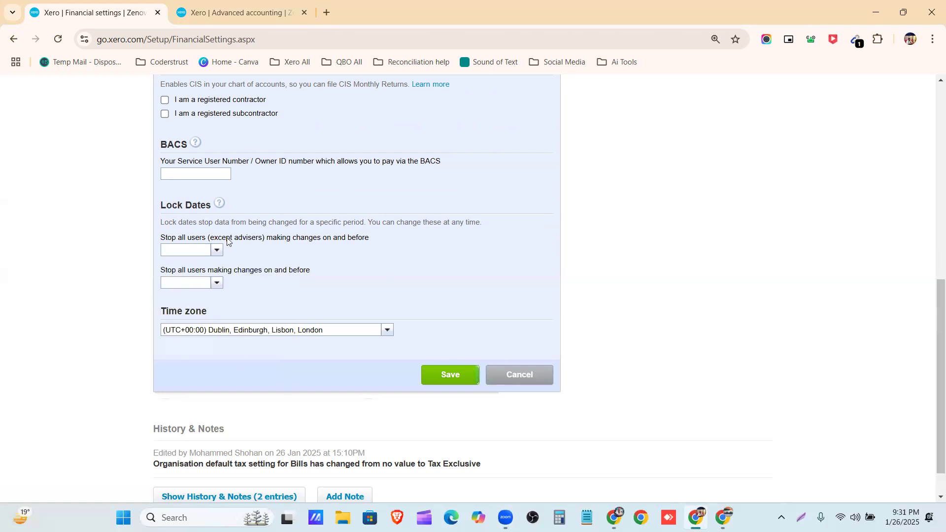
# Step: Check the completed financial settings, save them and return to the dashboard
pyautogui.scroll(-1, 230, 295)
pyautogui.scroll(10, 231, 291)
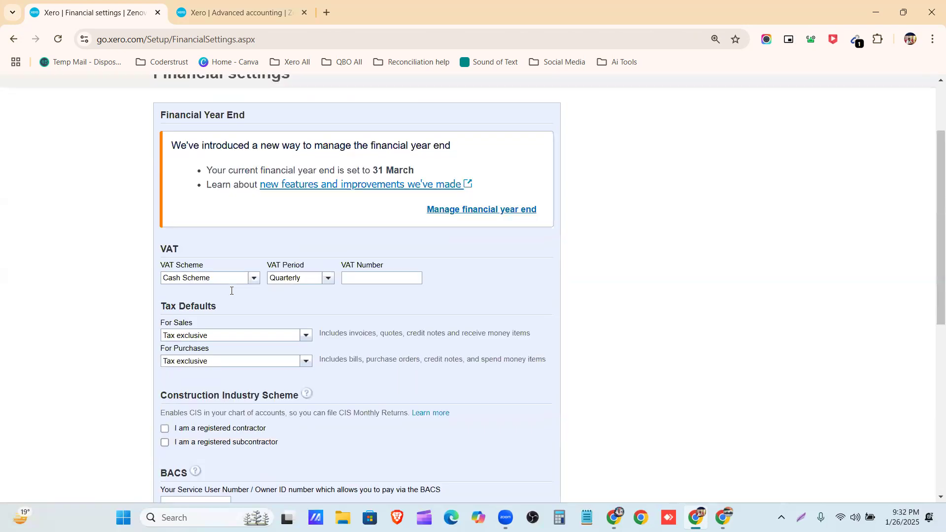
pyautogui.scroll(-4, 230, 291)
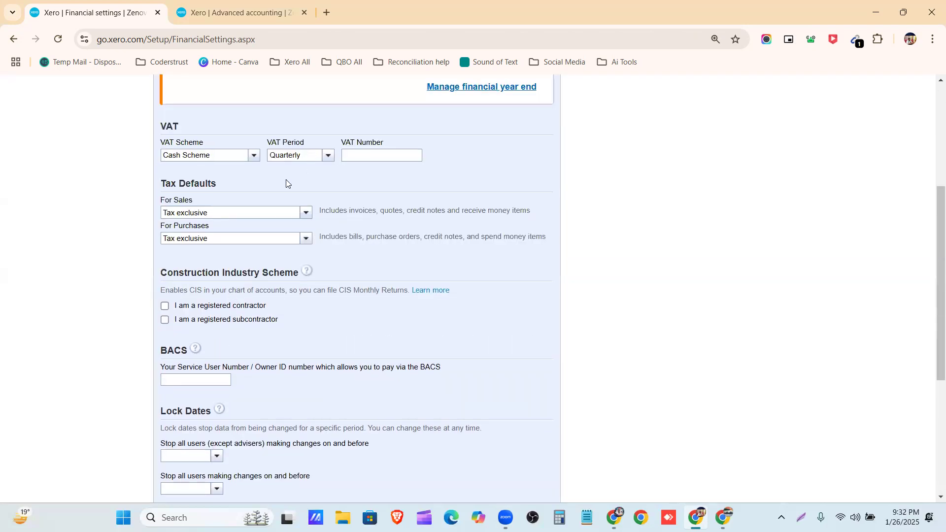
pyautogui.scroll(-5, 226, 296)
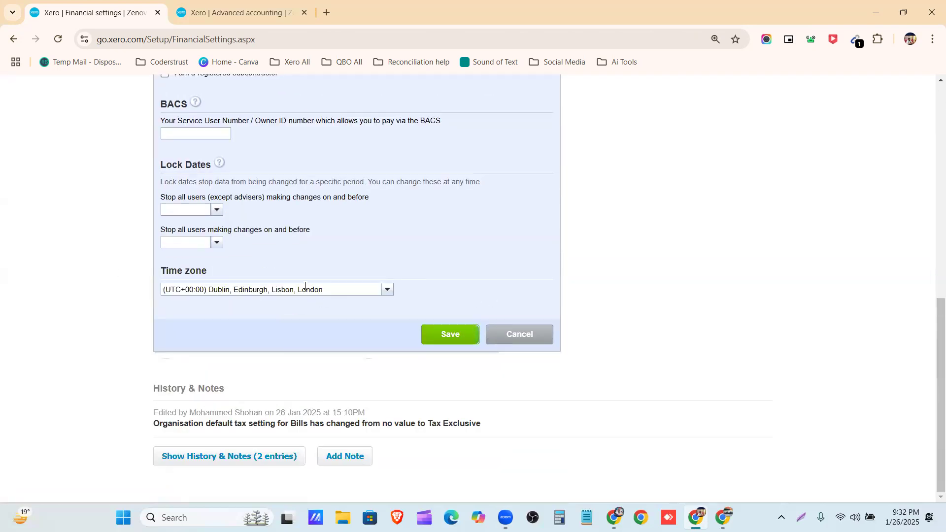
pyautogui.click(461, 333)
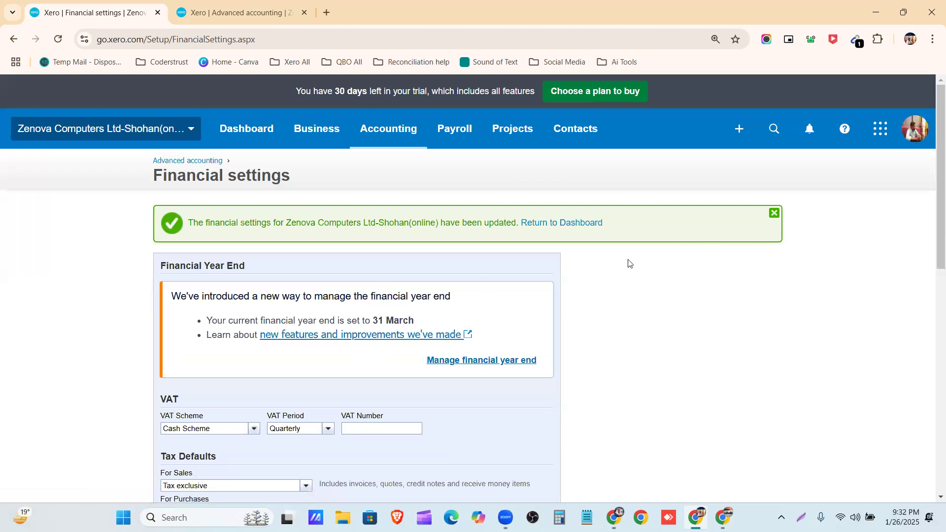
pyautogui.click(236, 127)
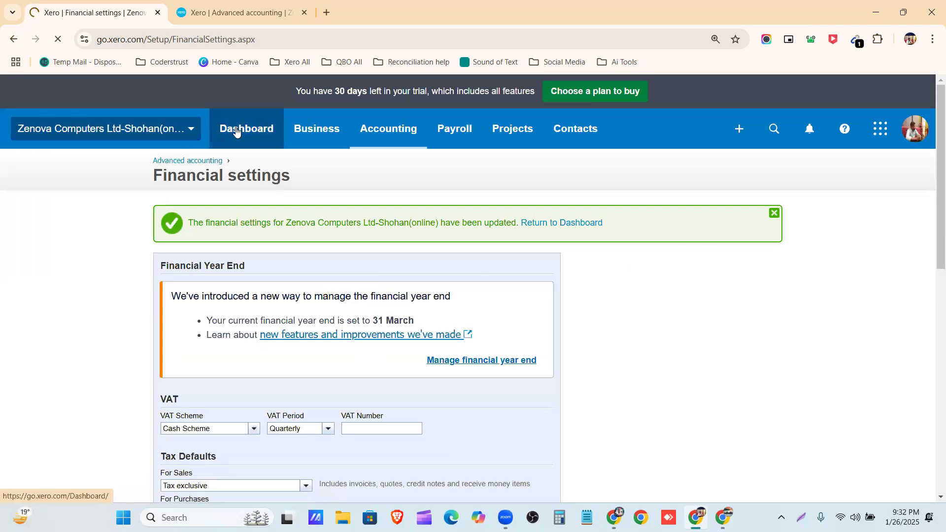